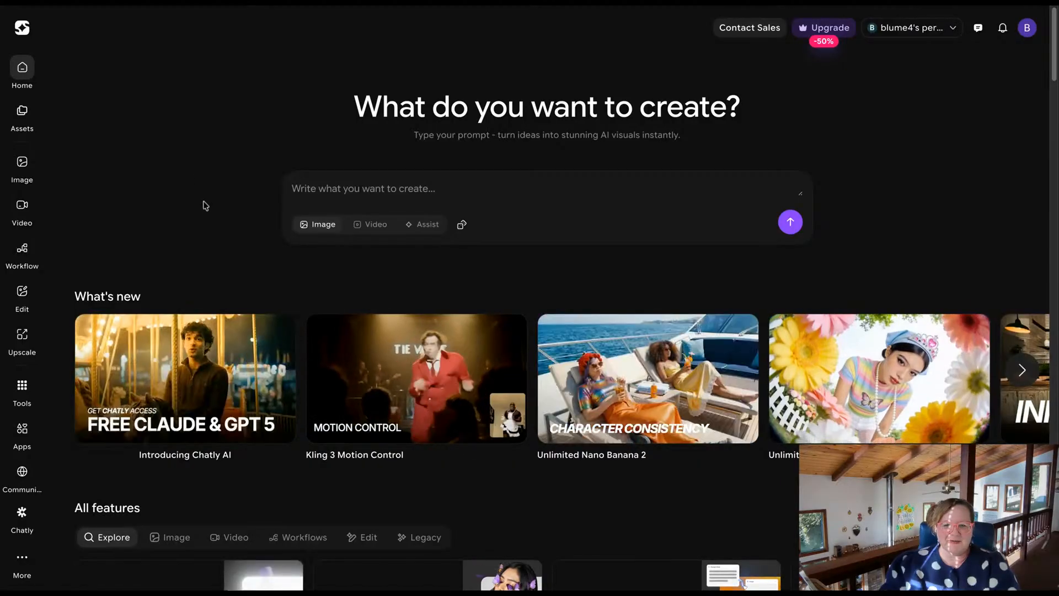
Look through the What's new feature cards on the home page.
left_click(1023, 369)
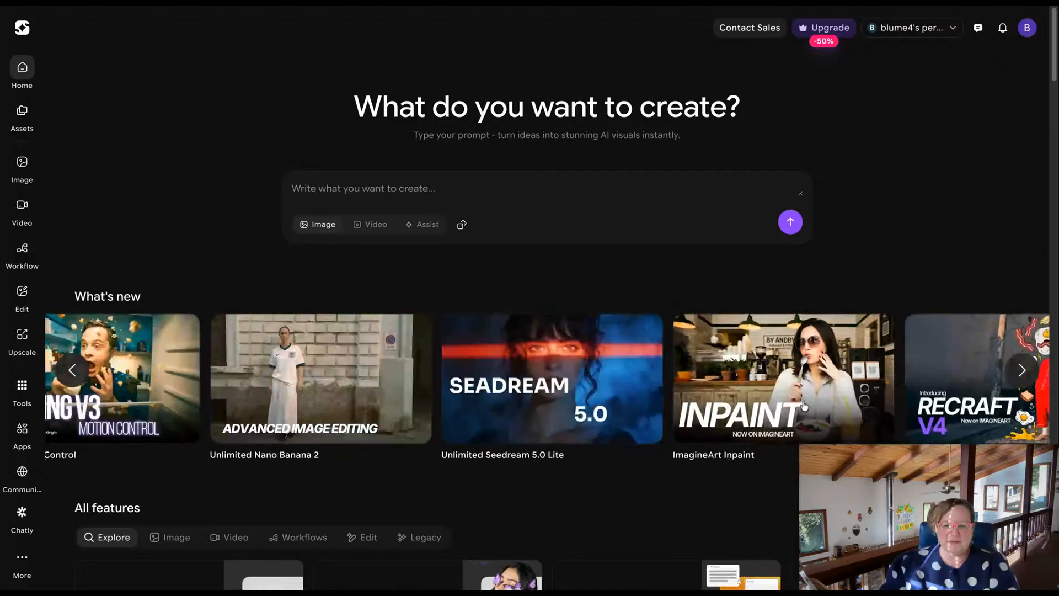
left_click(804, 406)
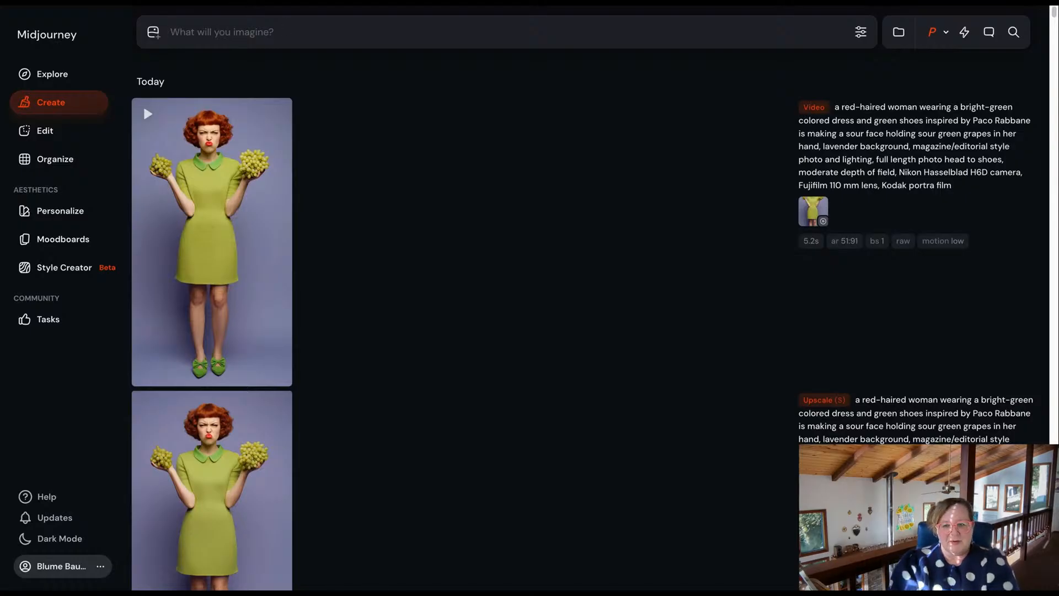
Switch to Midjourney and review the earlier generated images of women in green dresses holding grapes.
scroll(378, 250, "down", 5)
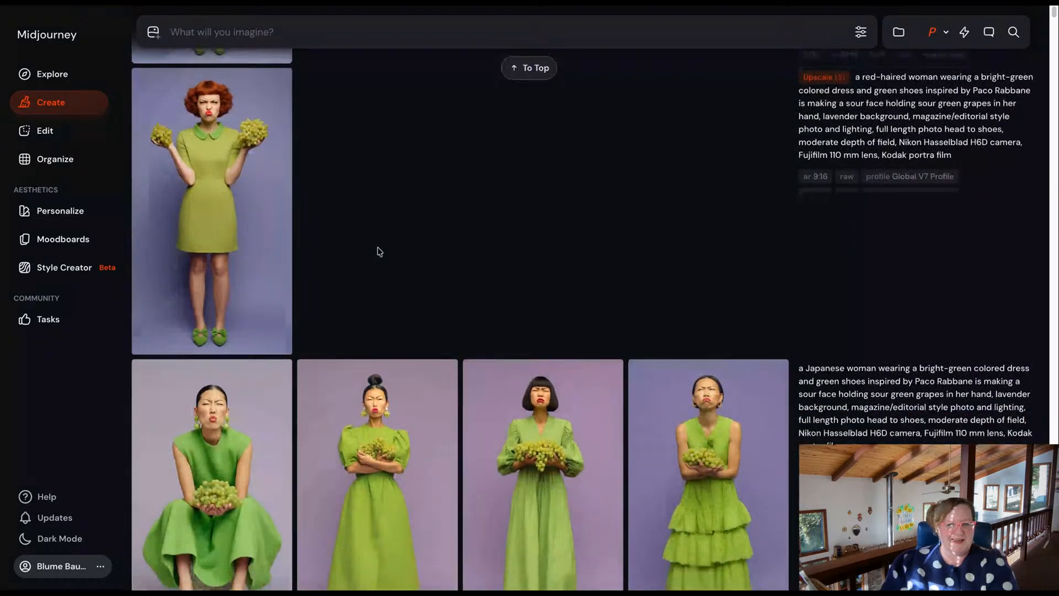
scroll(378, 251, "down", 3)
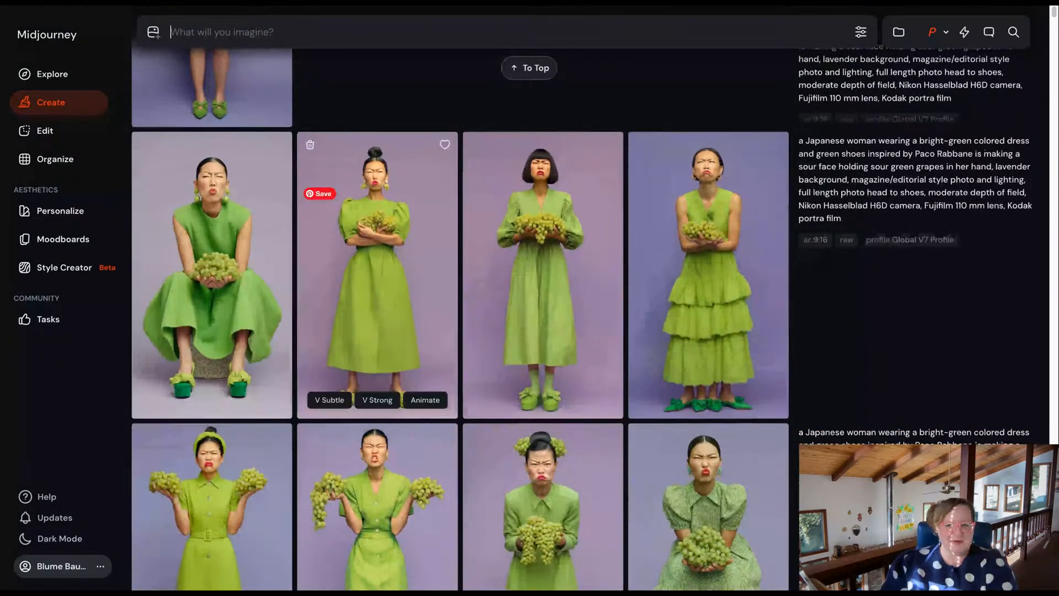
scroll(379, 251, "down", 3)
scroll(378, 251, "down", 3)
scroll(379, 251, "down", 4)
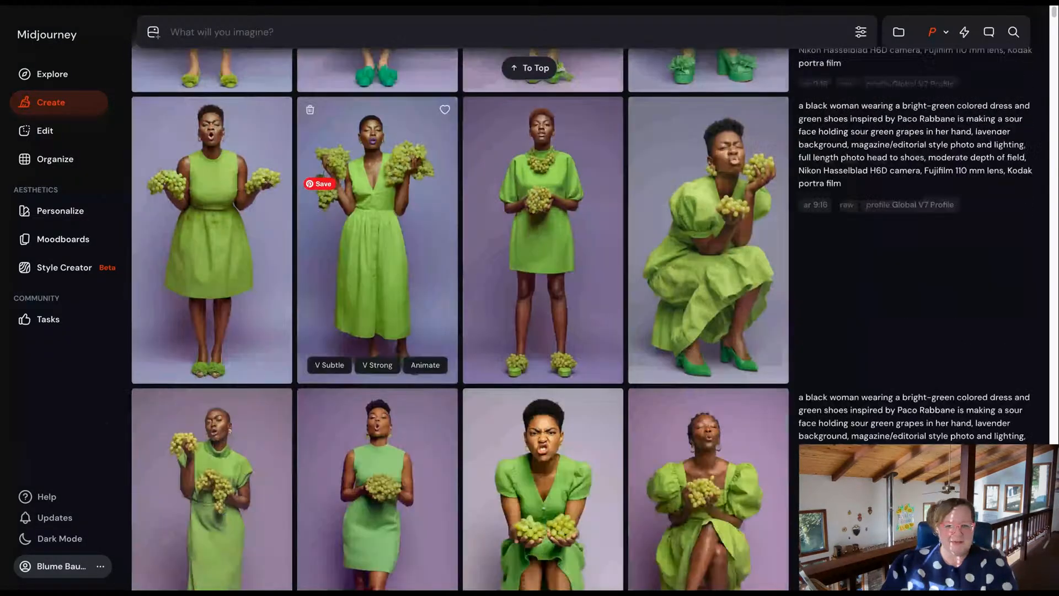
scroll(378, 251, "up", 18)
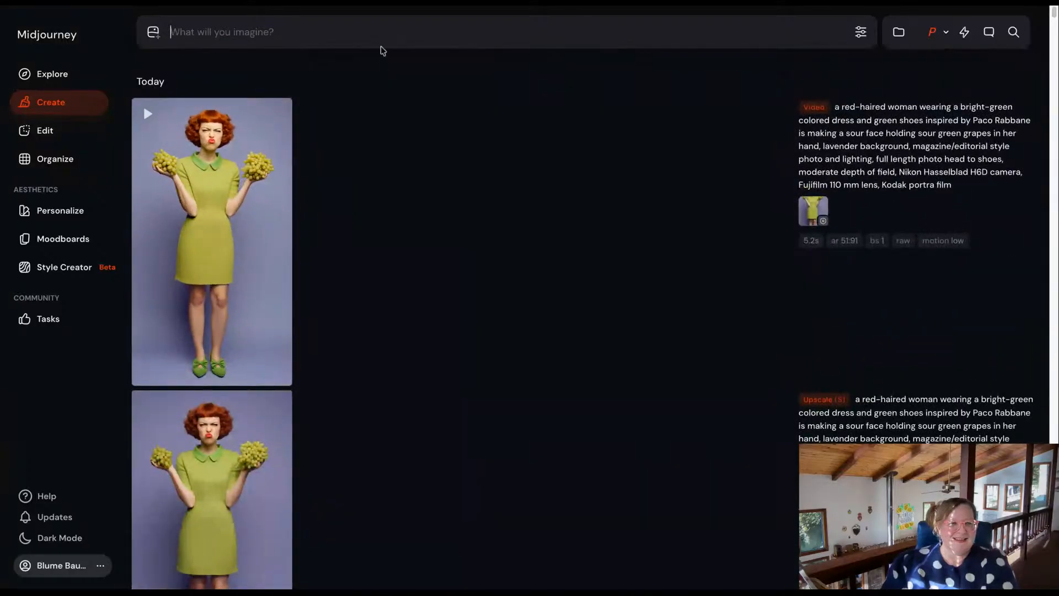
Write the image prompt "a modern living room with blank wall space and bohemian style accents, magazine/editorial style photo and lighting".
left_click(379, 35)
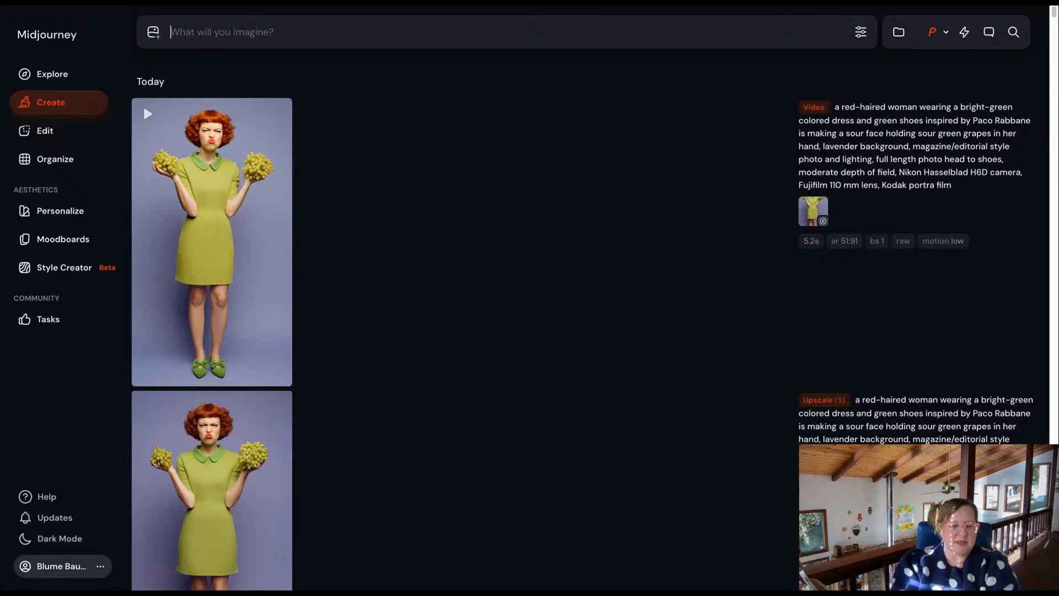
type("a")
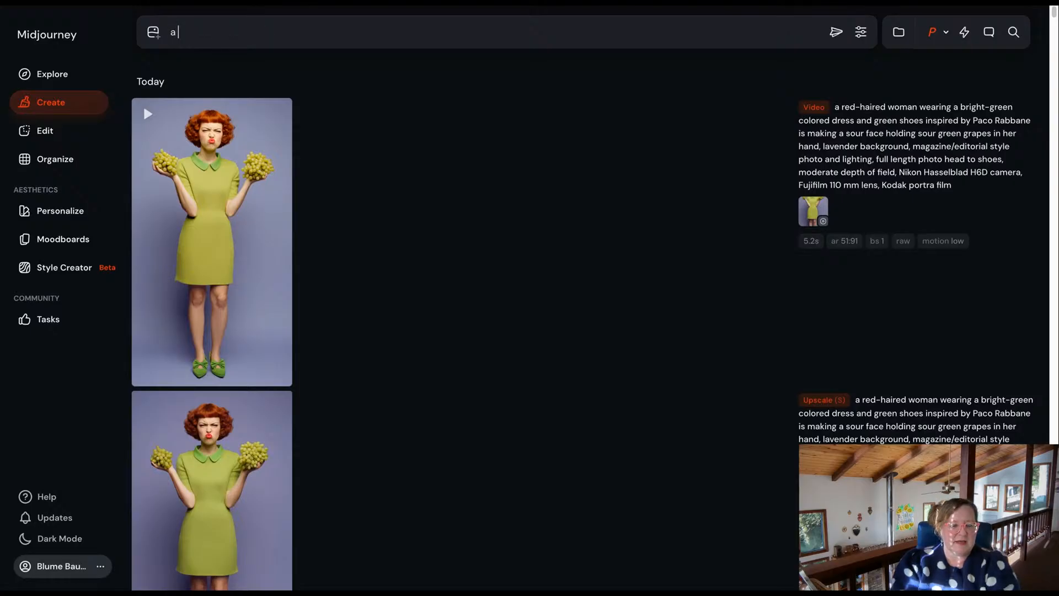
type(" modern ")
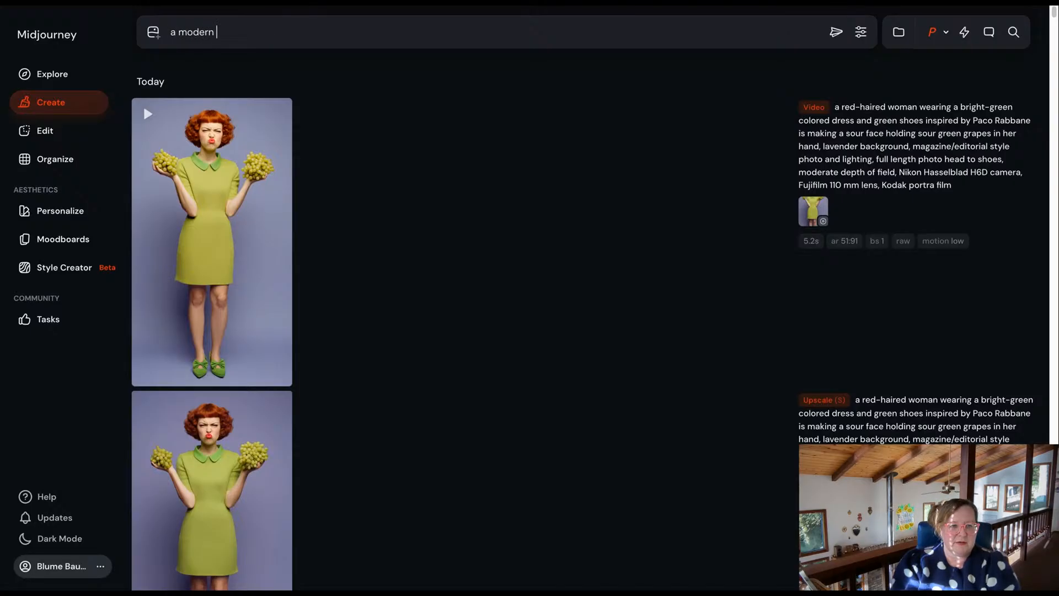
type("living r")
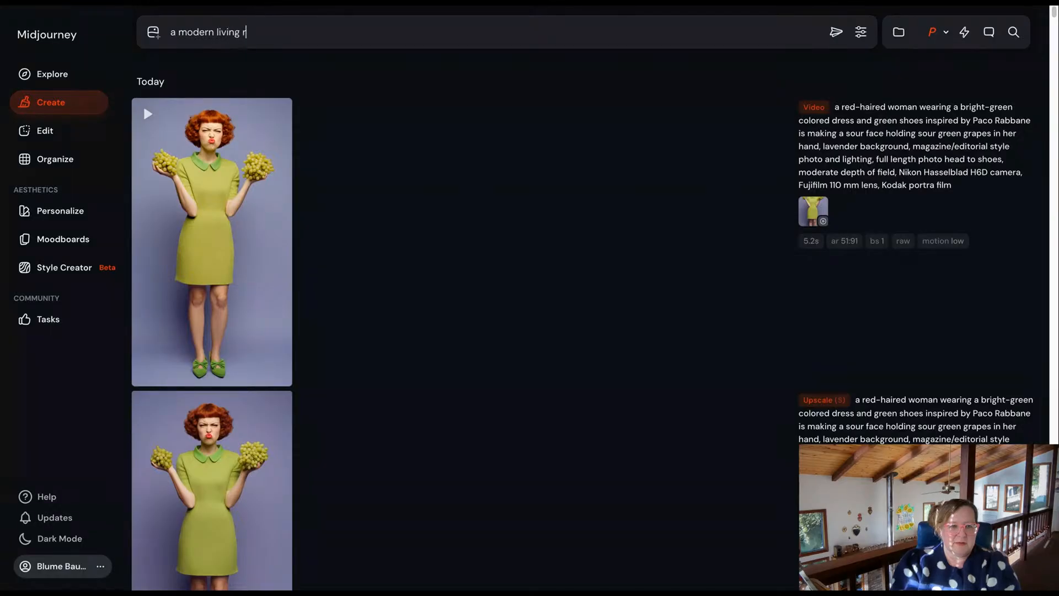
type("oom with blan")
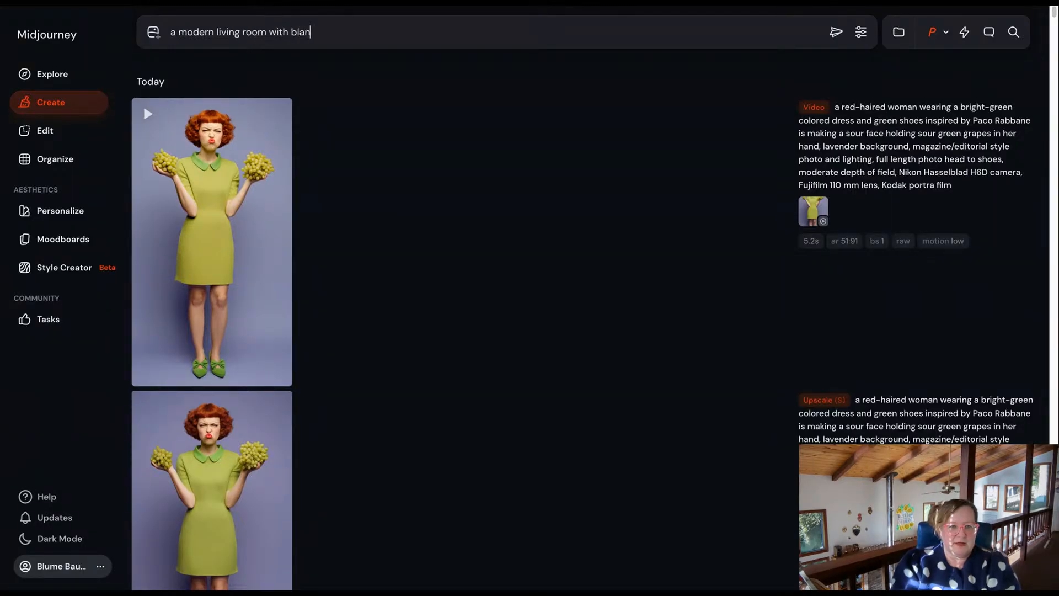
type("k wall spac")
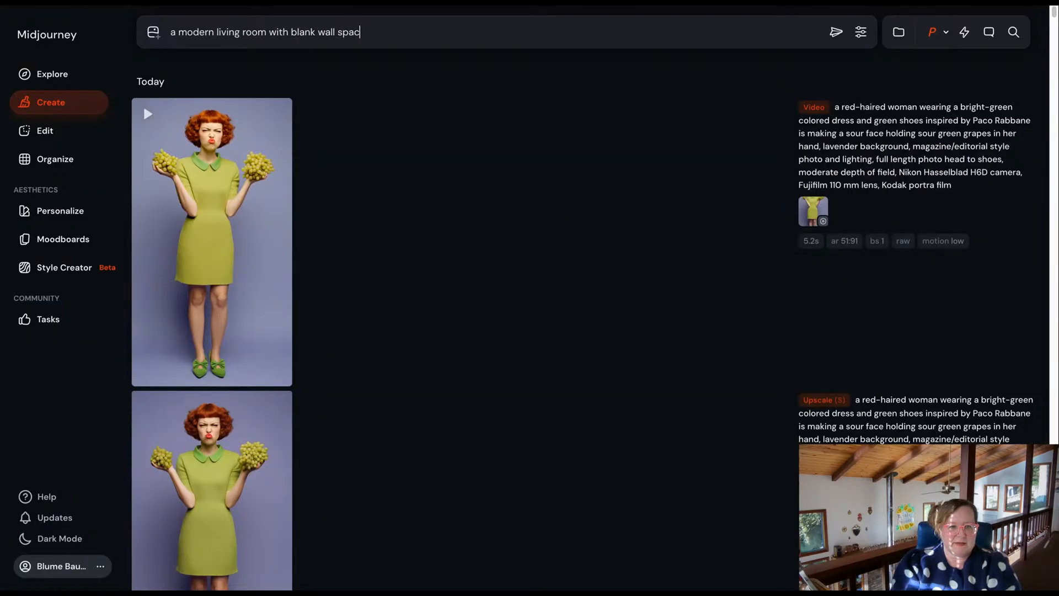
type("e and bo")
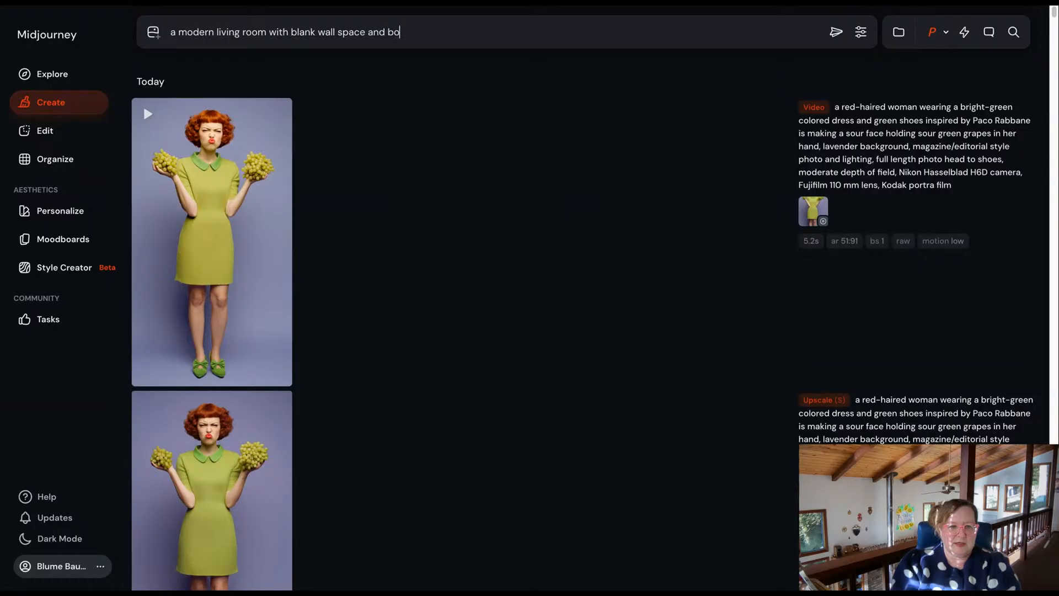
type("hemian s")
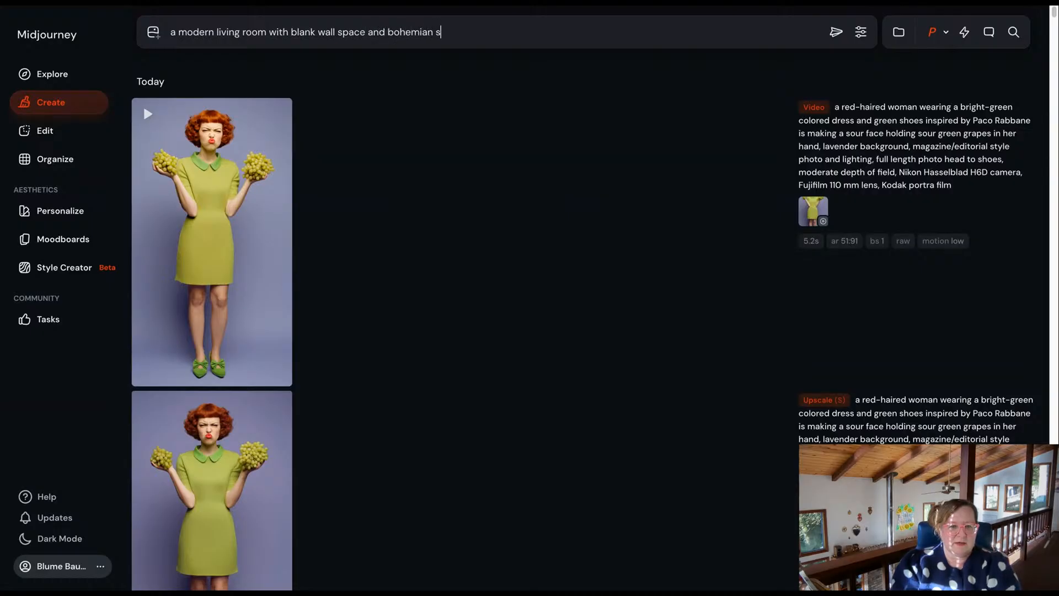
type("tyle accents")
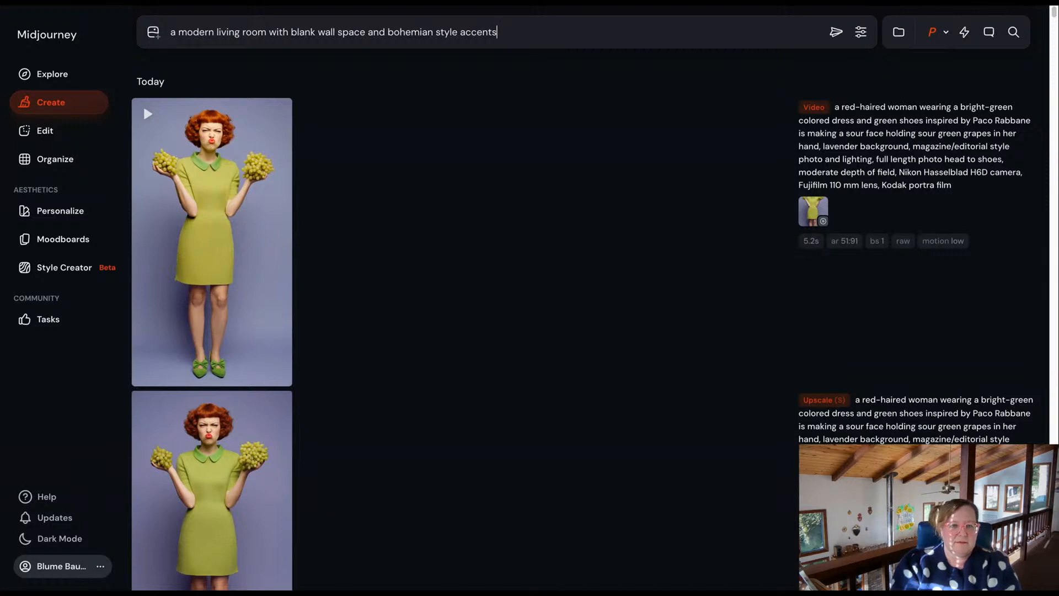
type(", magaz")
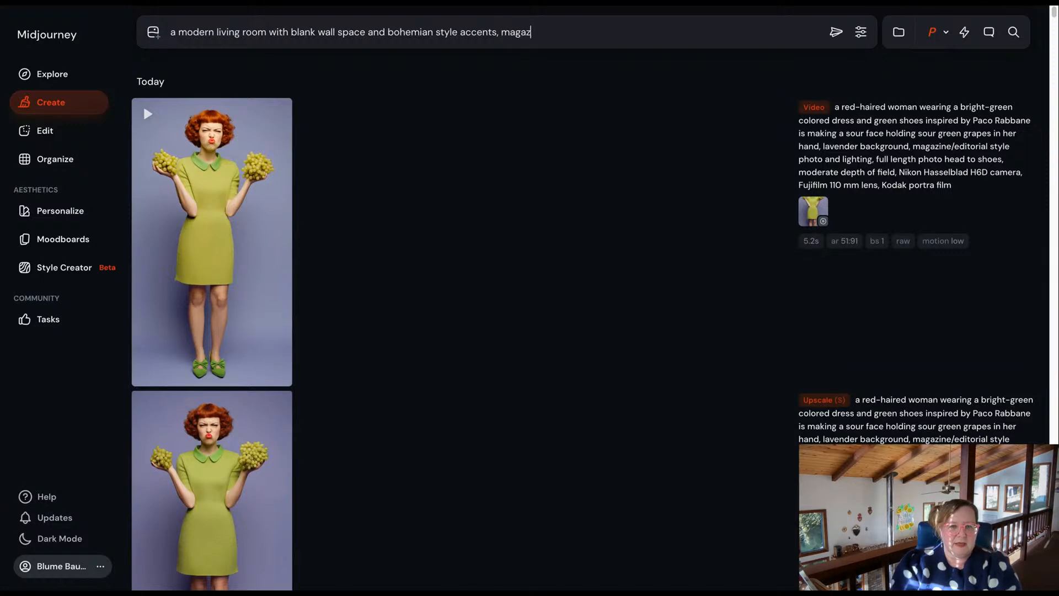
type("ine/editorial st")
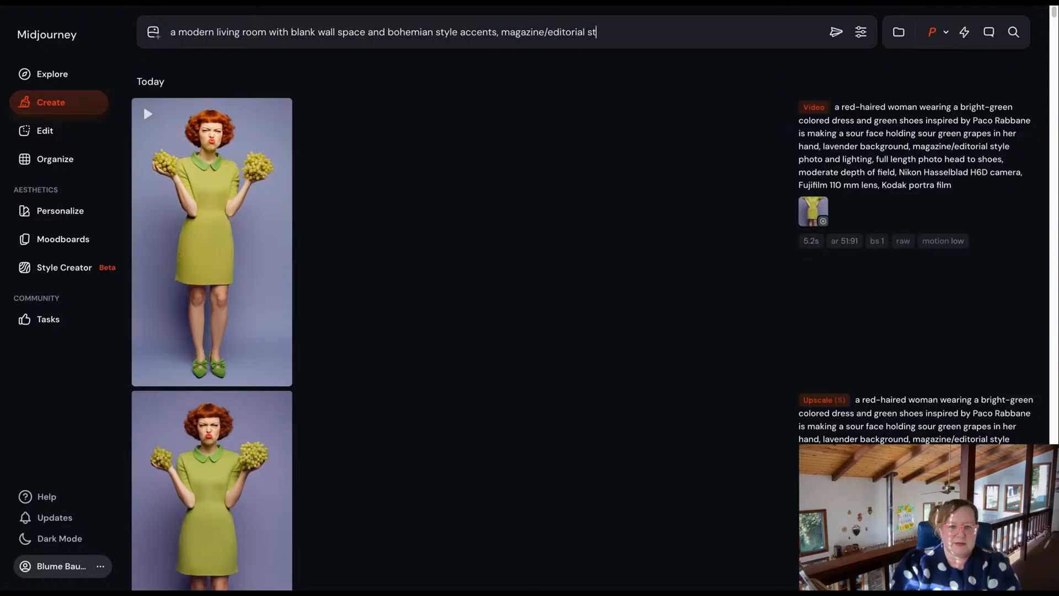
type("yle photo ")
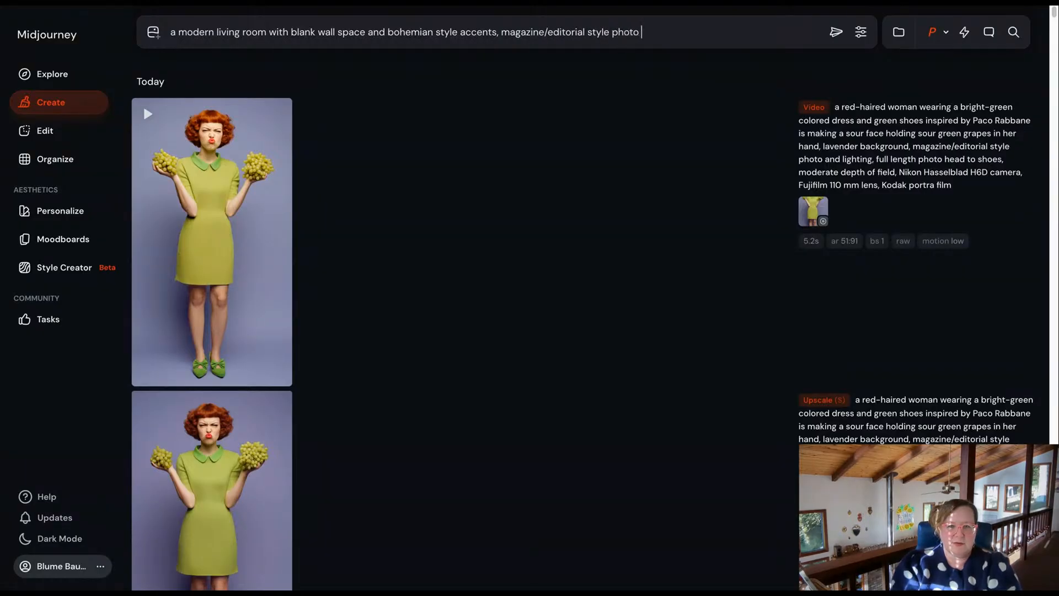
type("and lighting")
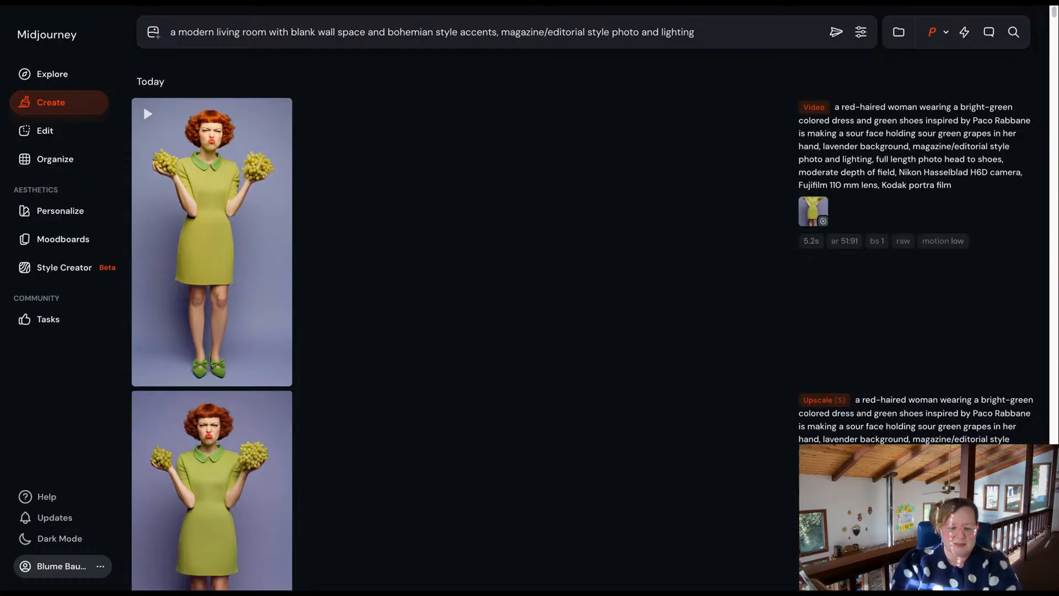
Append the parameters "--ar 16:9 --p" to the living room prompt and submit it to generate the images.
type("--")
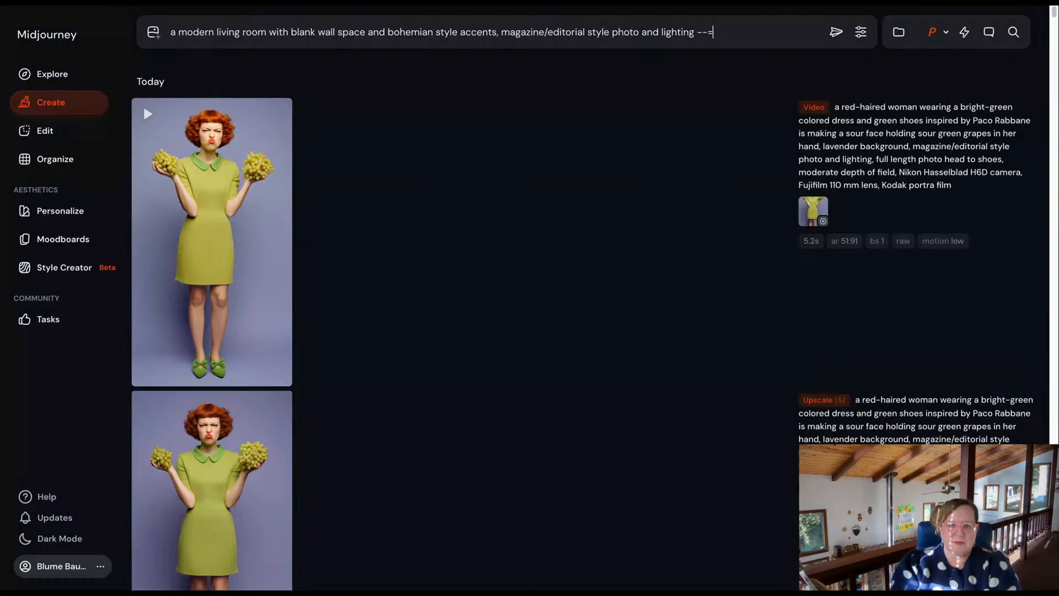
type("ar16")
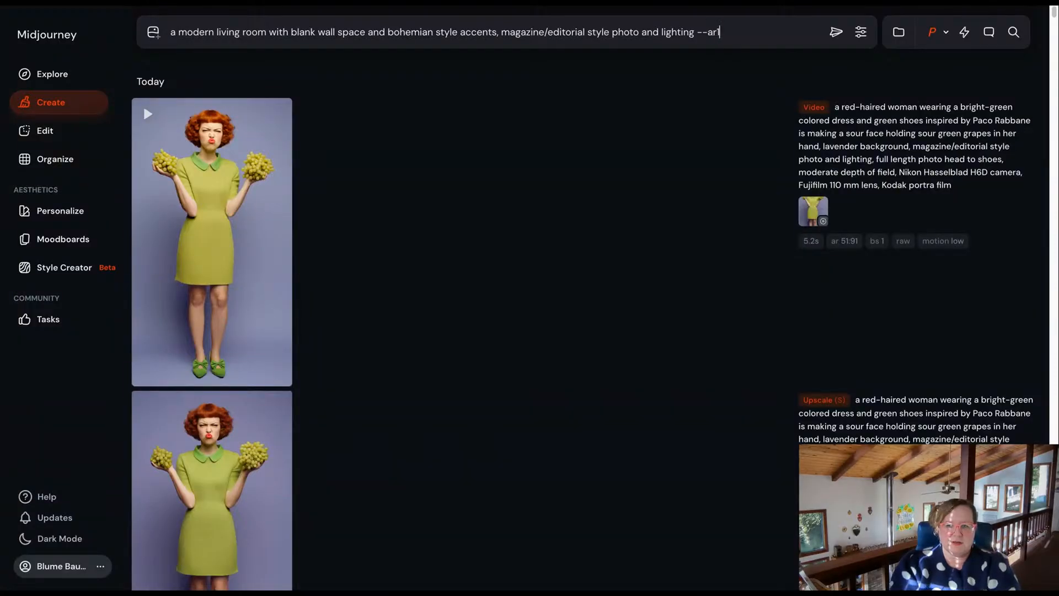
key("BackSpace")
key("BackSpace")
type("1")
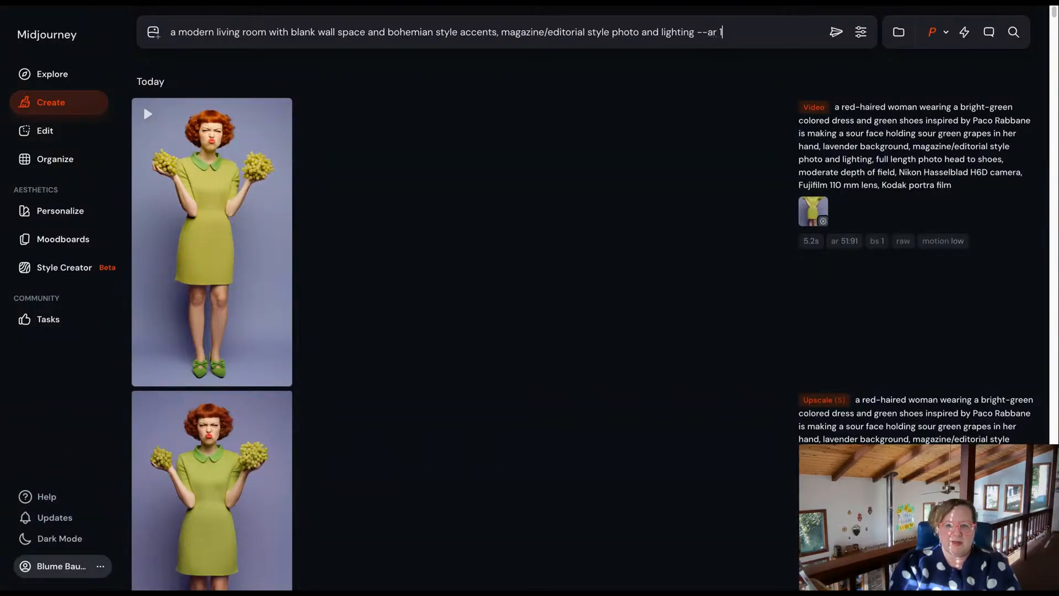
type("6:9 0--")
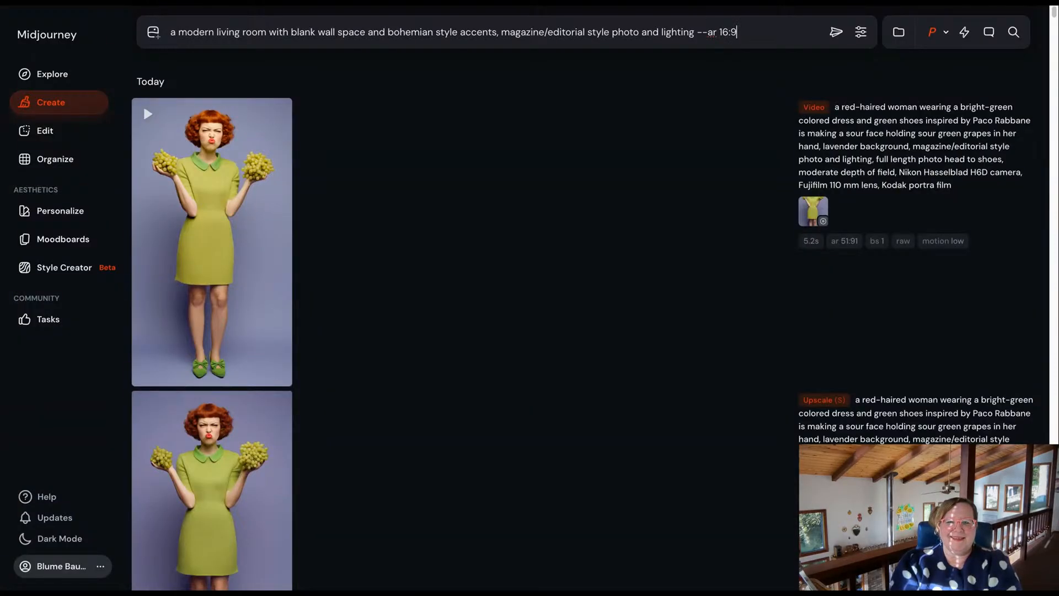
key("BackSpace")
key("BackSpace")
key("BackSpace")
key("BackSpace")
type("--p")
key("Return")
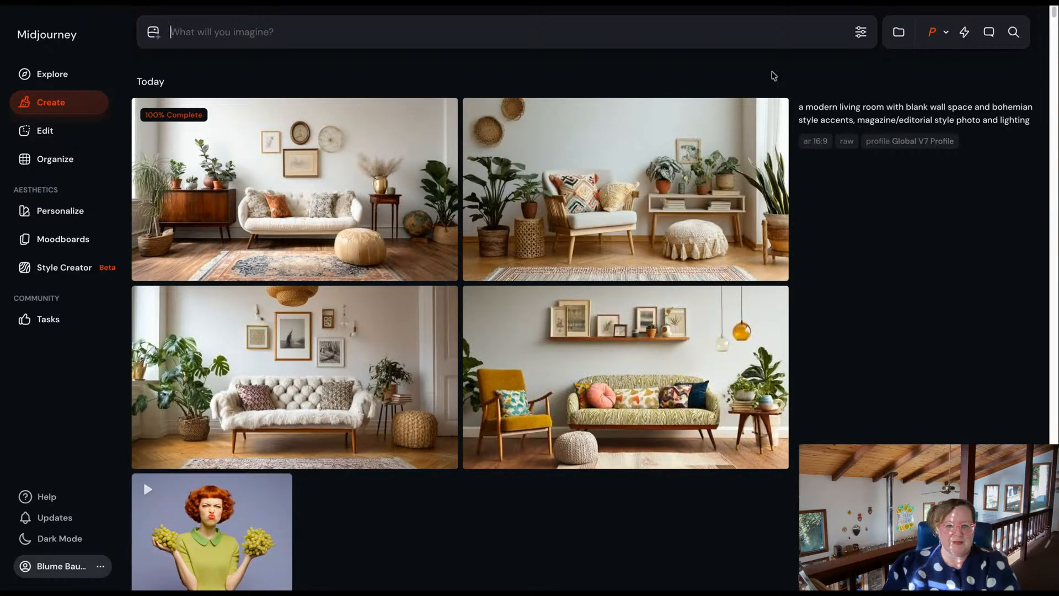
Run a Subtle upscale on the generated image with the wooden armchair and low shelf, and return to the gallery.
left_click(643, 176)
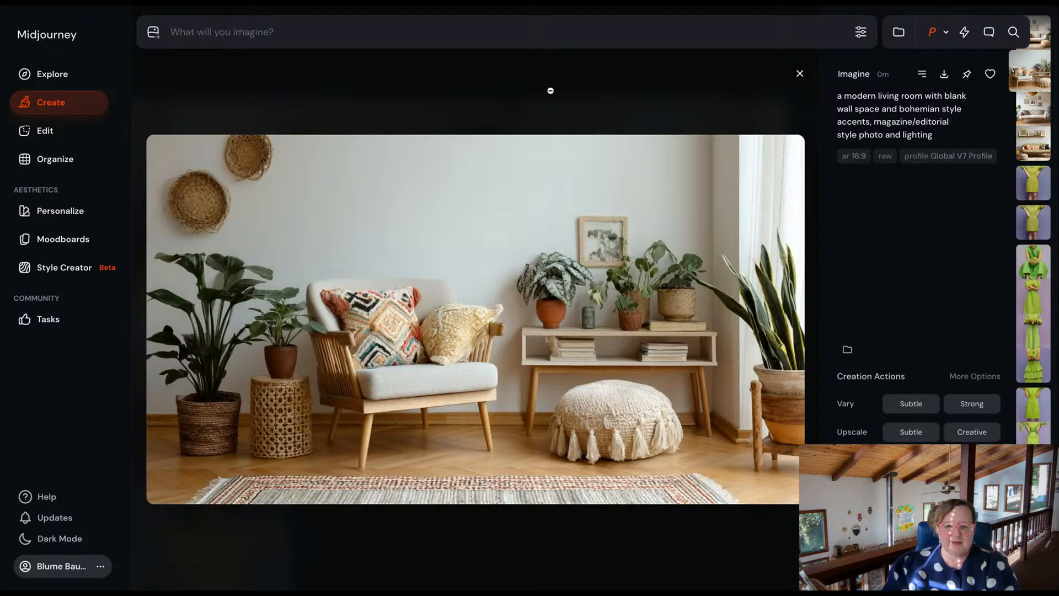
left_click(911, 432)
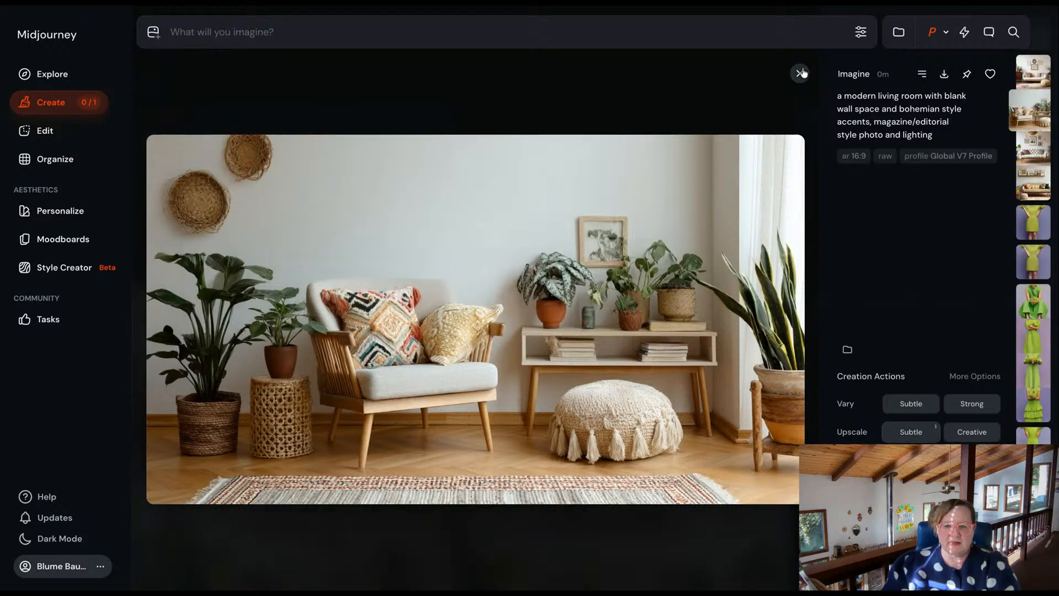
left_click(802, 73)
Compare the living room variants and run a Subtle upscale on the one with the white tufted sofa and framed pictures.
scroll(776, 246, "down", 3)
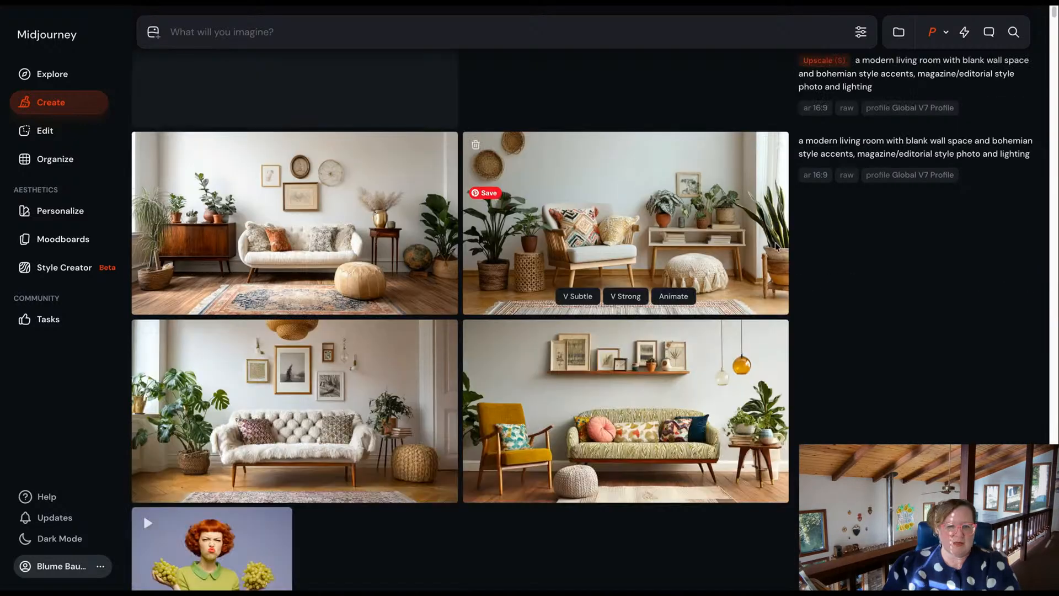
scroll(613, 371, "down", 1)
left_click(613, 372)
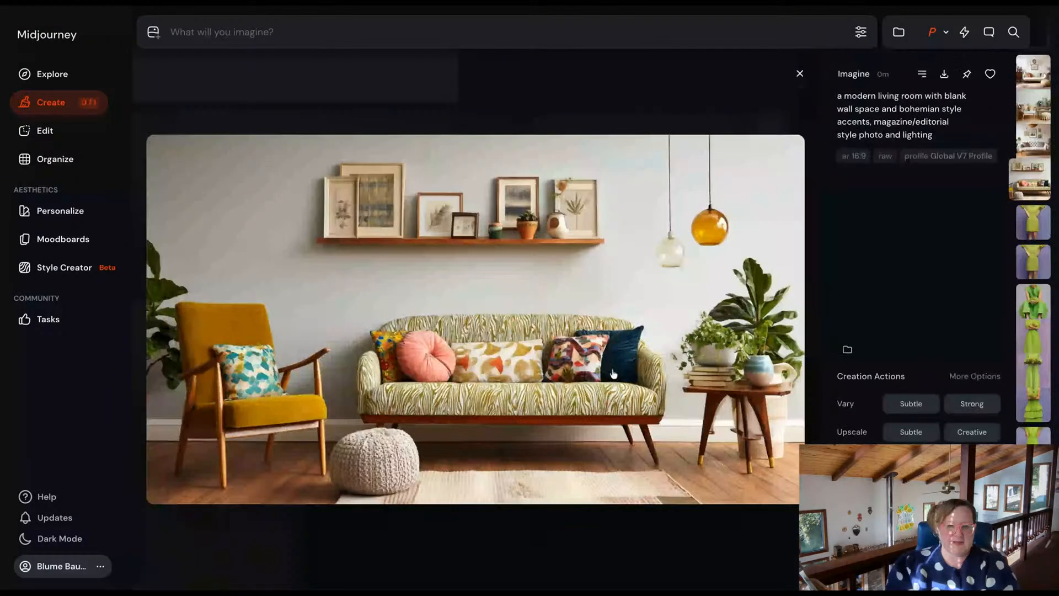
key("Left")
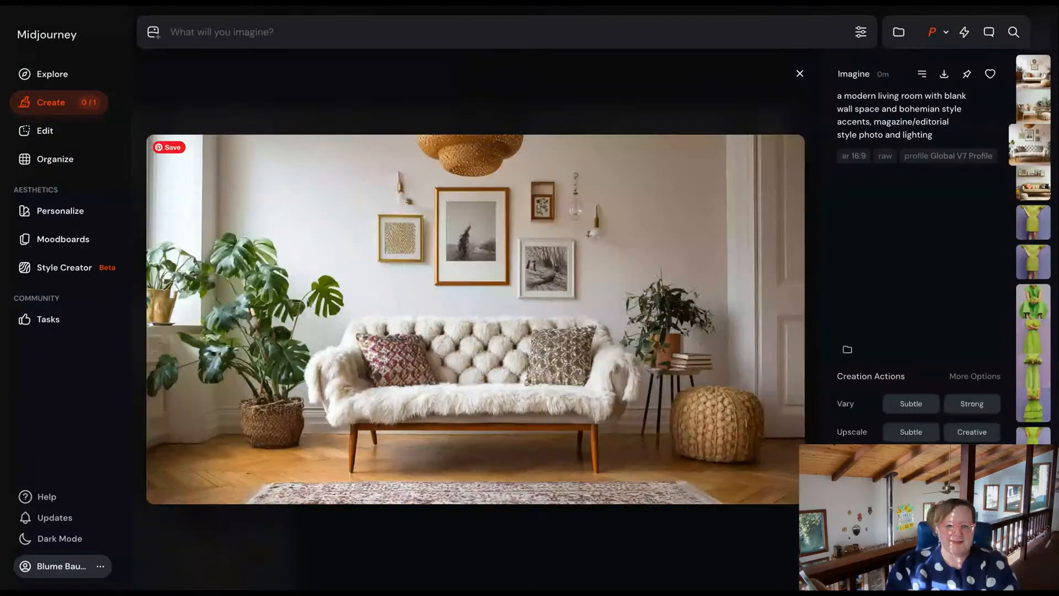
key("Left")
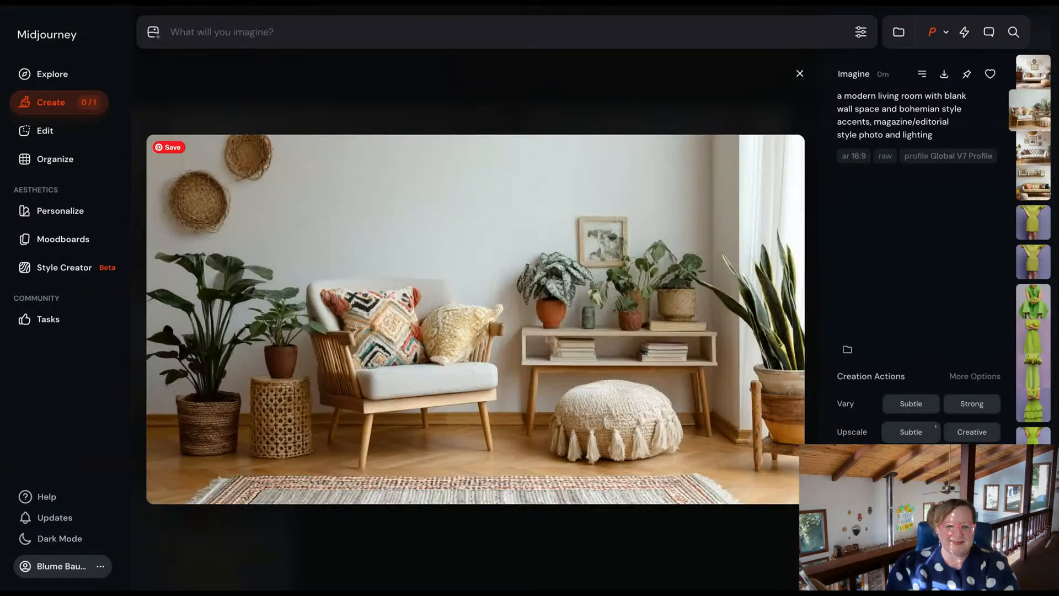
key("Left")
key("Right")
key("Right")
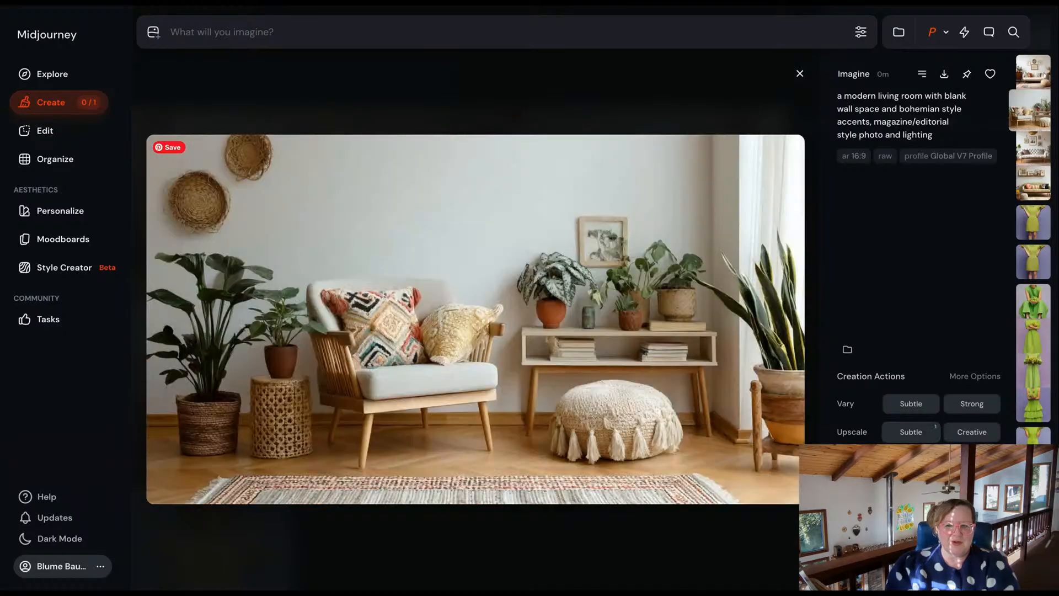
key("Right")
key("Left")
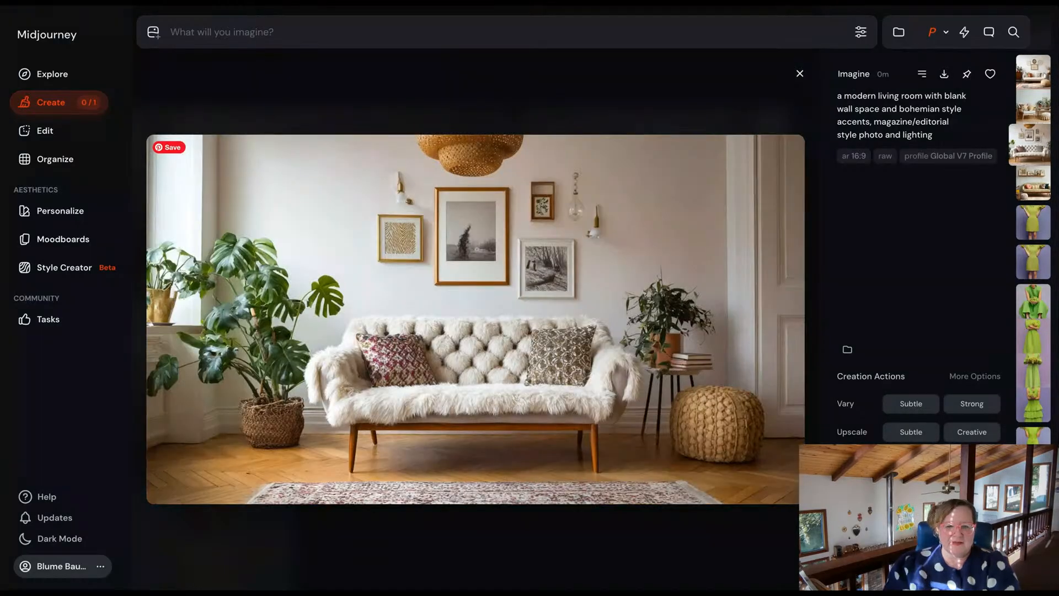
left_click(911, 433)
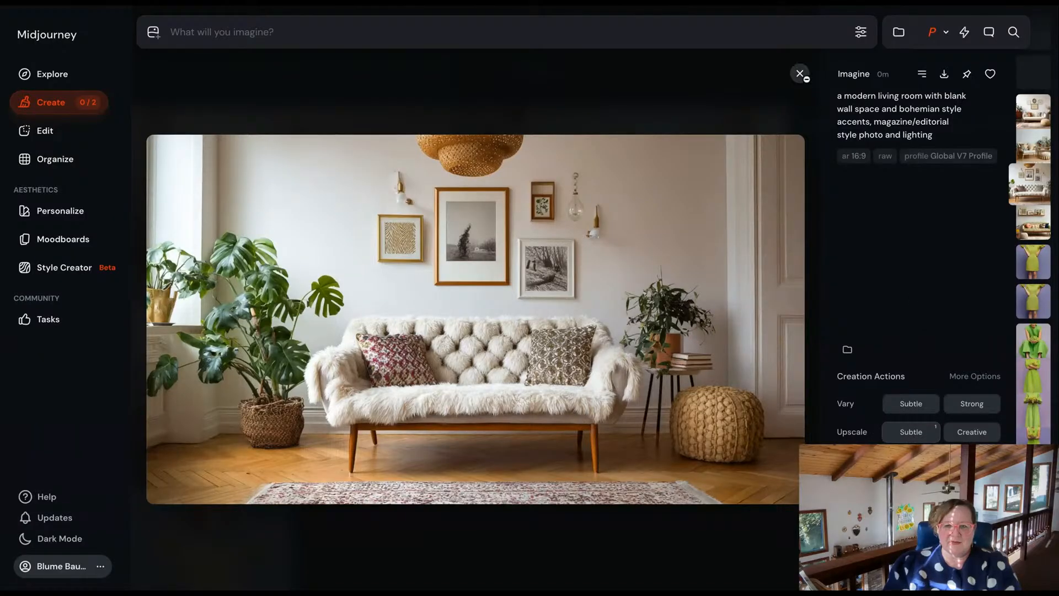
left_click(800, 75)
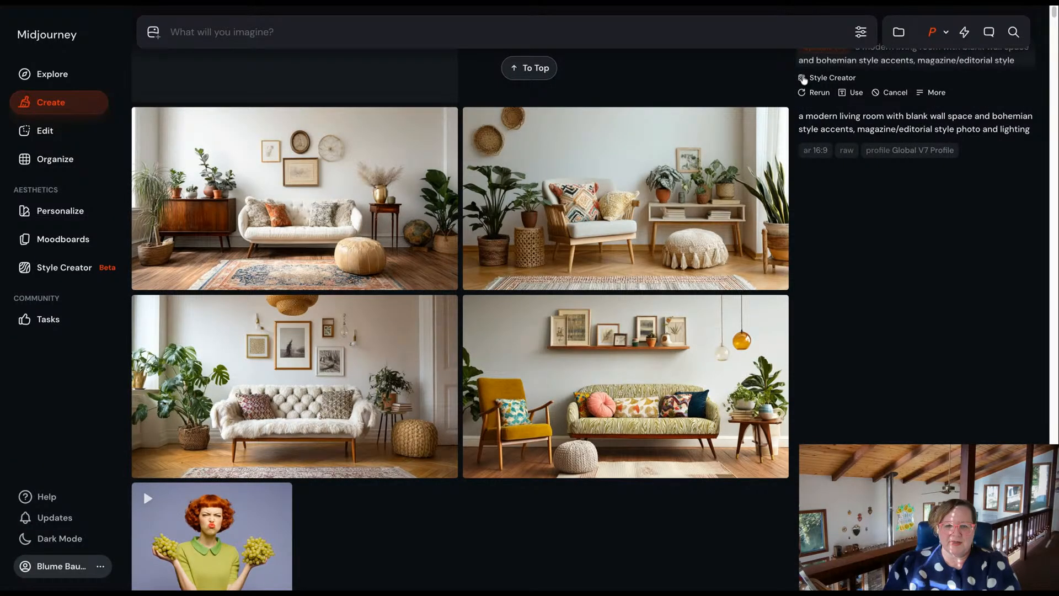
scroll(537, 329, "up", 6)
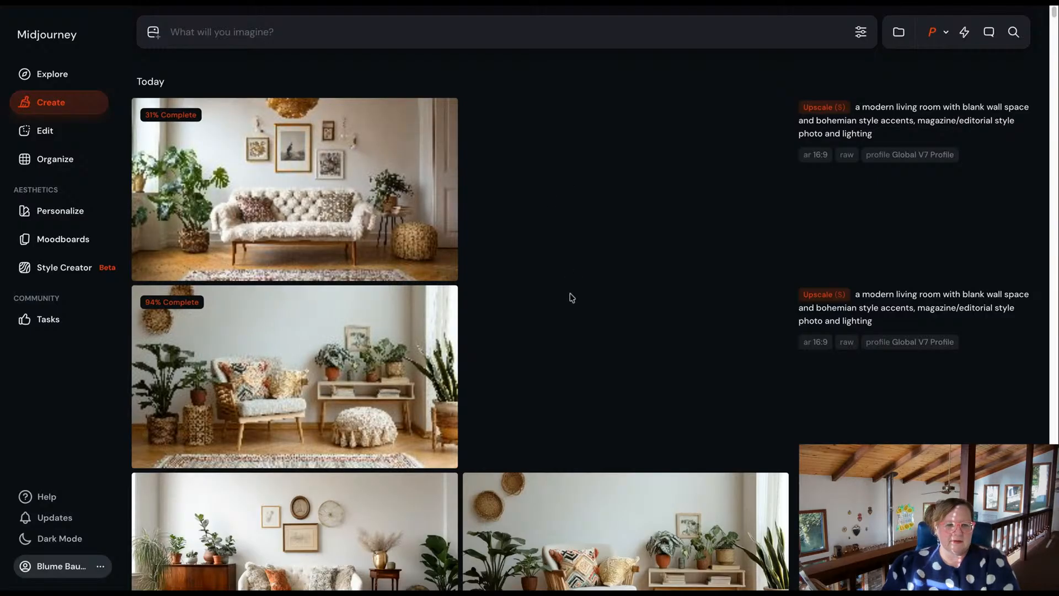
Inspect the upscaled armchair and tufted-sofa living room images at full size, and return to the gallery.
left_click(303, 373)
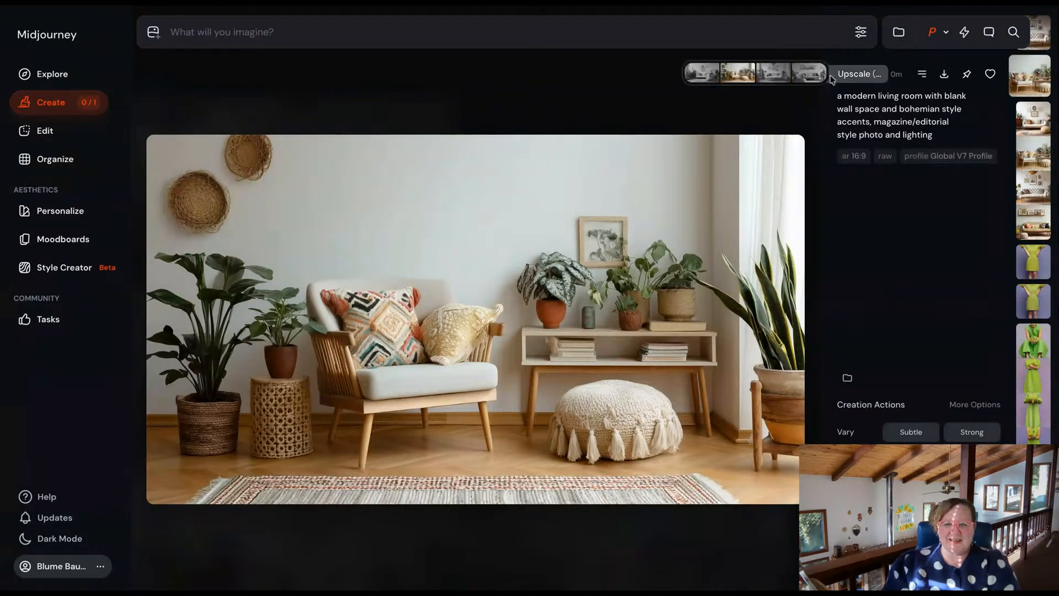
left_click(800, 73)
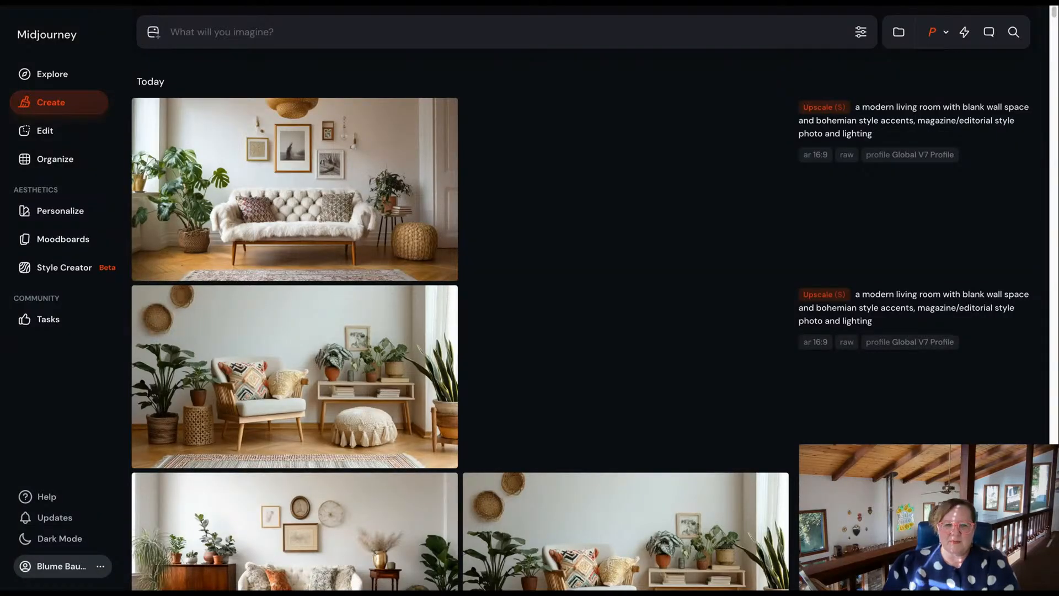
left_click(315, 210)
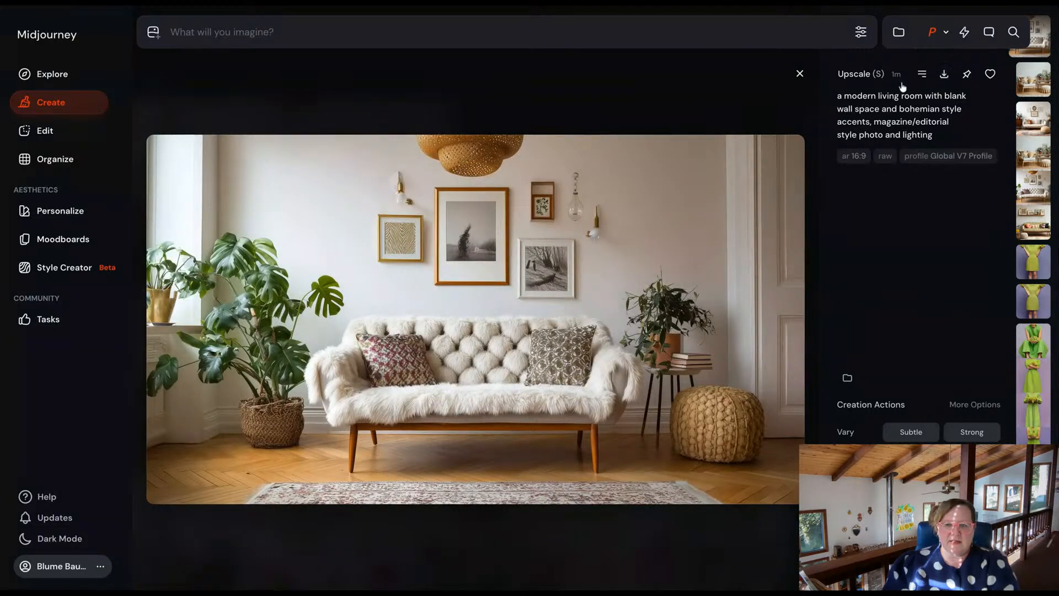
left_click(800, 74)
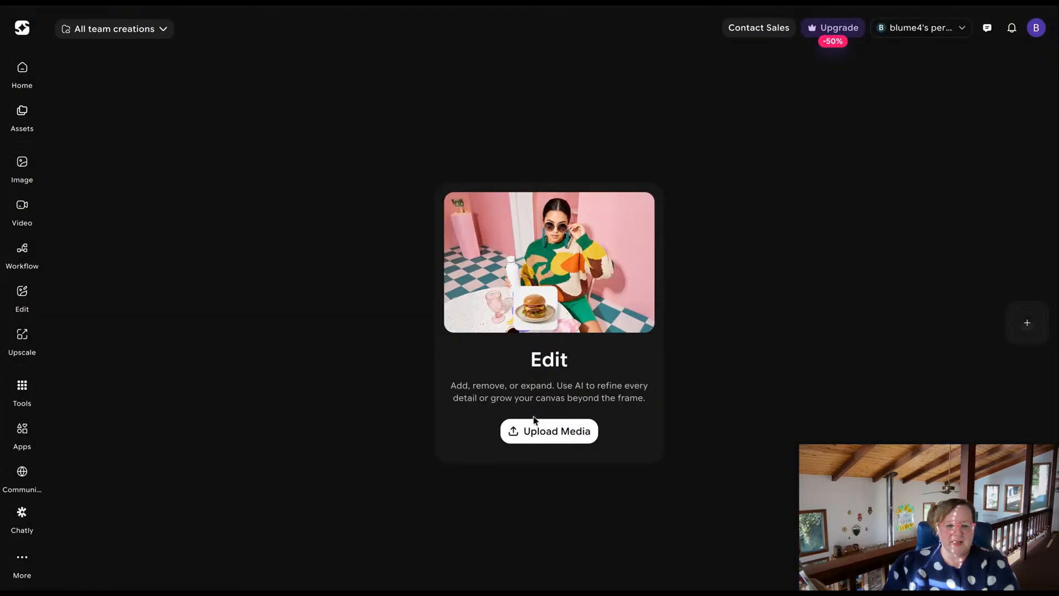
Switch to the AI image editor's Edit tool, upload the armchair living room photo, and add the framed butterfly art print as reference image.
left_click(556, 433)
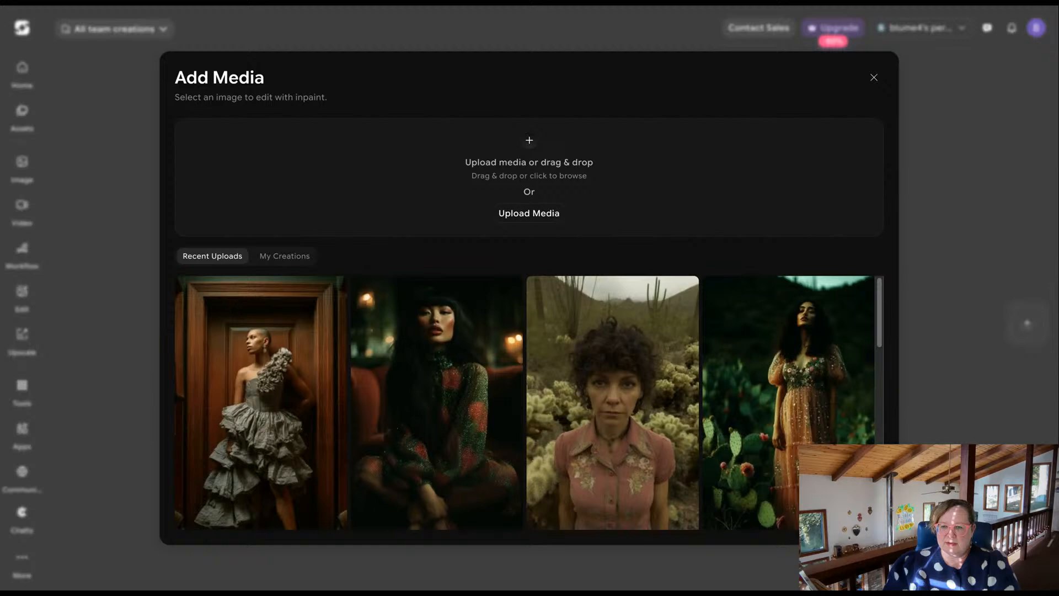
left_click_drag(1058, 177, 529, 178)
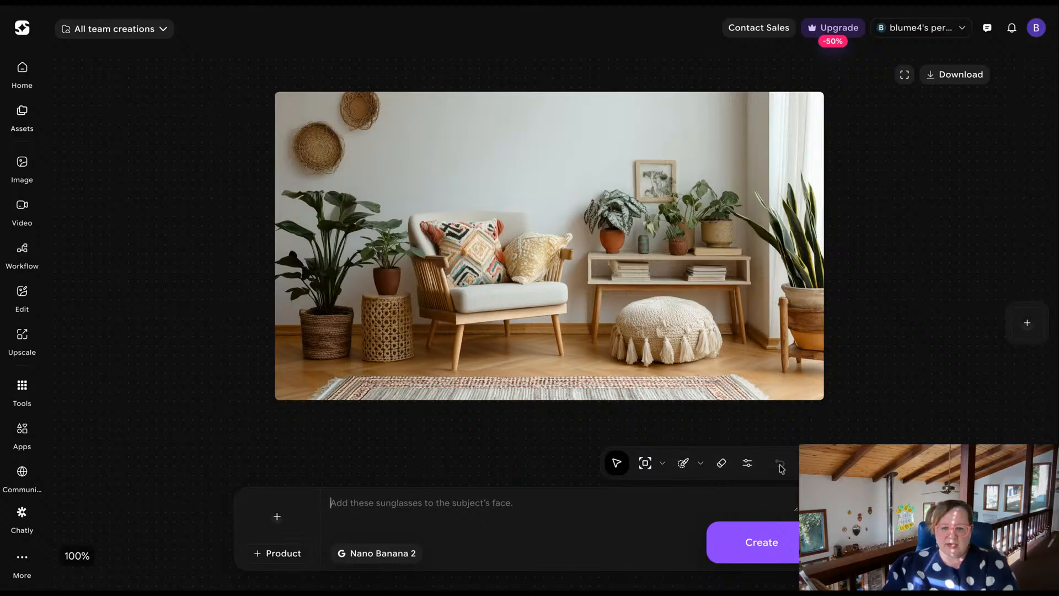
left_click(277, 518)
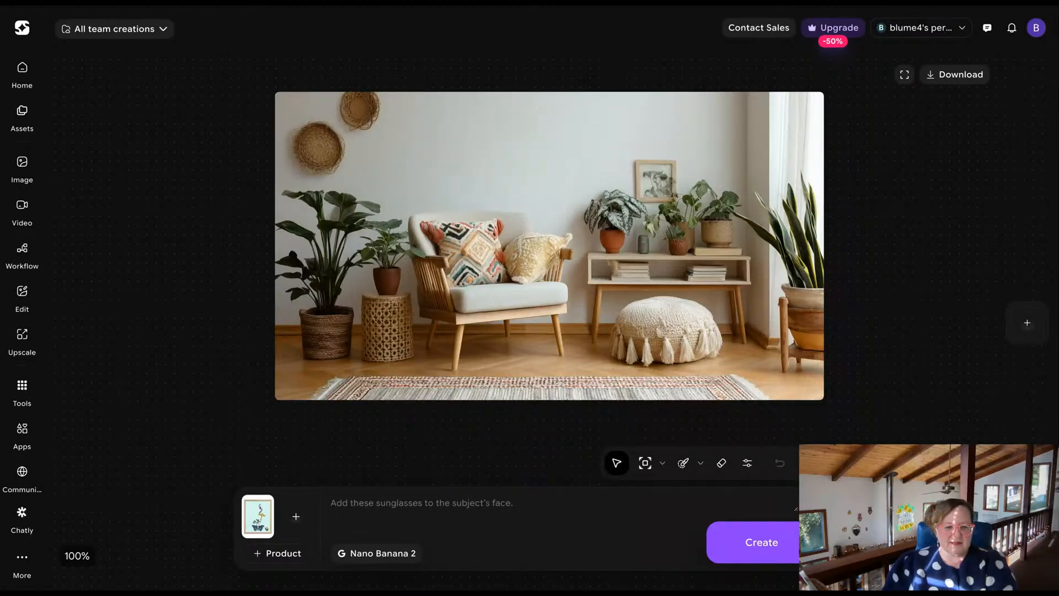
Mask the blank wall above the armchair and generate with the prompt "put the framed art print on the wall same lighting as the room".
left_click(531, 514)
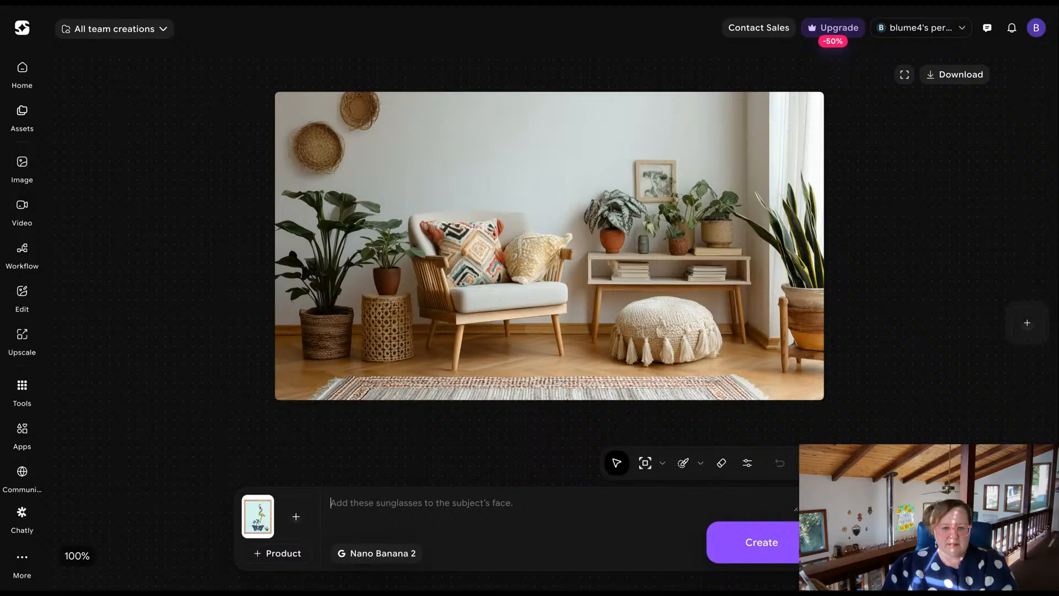
left_click(684, 464)
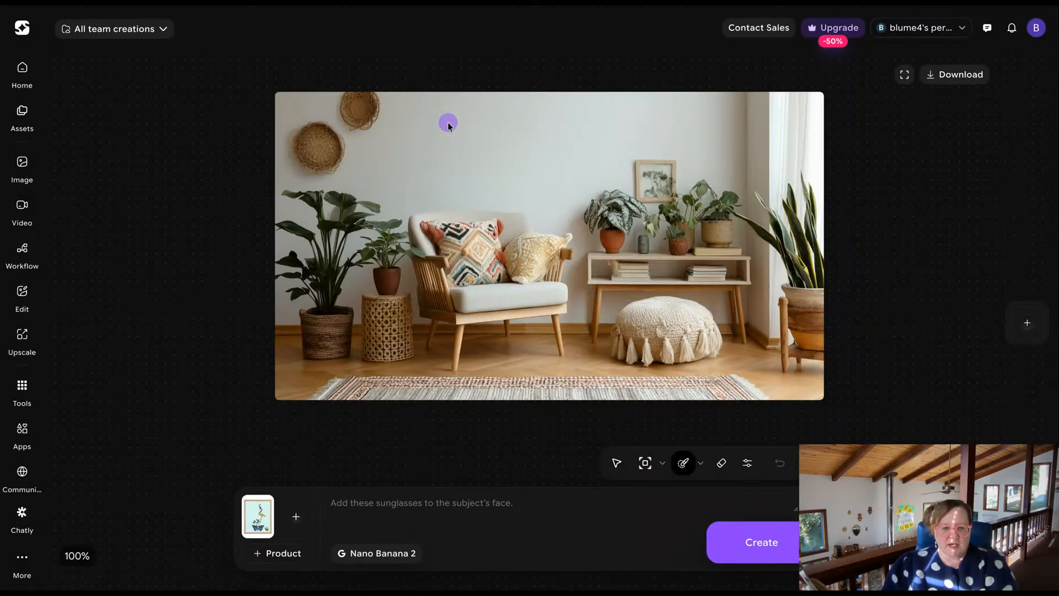
mouse_move(447, 123)
left_mouse_down()
mouse_move(453, 188)
mouse_move(494, 196)
left_mouse_up()
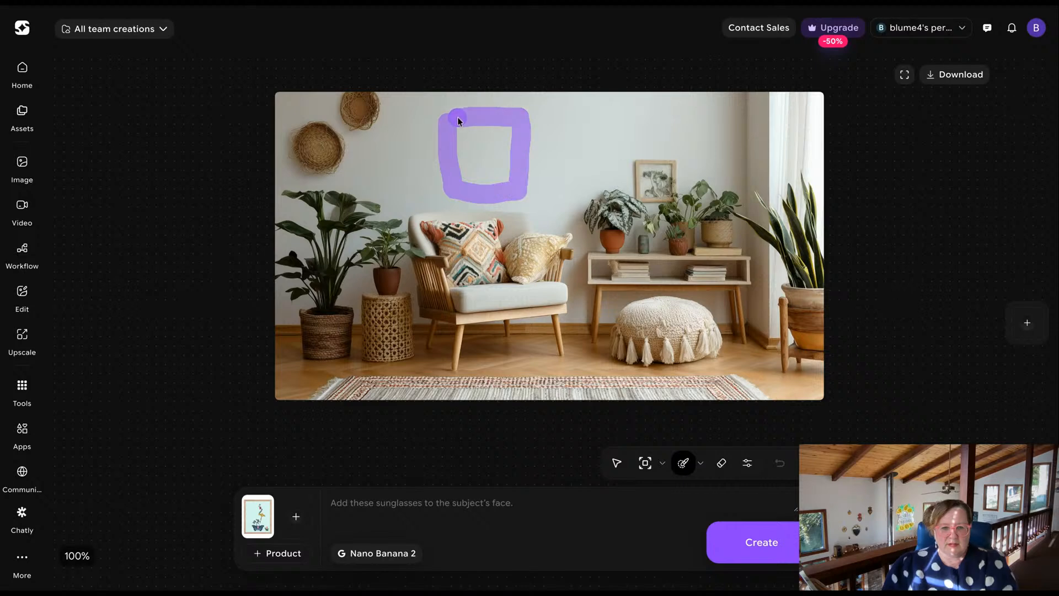
mouse_move(500, 123)
left_mouse_down()
mouse_move(466, 128)
mouse_move(464, 148)
mouse_move(469, 182)
mouse_move(495, 179)
mouse_move(504, 152)
mouse_move(493, 133)
mouse_move(478, 135)
mouse_move(494, 167)
left_mouse_up()
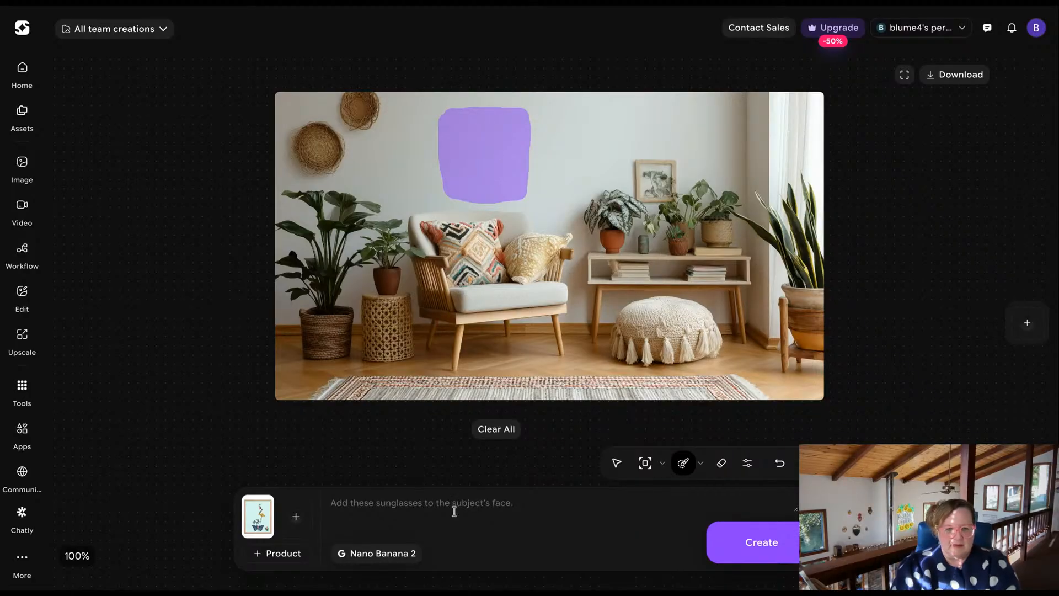
type("put")
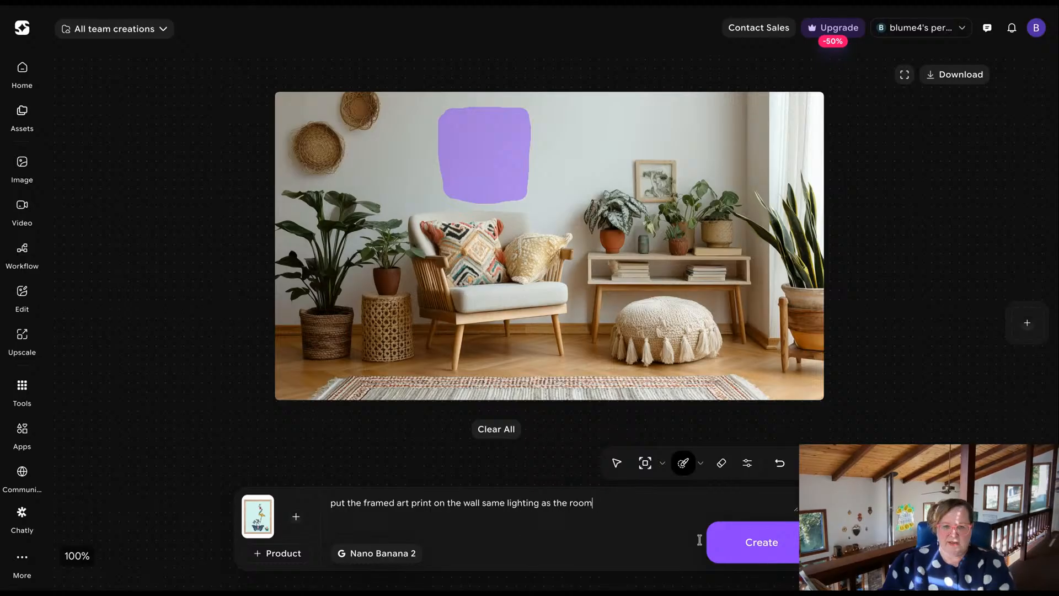
left_click(730, 545)
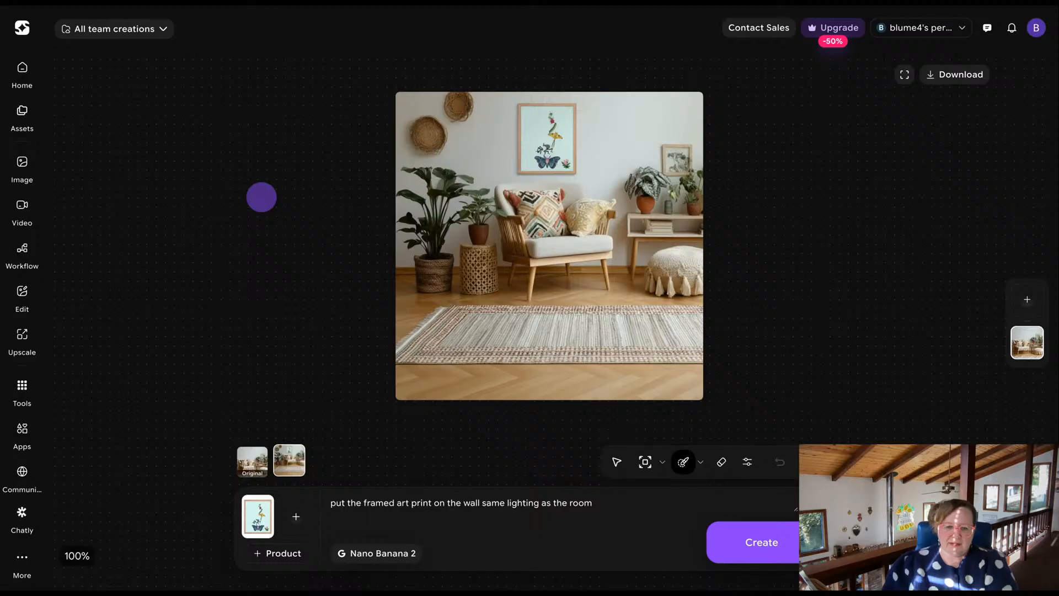
Extend the prompt with ", keep dimensions of original living room image ar 16:9" and generate again.
left_click(747, 464)
left_click(747, 469)
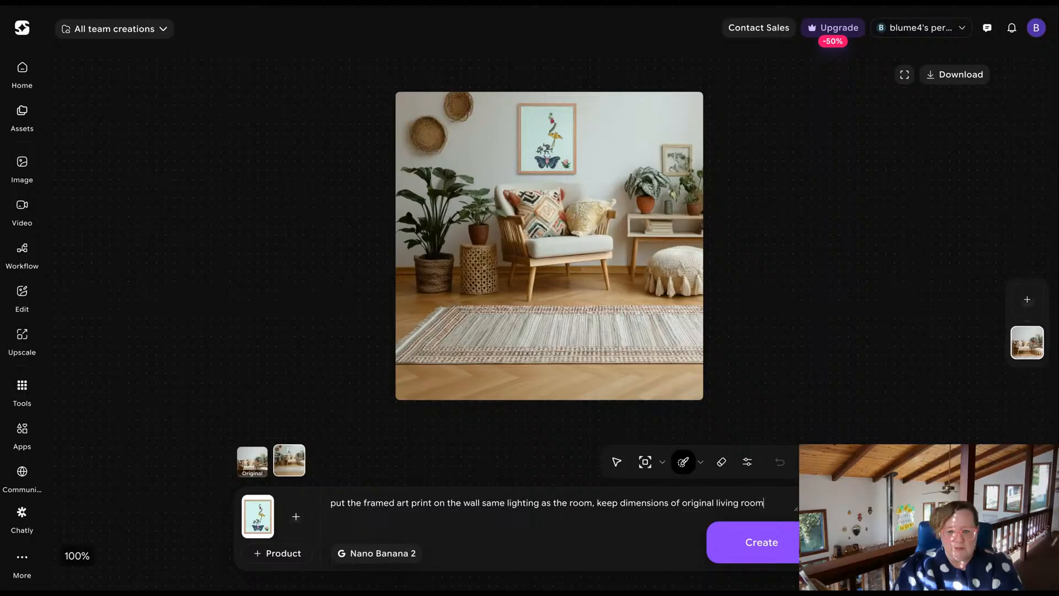
type("ar 16:9")
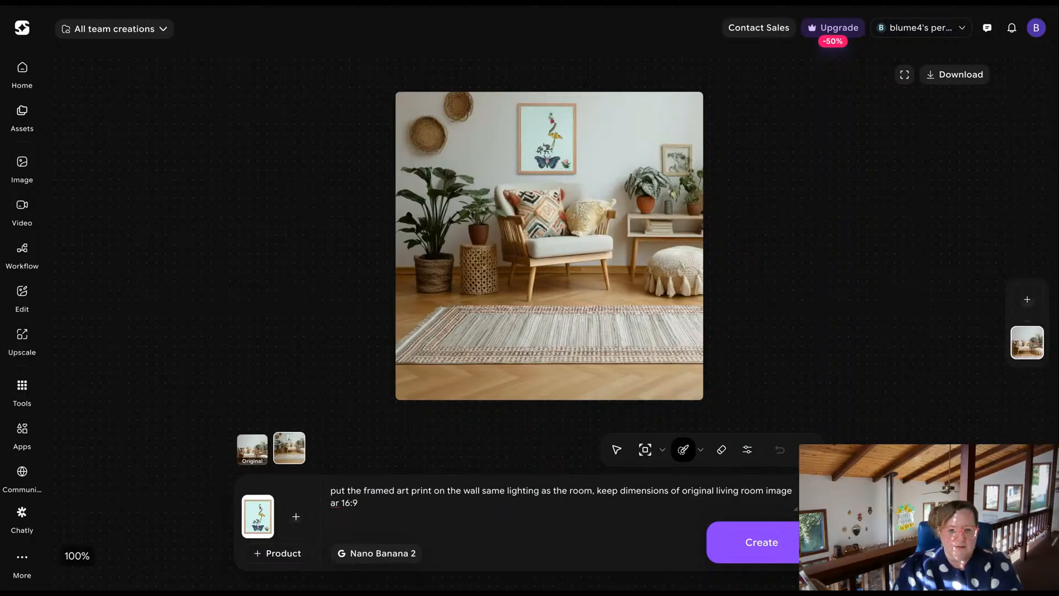
left_click(753, 550)
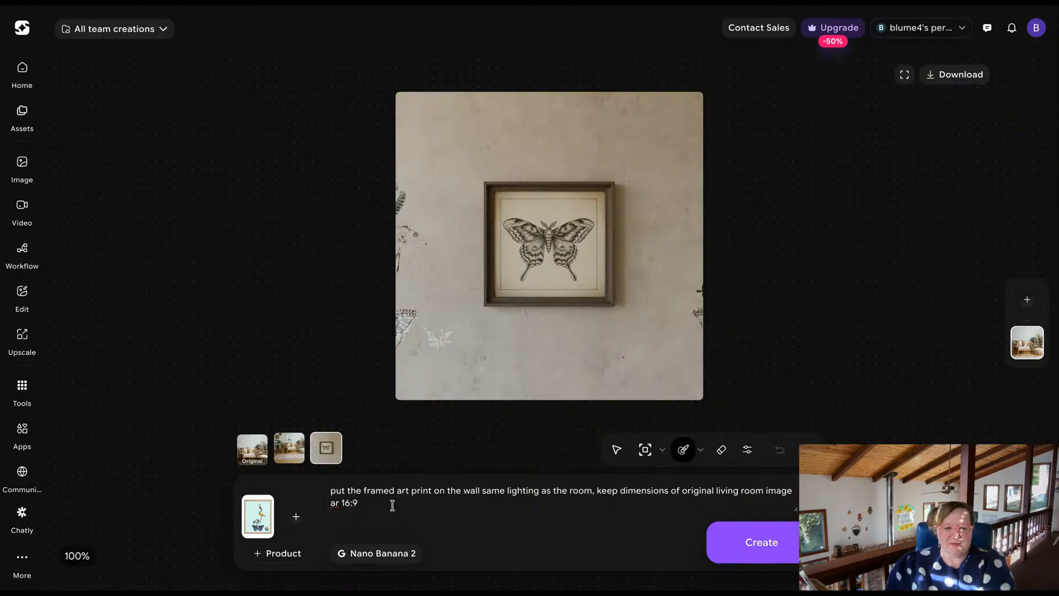
Clear the prompt text and delete the generated image of the moth in a dark frame.
left_click_drag(376, 502, 329, 485)
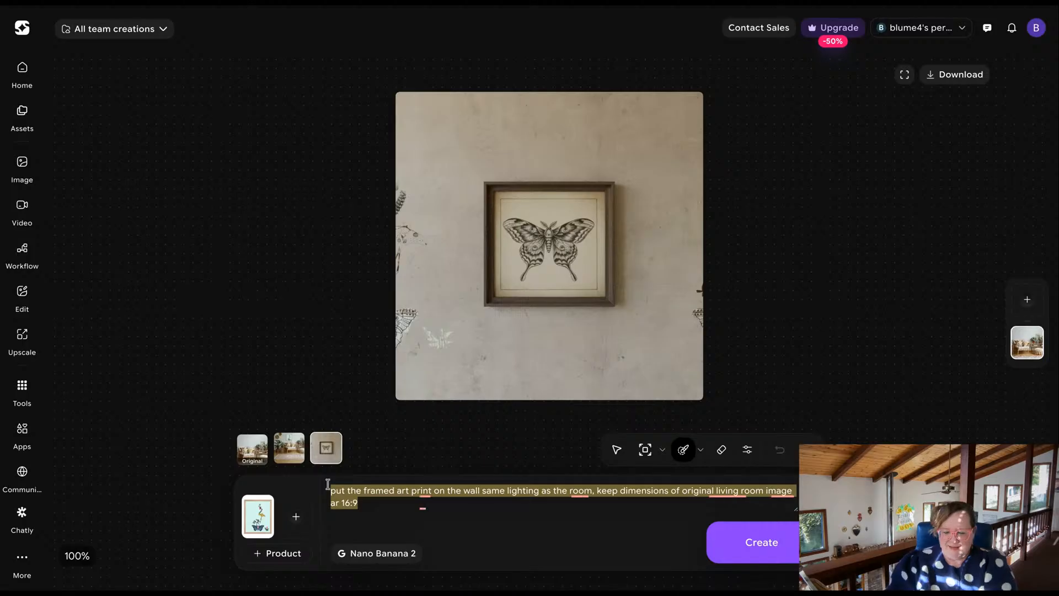
key("BackSpace")
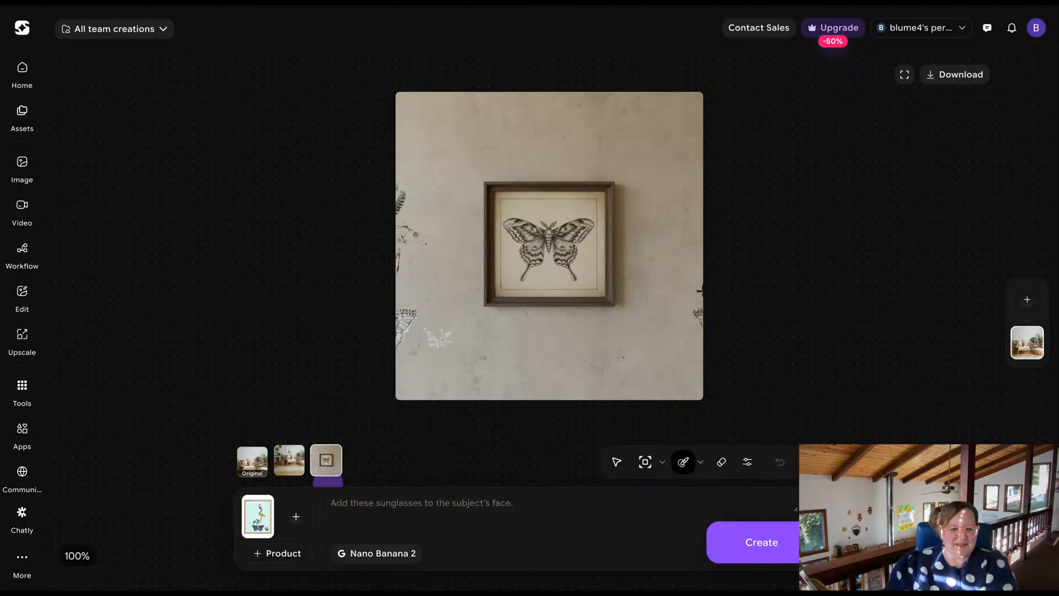
left_click(335, 452)
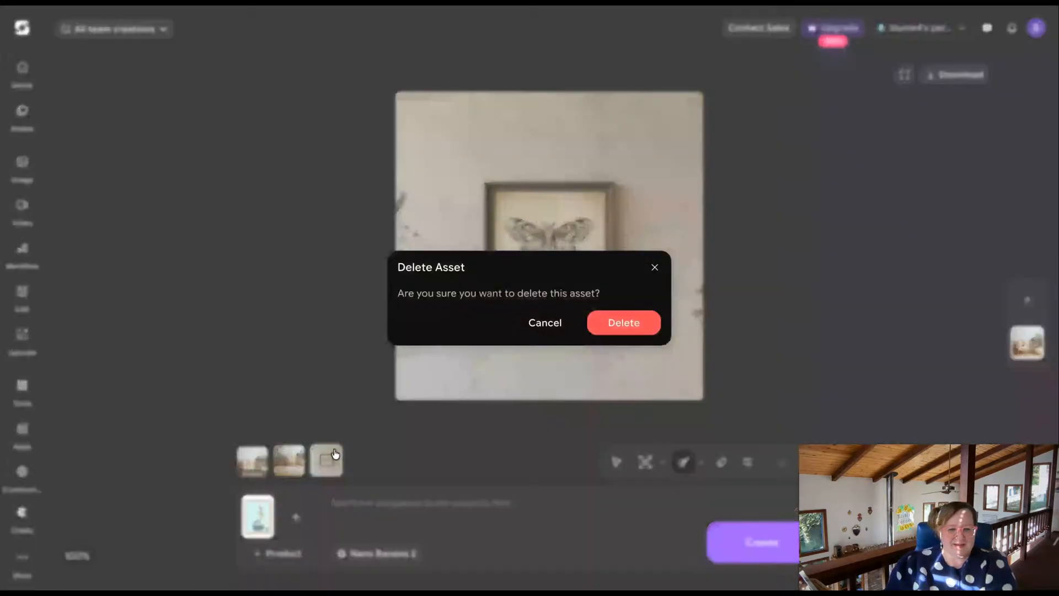
left_click(621, 324)
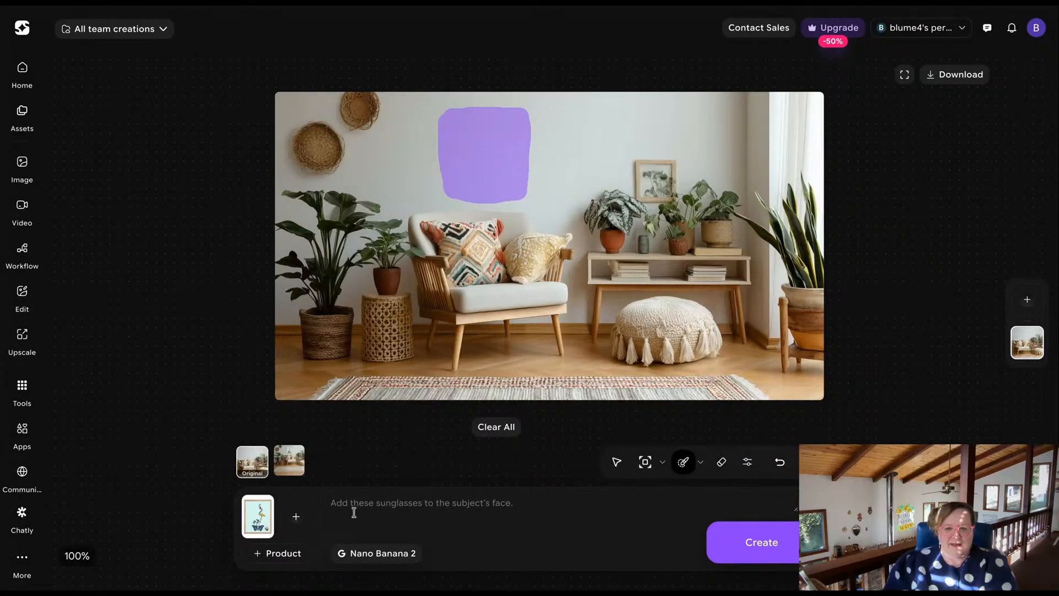
Clear the wall mask from the armchair photo and upload the white tufted sofa living room photo as a new image to edit.
left_click(492, 430)
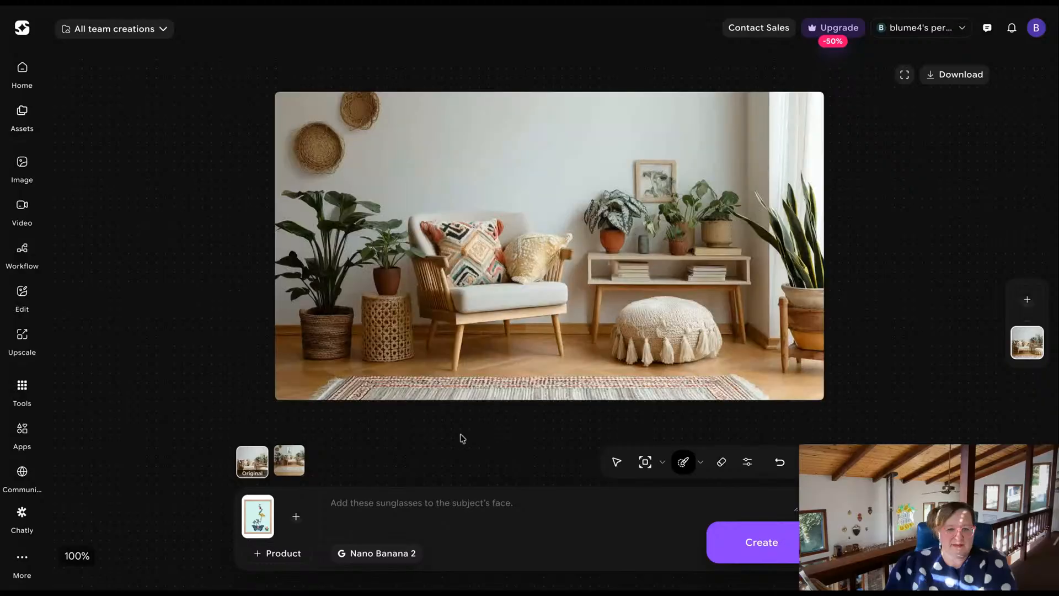
left_click(298, 453)
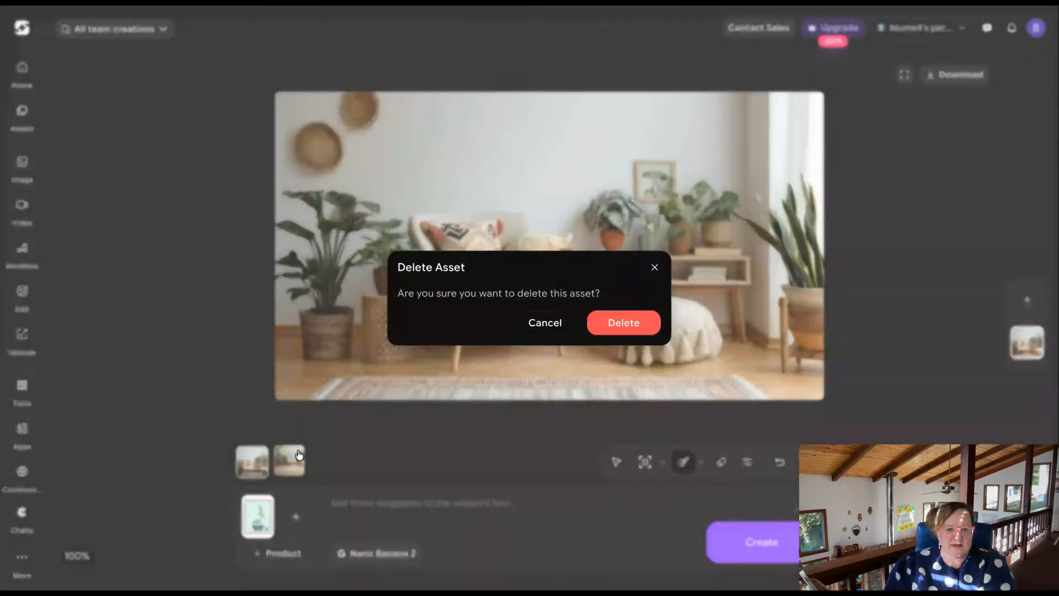
left_click(655, 267)
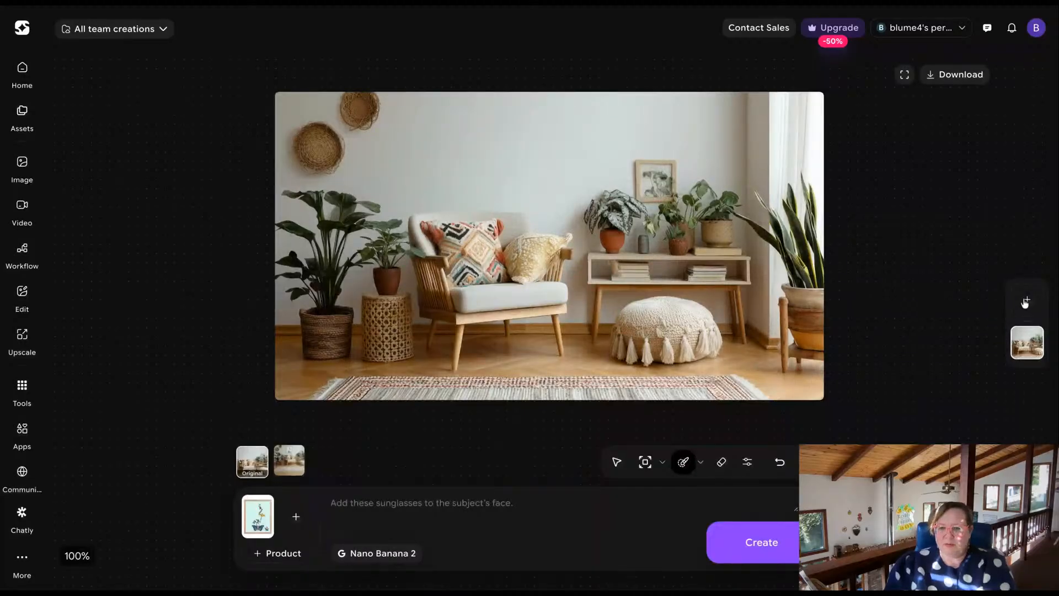
left_click(1027, 301)
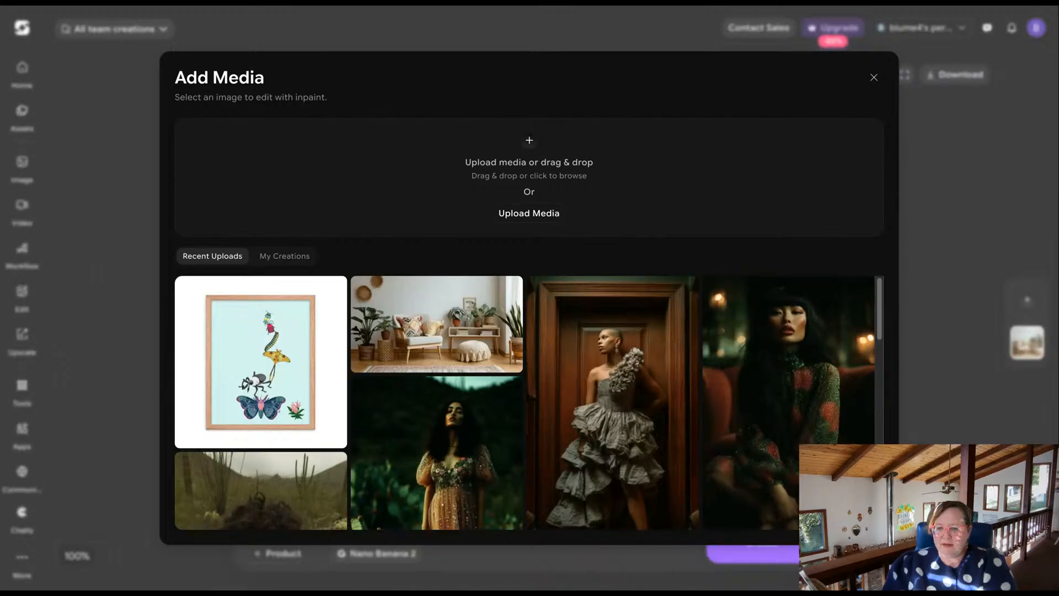
left_click_drag(530, 177, 529, 177)
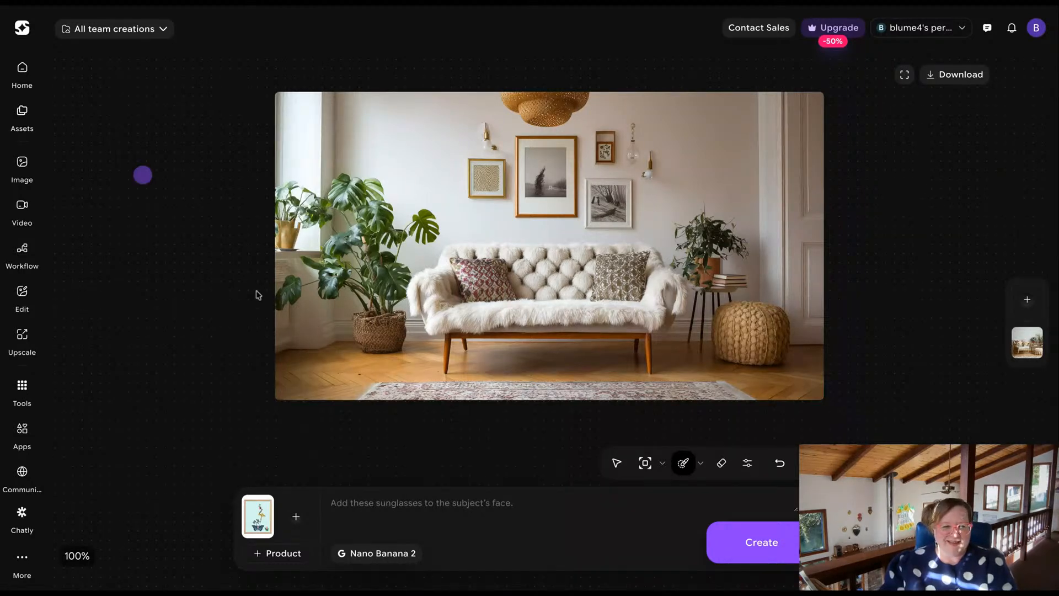
Replace the art print reference with the dark green leaf-pattern throw image, and mask the sofa's left arm and adjoining seat area.
left_click(249, 492)
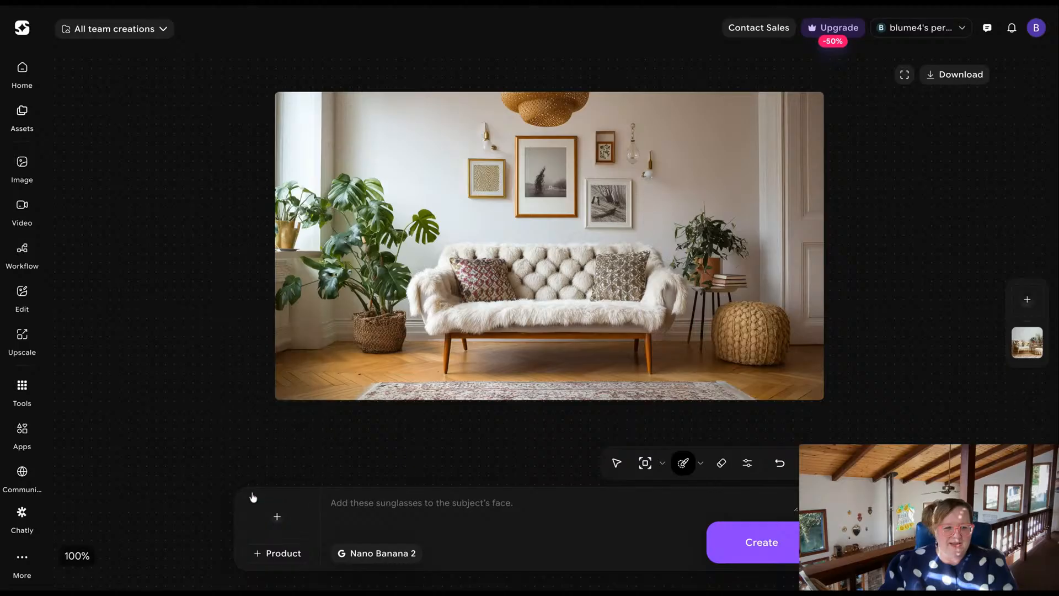
left_click(277, 517)
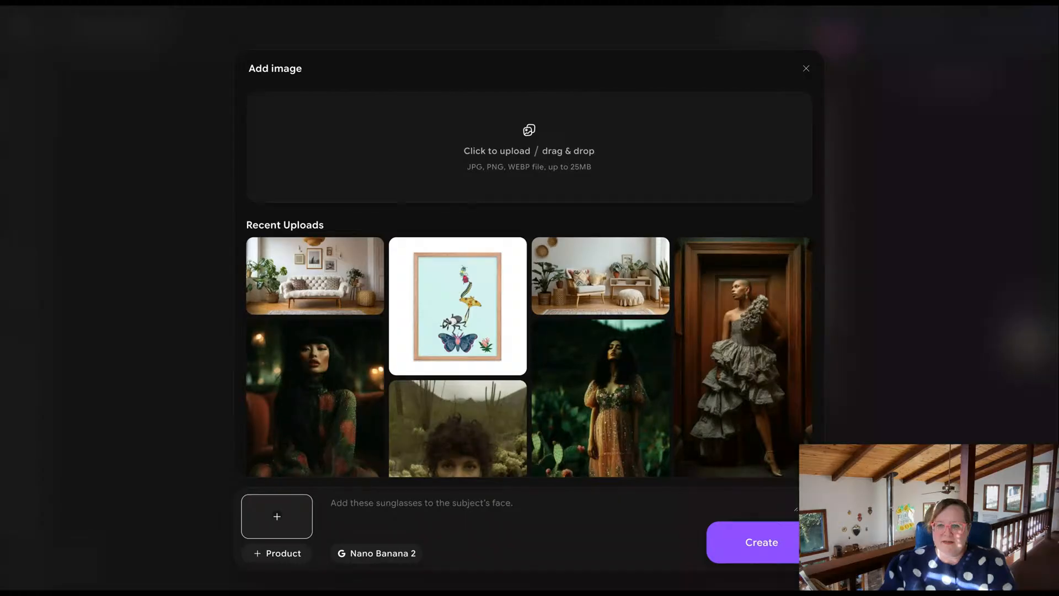
left_click_drag(0, 593, 375, 152)
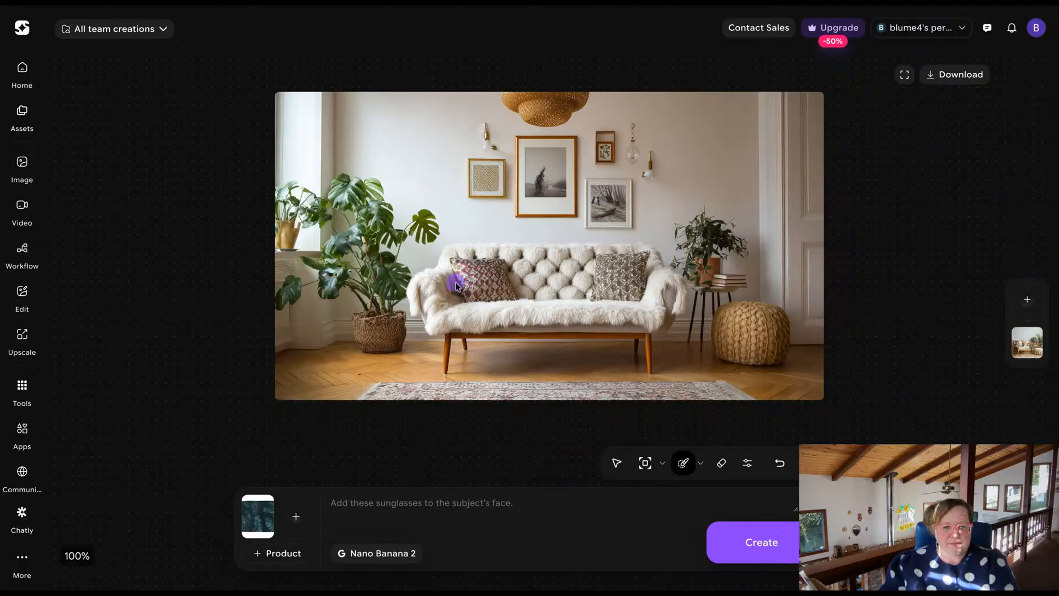
mouse_move(411, 307)
left_mouse_down()
mouse_move(413, 279)
mouse_move(432, 270)
mouse_move(502, 303)
left_mouse_up()
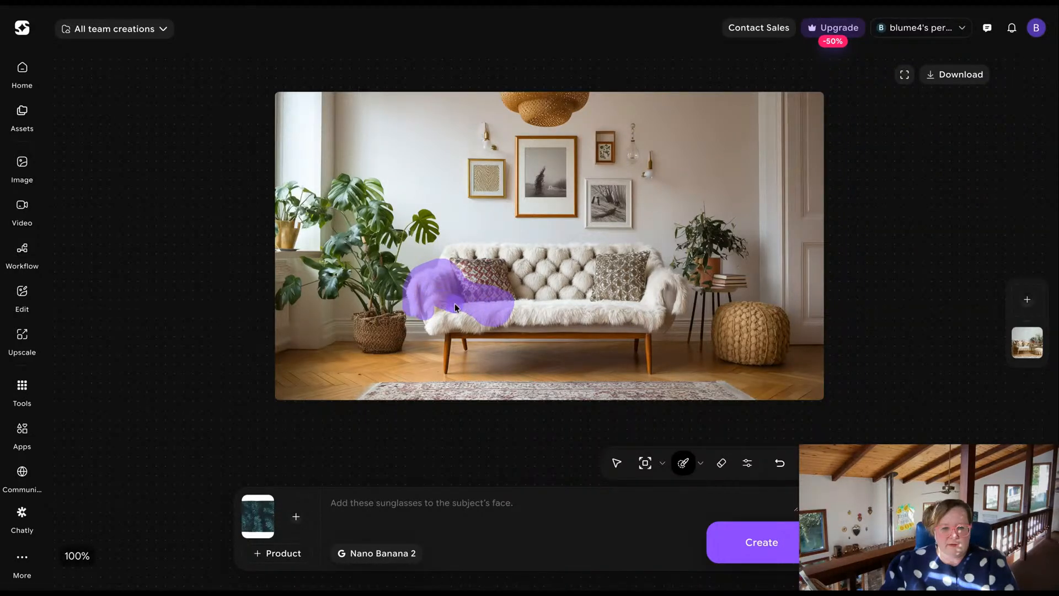
left_click_drag(492, 314, 518, 305)
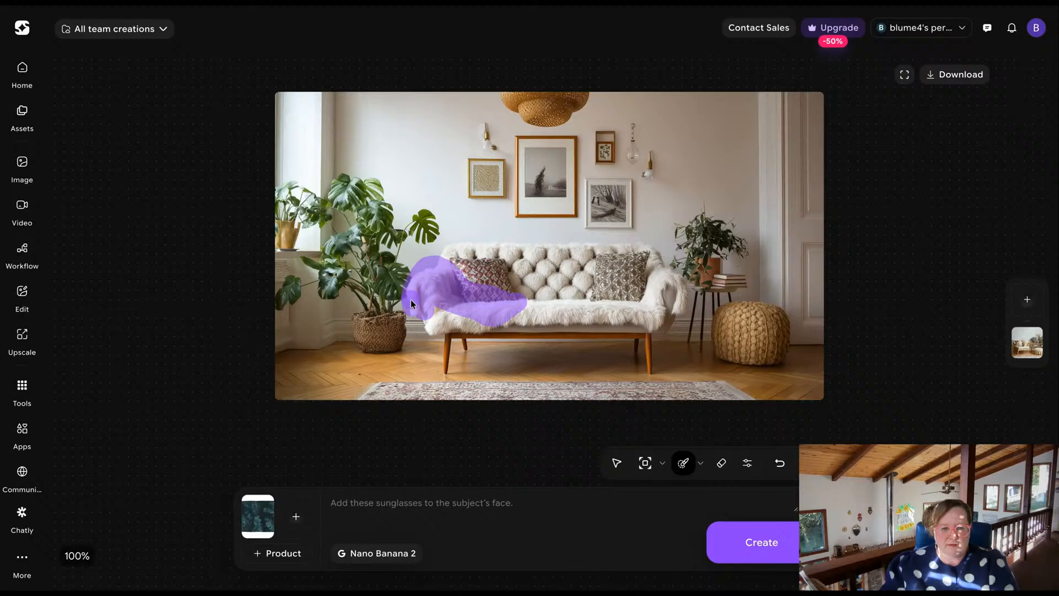
Write the prompt "place the throw blanket onto the sofa in the image, aspect ratio 16:9" and generate the image.
left_click(420, 514)
type("pl")
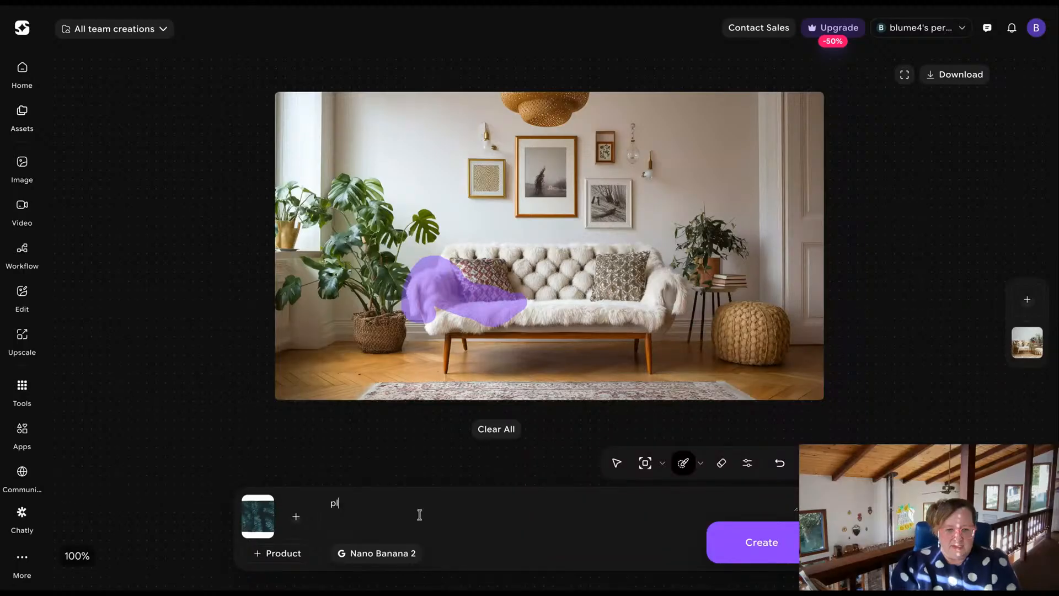
type("ace the throw blanket onto the sofa in the image, aspect ration 1")
key("BackSpace")
type("16:9")
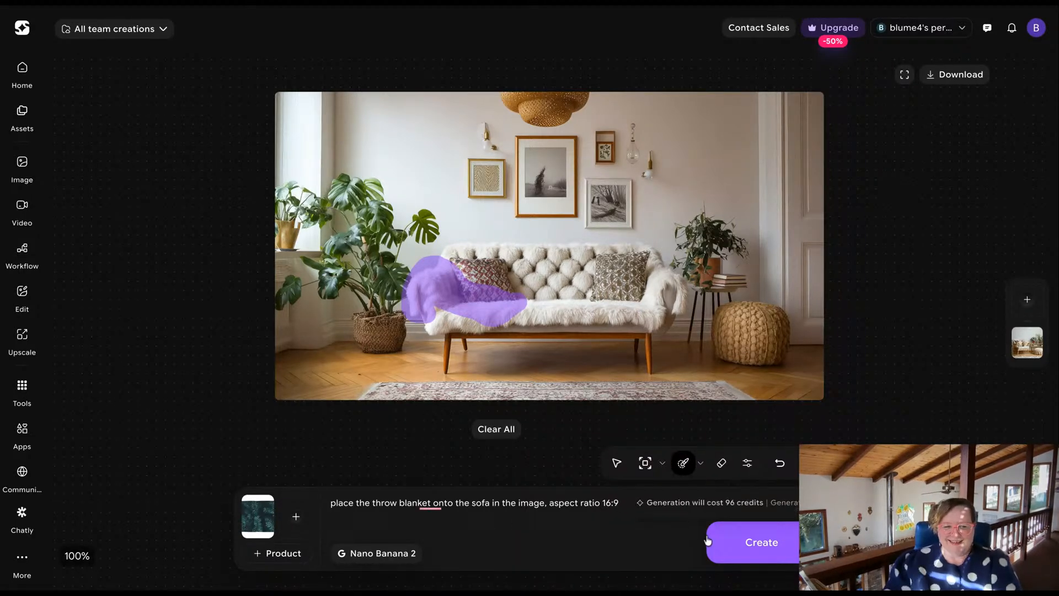
left_click(757, 543)
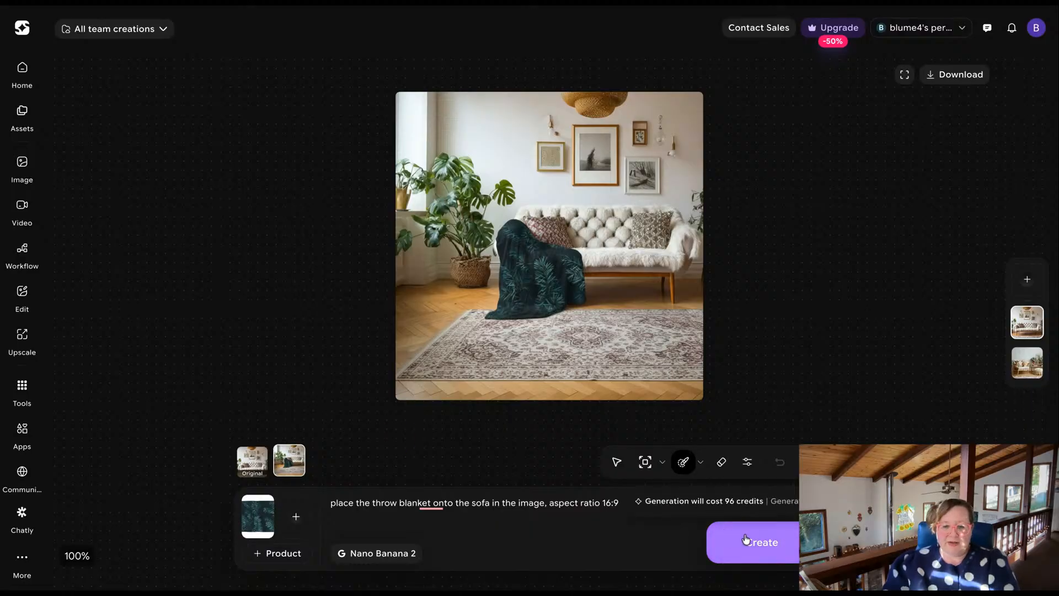
Try to outpaint the throw blanket sofa image to 16:9 (Widescreen) and check the generated version.
left_click(661, 466)
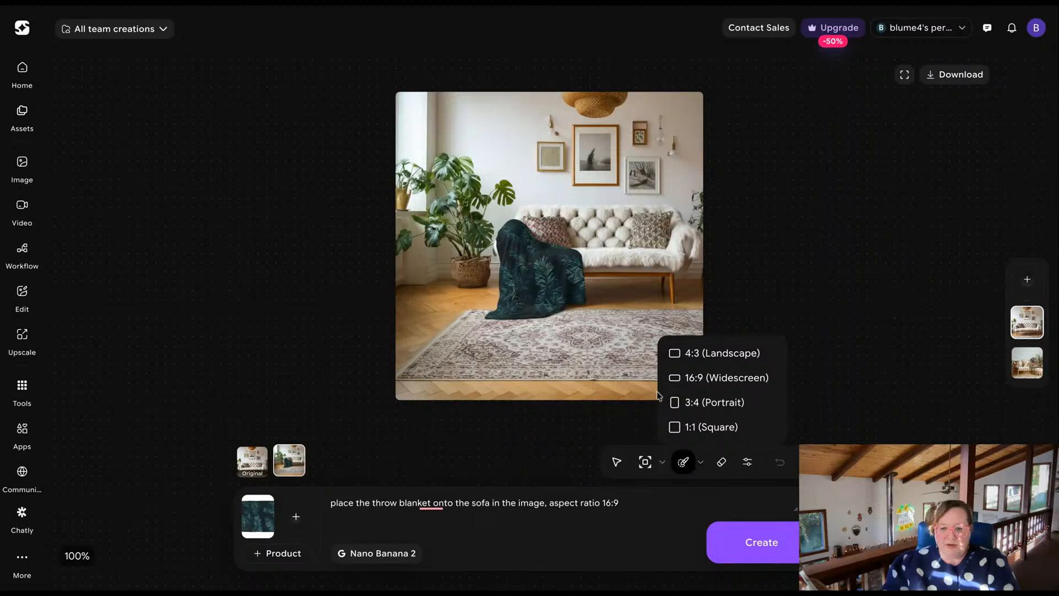
left_click(677, 380)
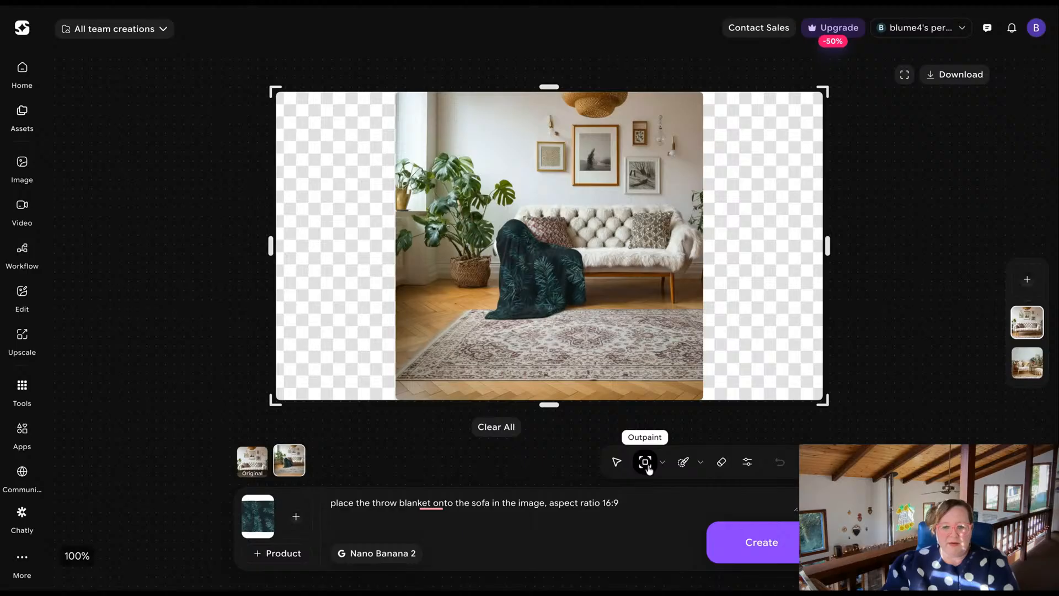
left_click(768, 558)
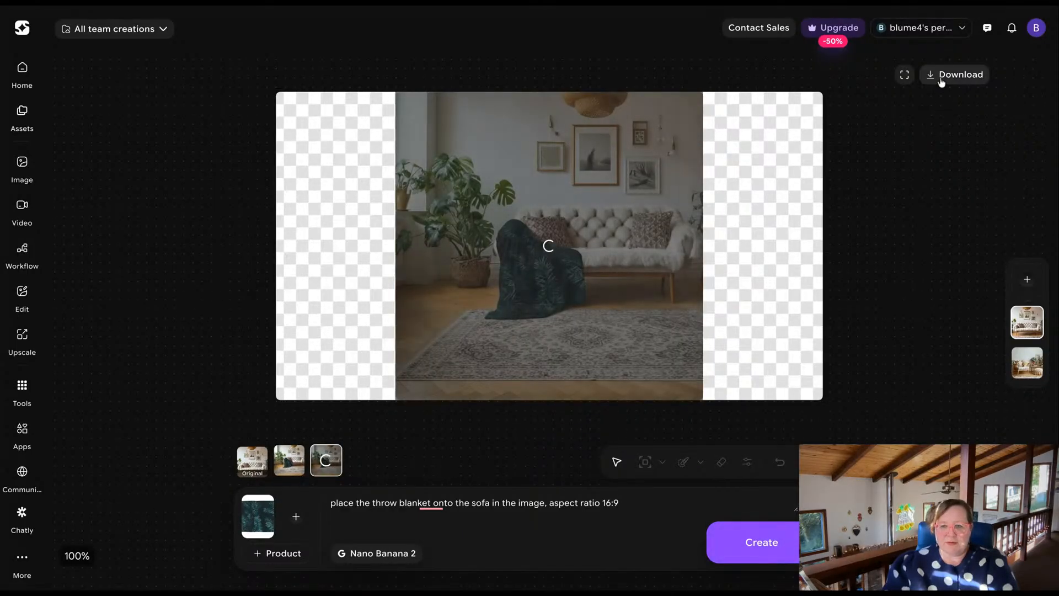
left_click(289, 468)
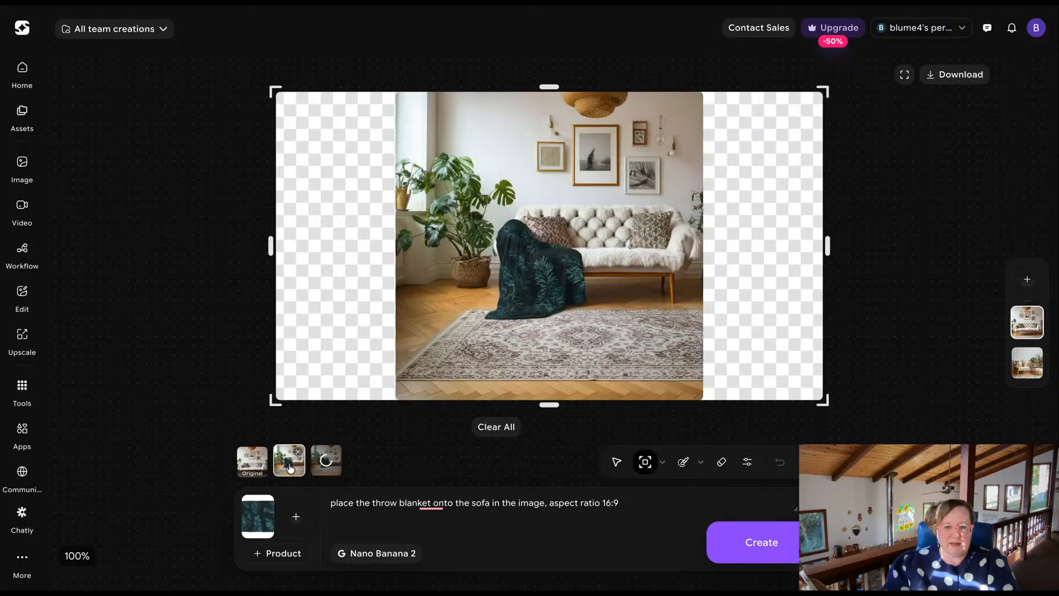
left_click(324, 468)
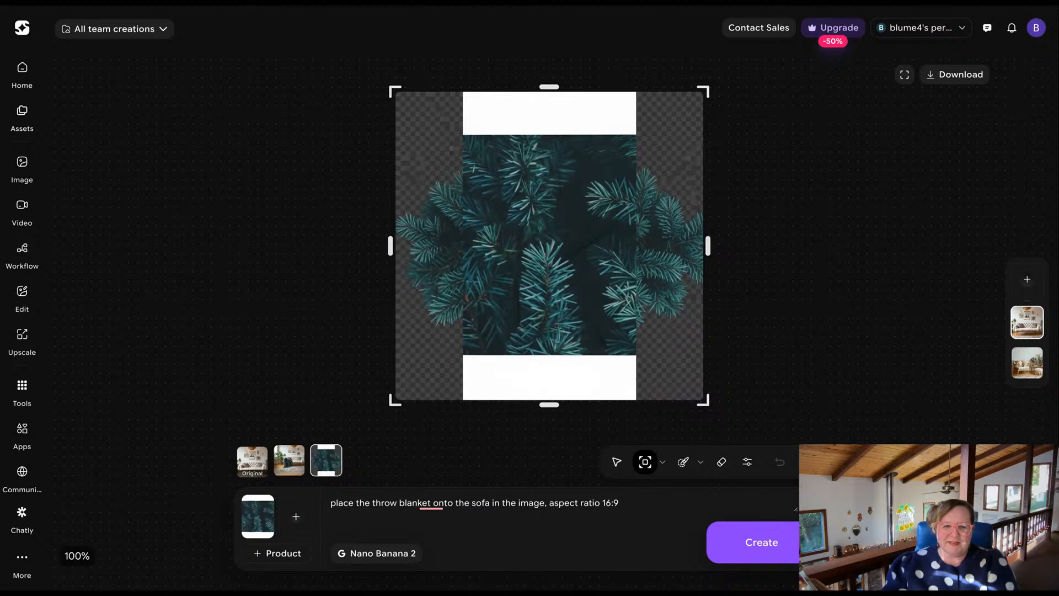
Return to the version with the blanket on the sofa and shrink the outpaint frame to the photo's original square edges.
left_click(298, 467)
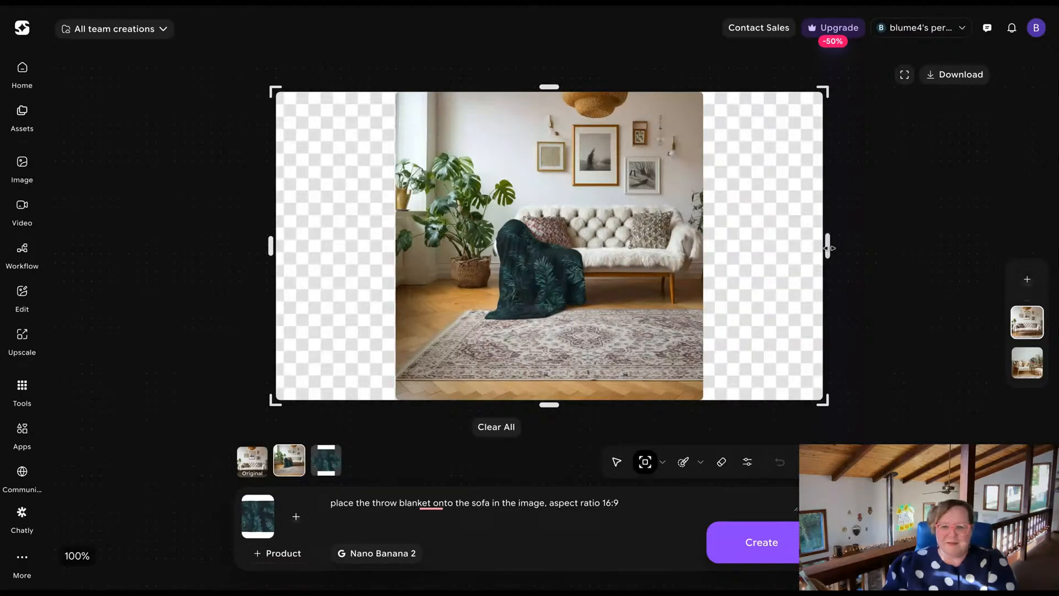
left_click_drag(828, 248, 710, 262)
left_click_drag(271, 246, 391, 247)
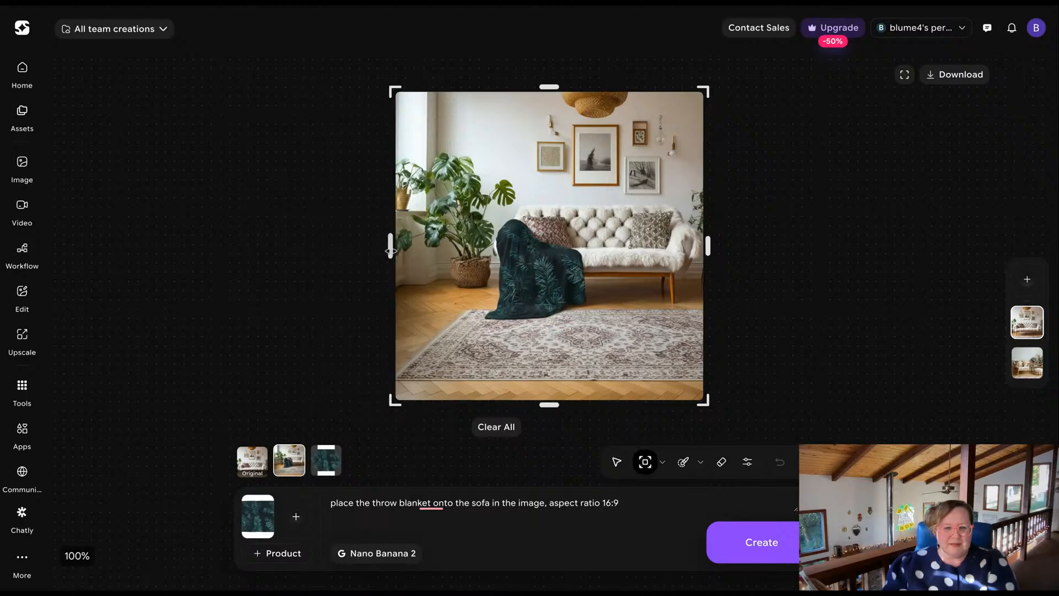
Download the square throw blanket mockup and open the dialog for adding another image to edit.
left_click(966, 75)
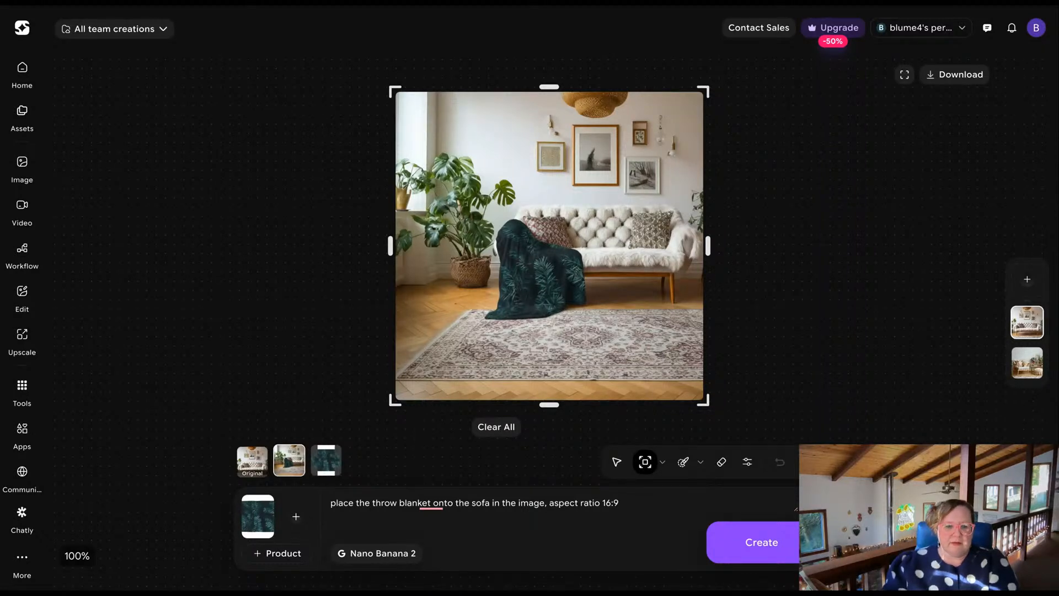
left_click(1030, 283)
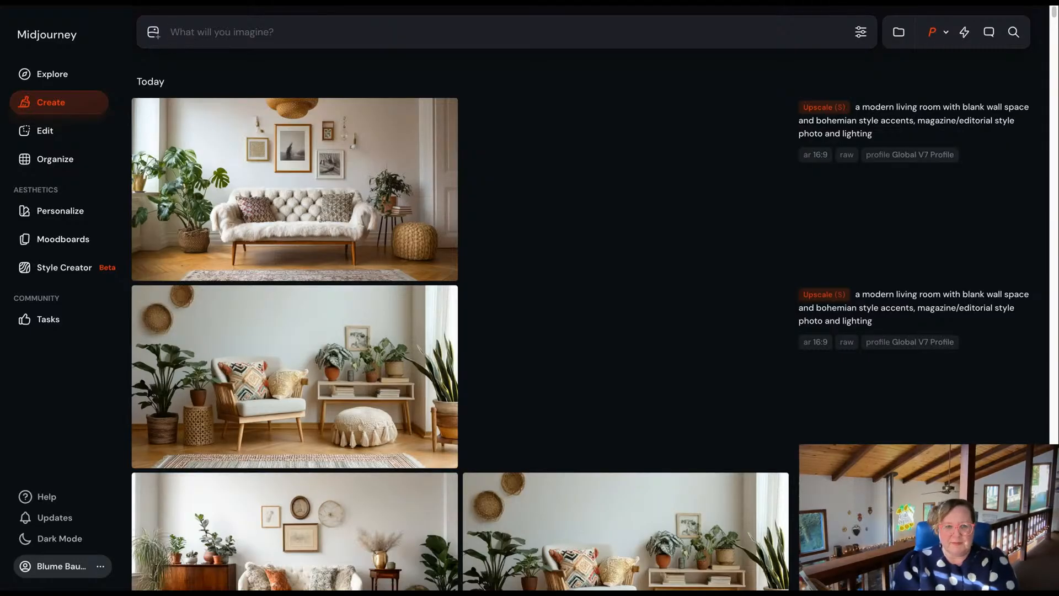
Switch to Midjourney and begin the prompt "a brunette woman wearing a skater-style dress and converse canvas shoes,".
type("a")
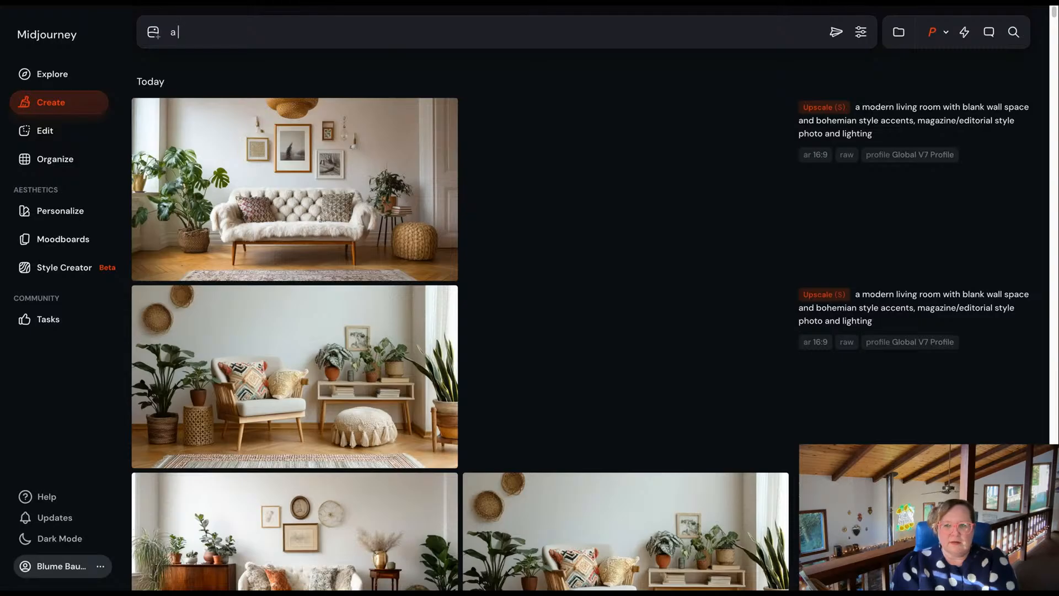
type(" brunette woman wearing a")
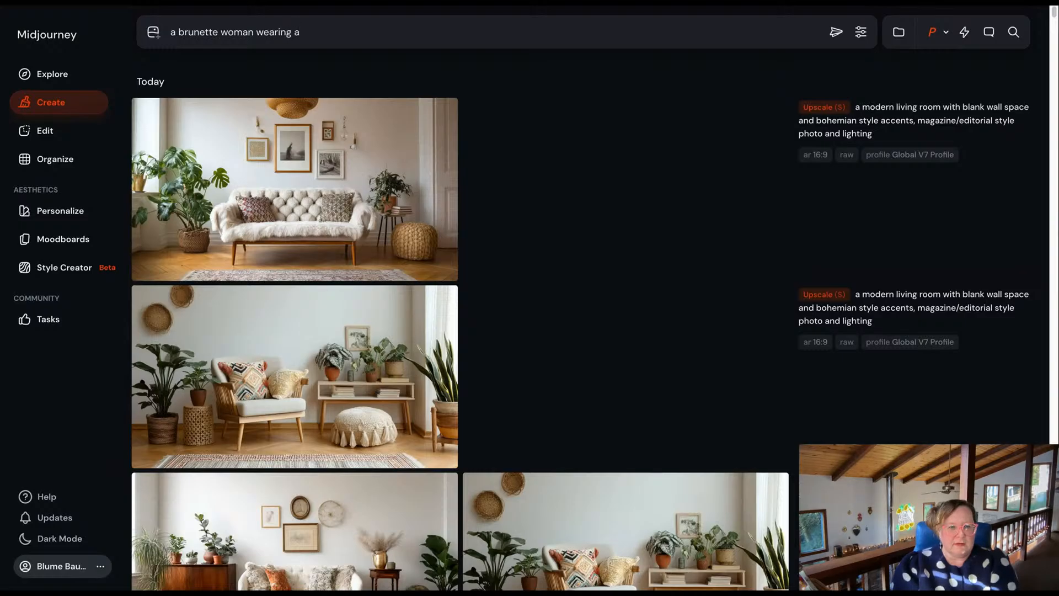
type(" skater-style dress")
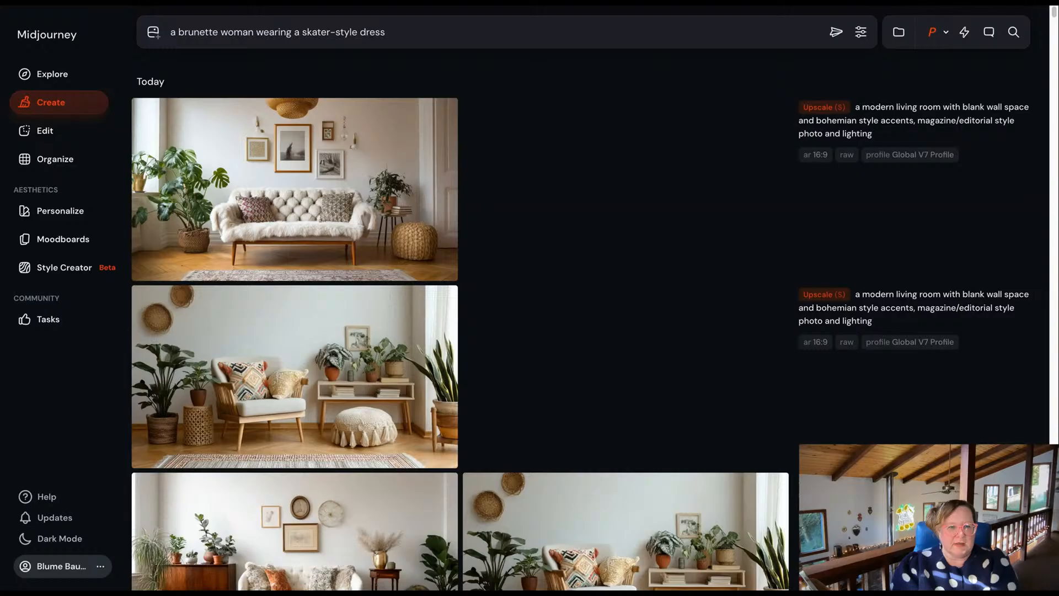
type("and converse ")
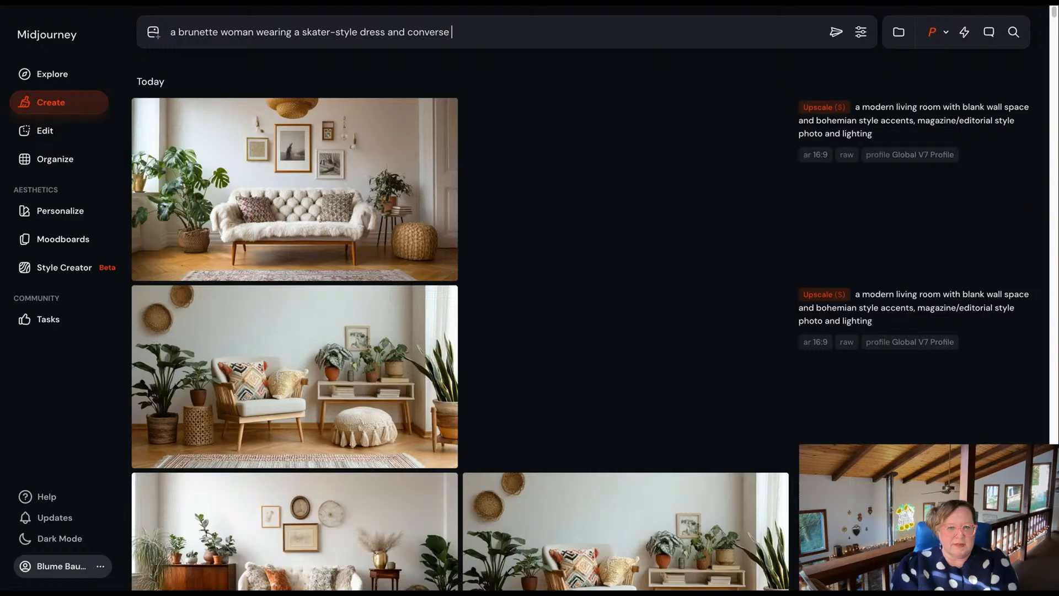
type("tennis shoe")
key("BackSpace")
key("BackSpace")
key("BackSpace")
key("BackSpace")
key("BackSpace")
key("BackSpace")
key("BackSpace")
key("BackSpace")
key("BackSpace")
key("BackSpace")
key("BackSpace")
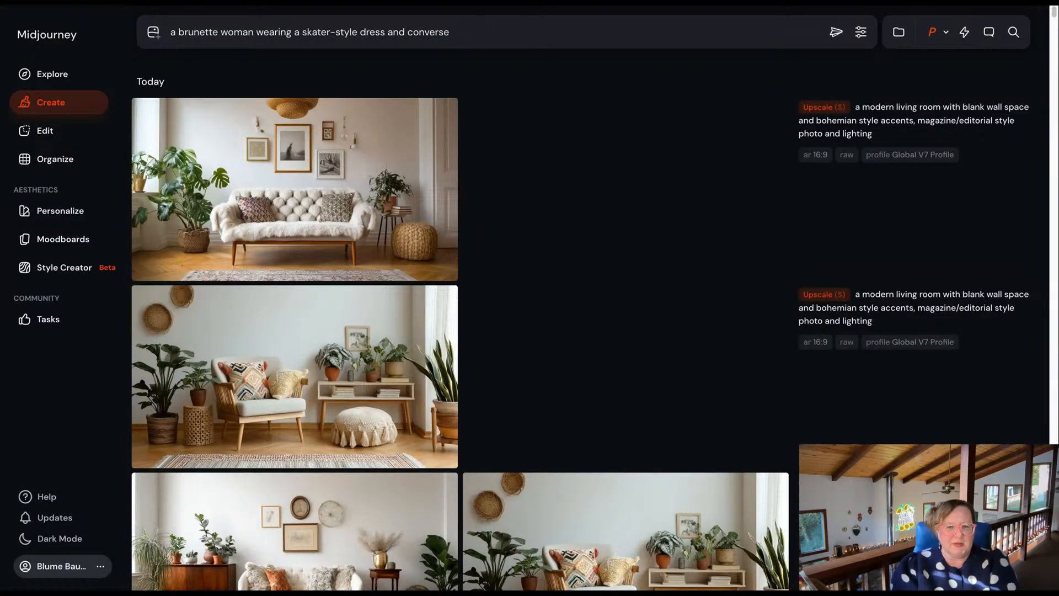
type("canva")
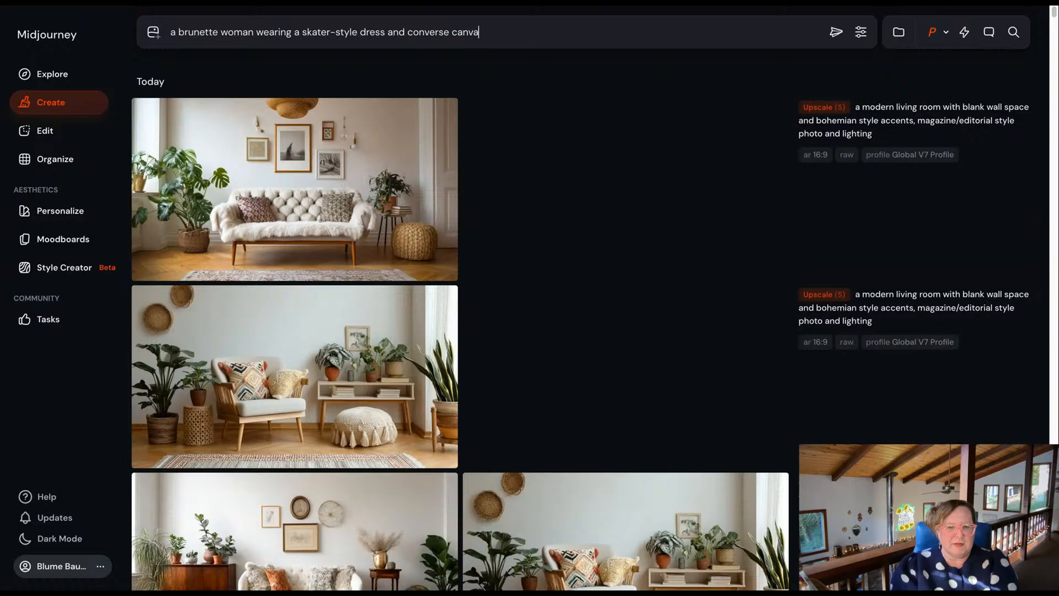
type("s shoes")
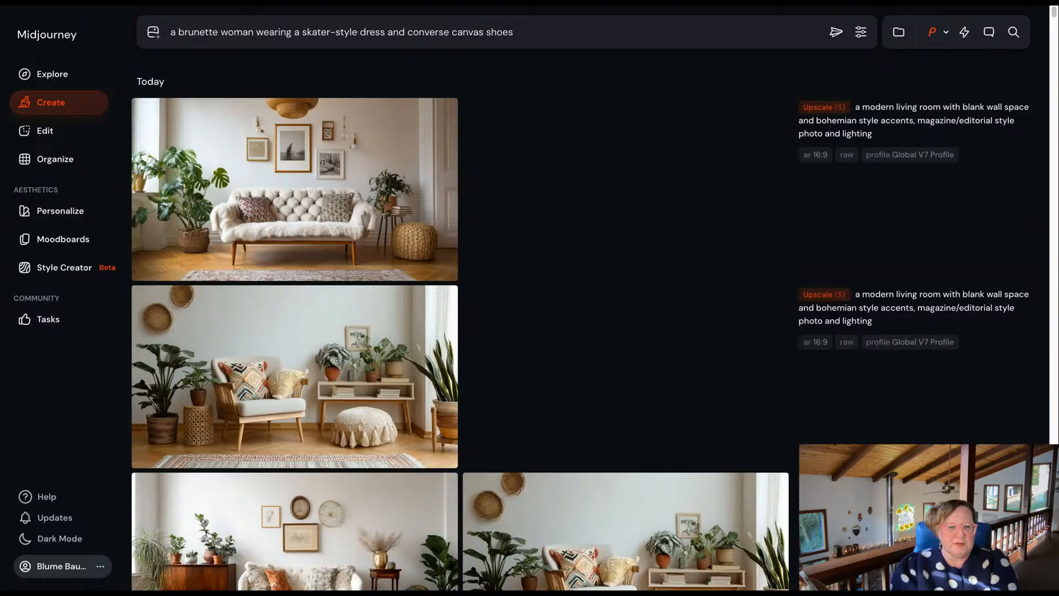
type(", light pink ")
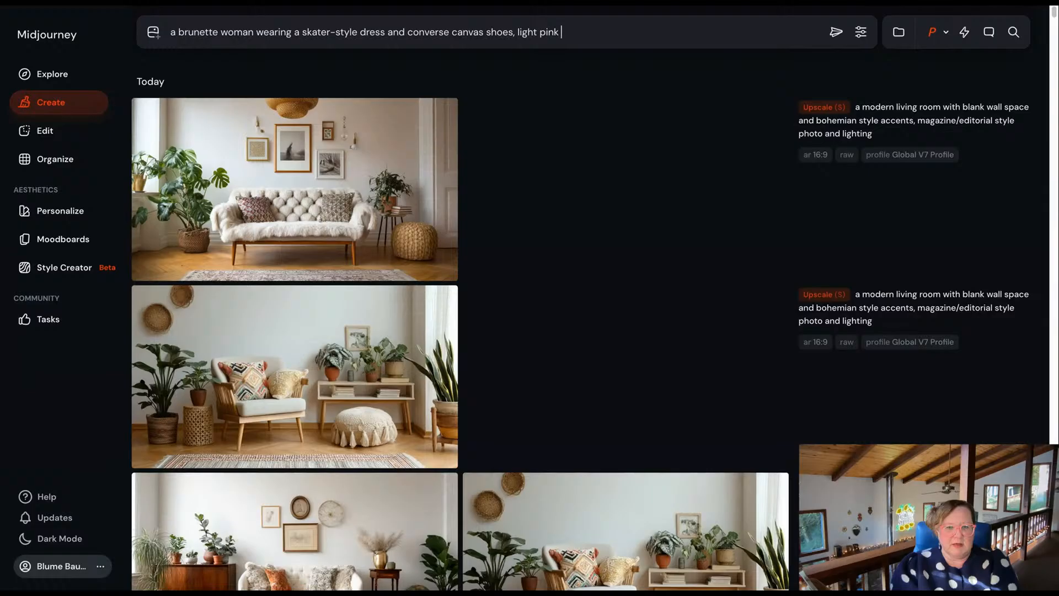
type("background, magazin")
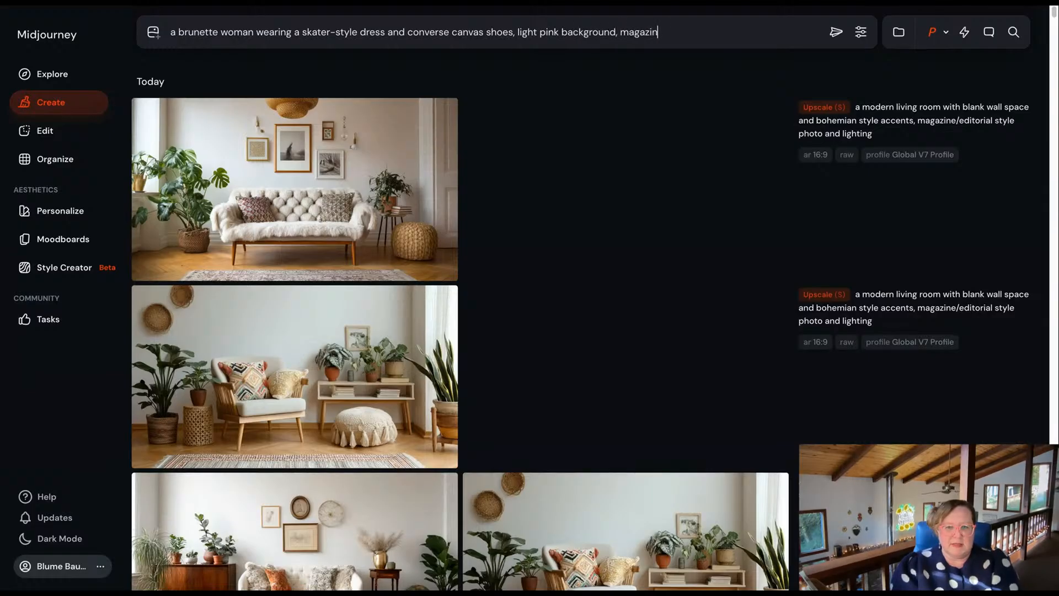
type("e/editorial style photo --ar")
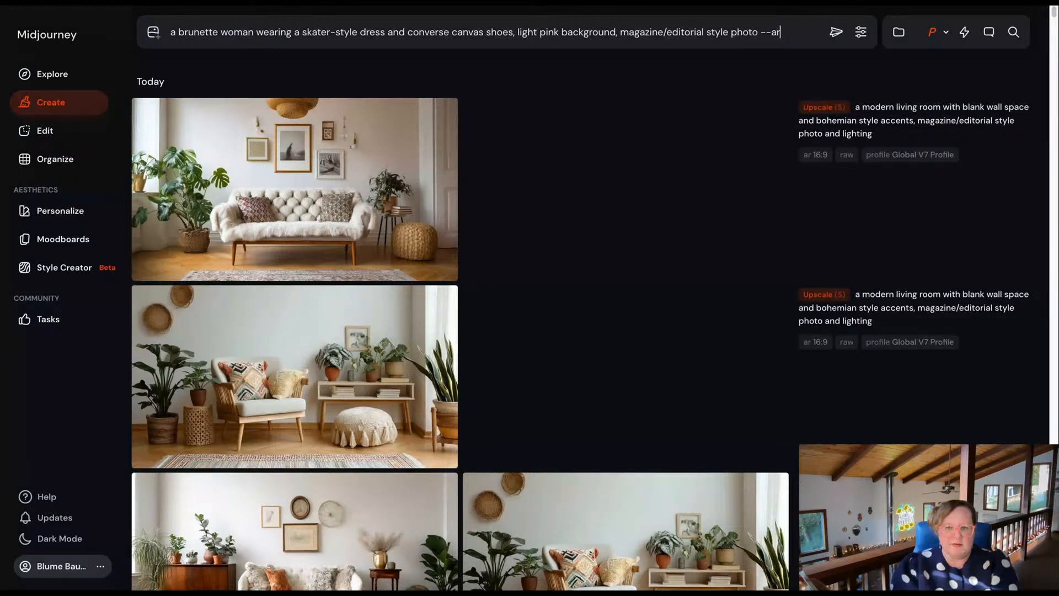
type(" 9:16 --p")
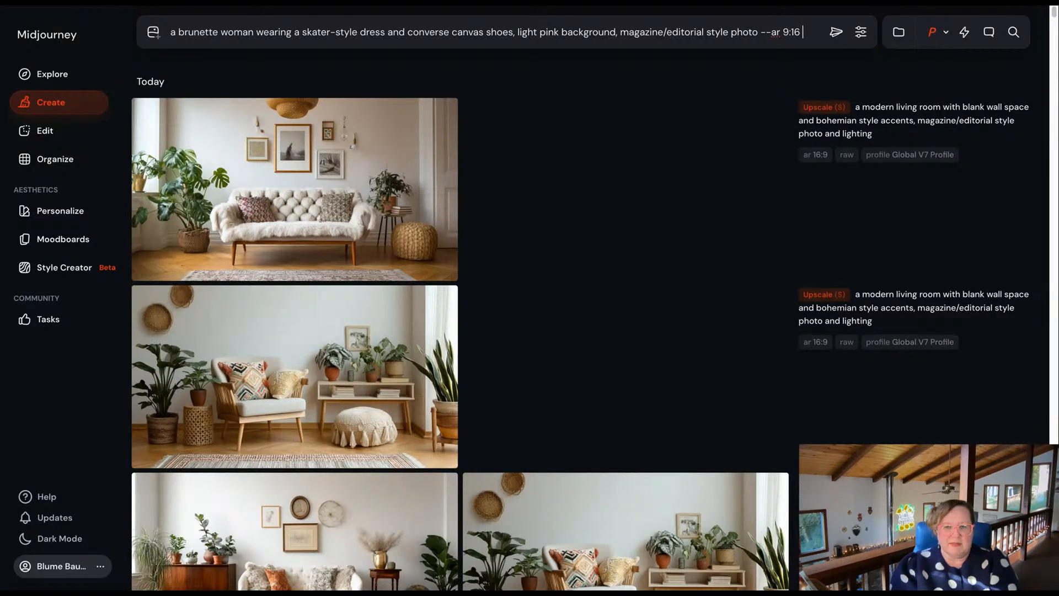
Complete the prompt with "light pink background, magazine/editorial style photo --ar 9:16 --p" and generate the images.
key("Return")
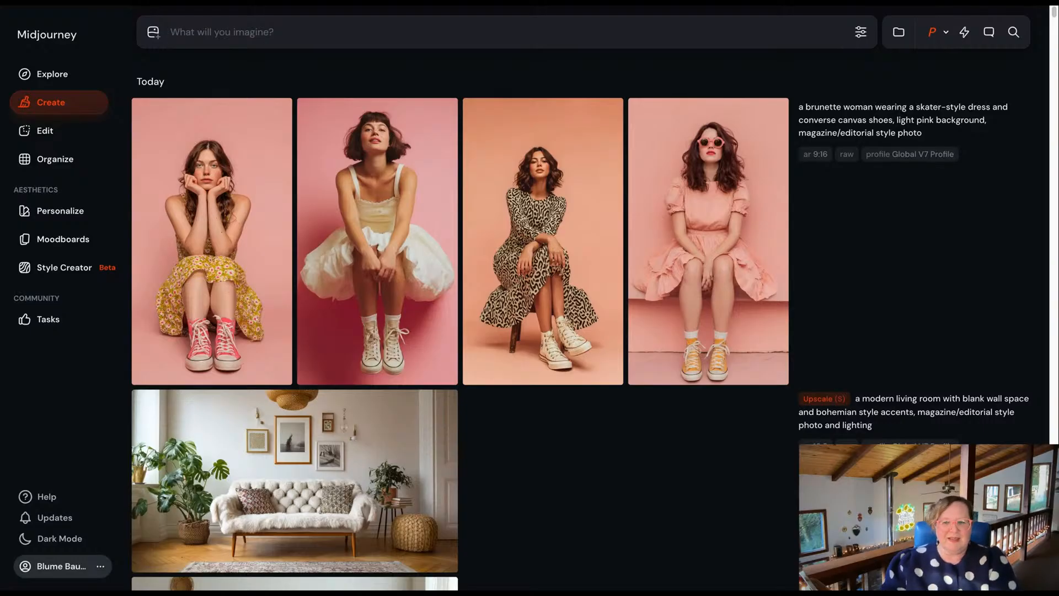
Compare the four generated portraits and upscale the woman in pink sunglasses and a pink dress with the Subtle option.
left_click(724, 236)
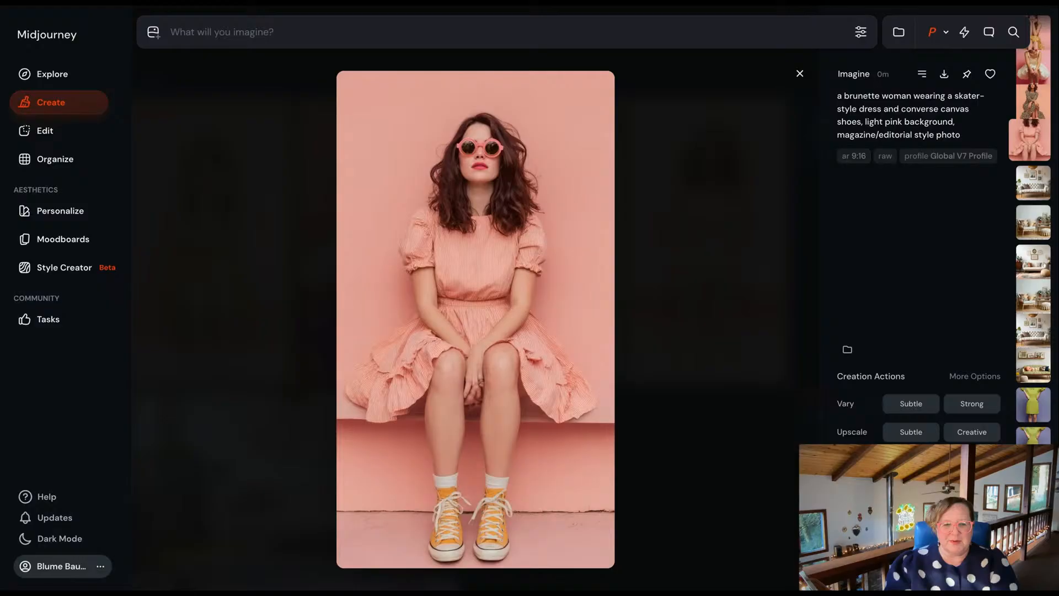
key("Left")
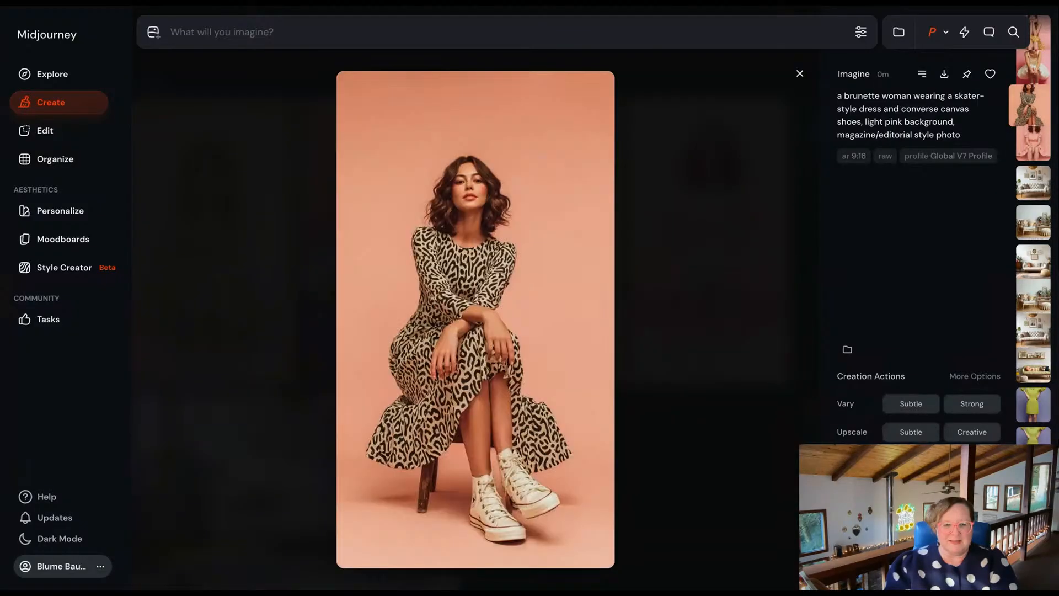
key("Left")
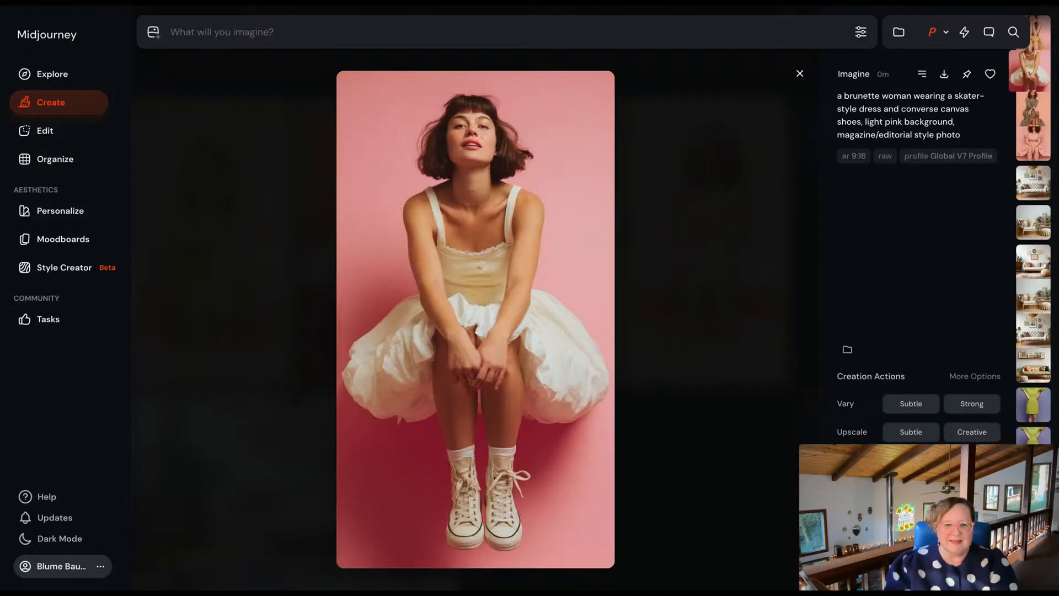
key("Left")
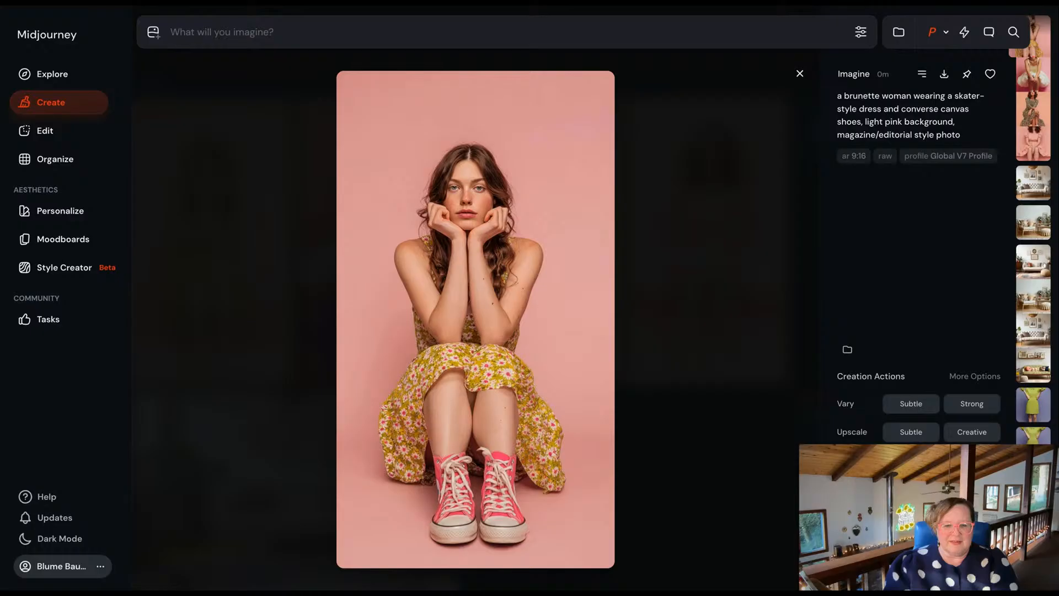
key("Right")
key("Right")
key("Right")
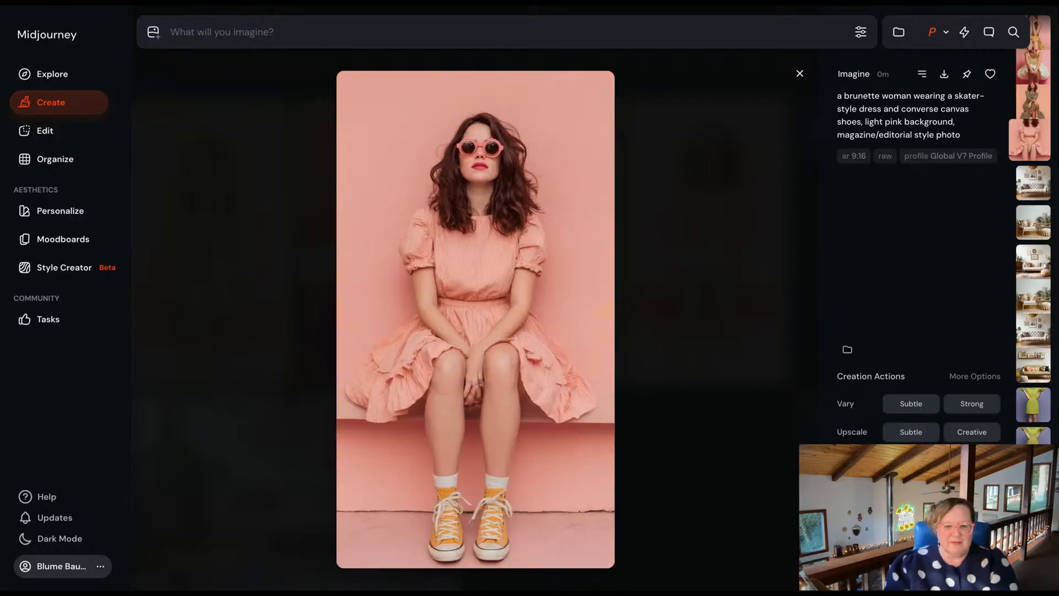
left_click(910, 432)
left_click(800, 74)
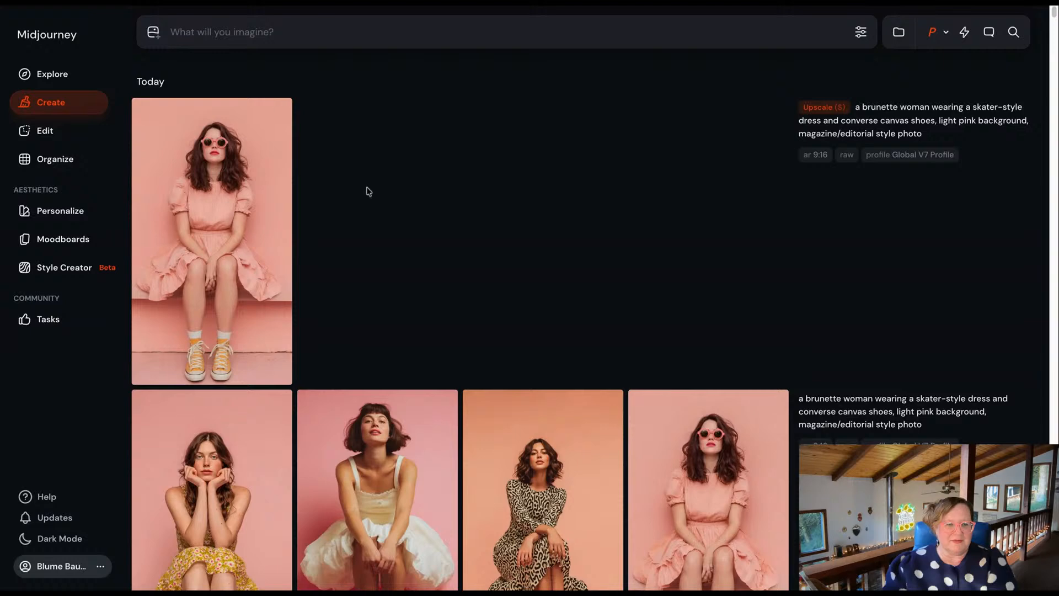
View the upscaled pink-dress portrait at full size, and upload it to the inpainting editor as a new image to edit.
left_click(218, 240)
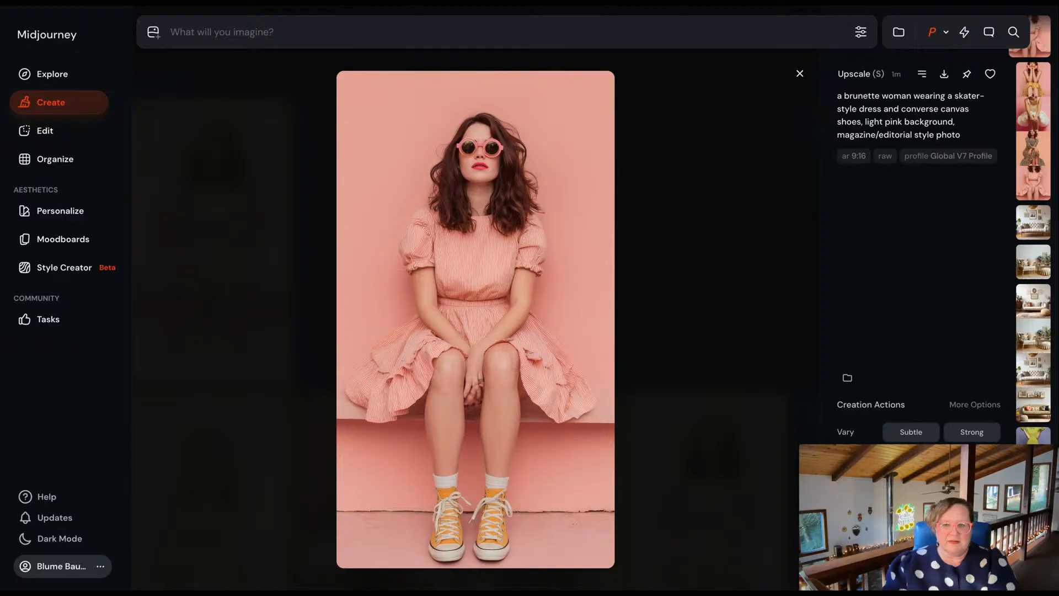
left_click(800, 74)
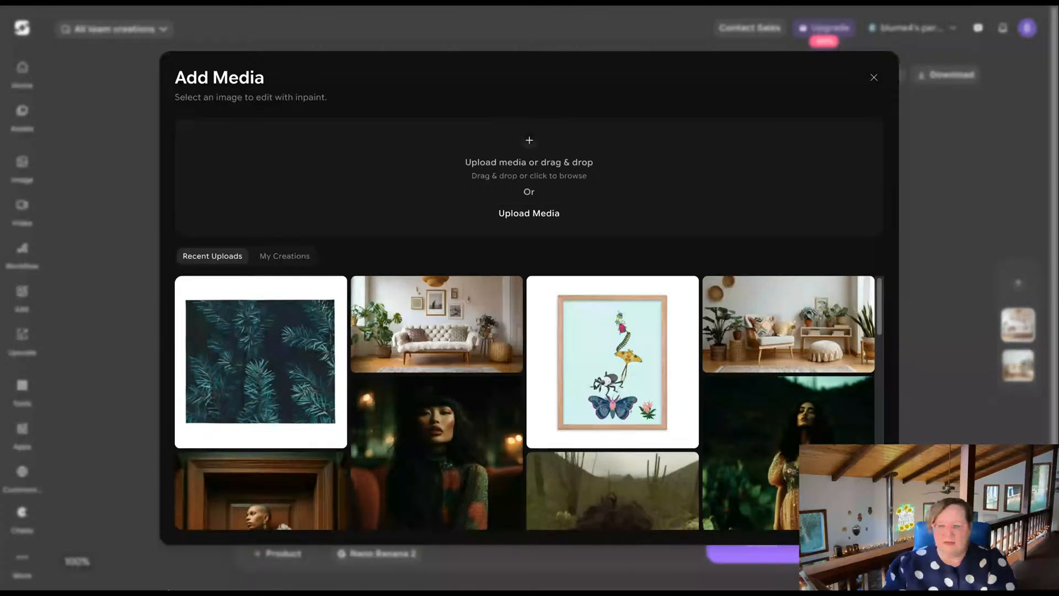
left_click_drag(168, 590, 529, 178)
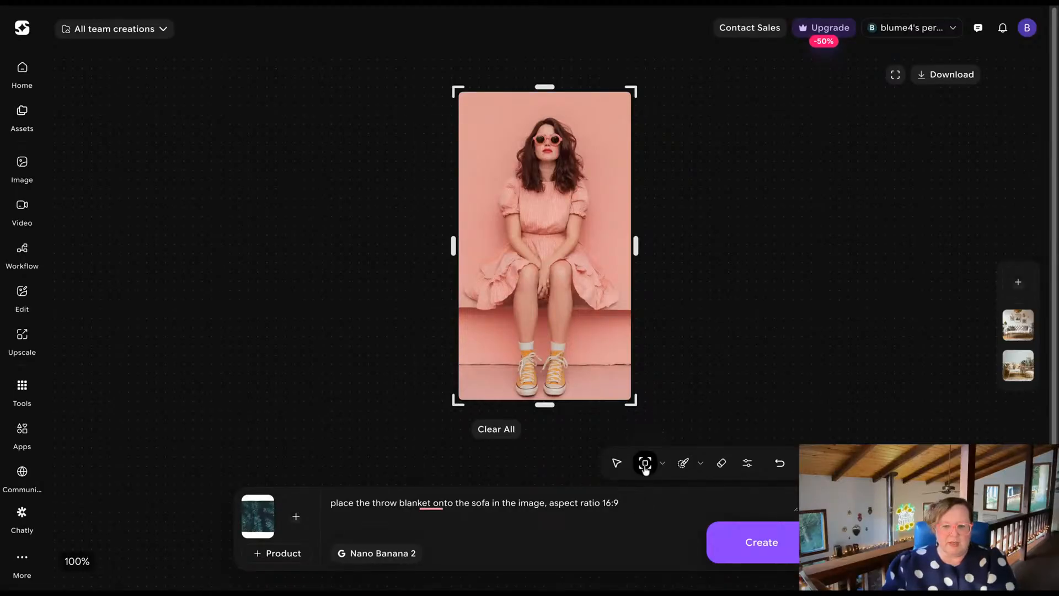
left_click(662, 468)
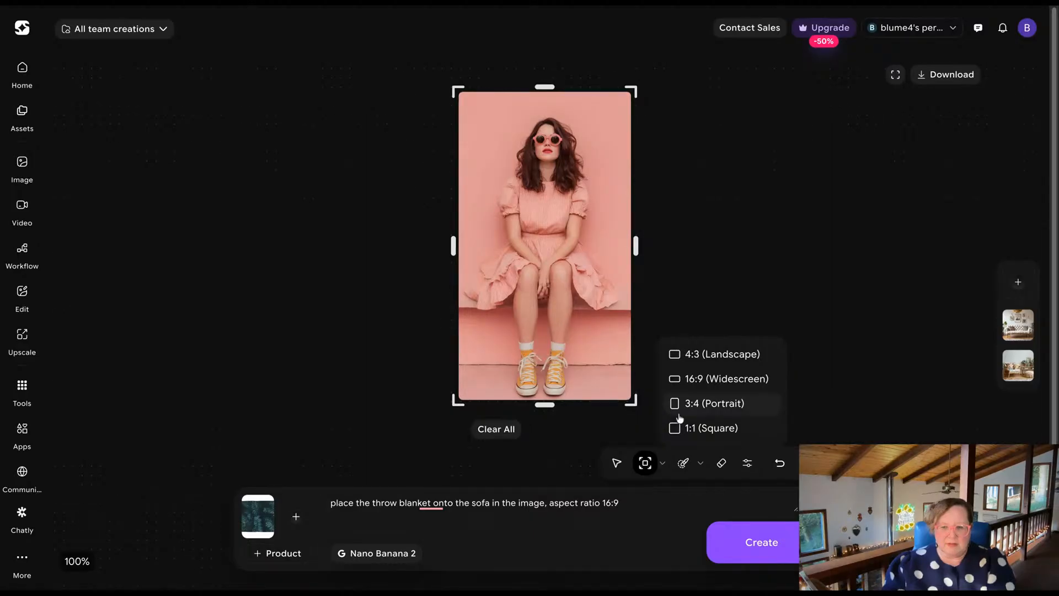
left_click(663, 465)
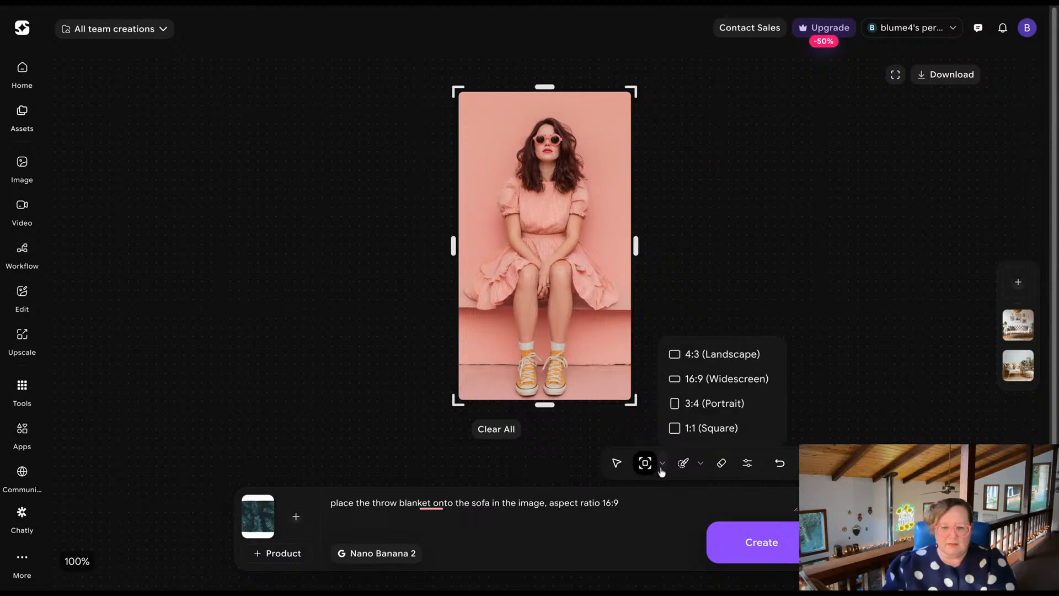
left_click(661, 468)
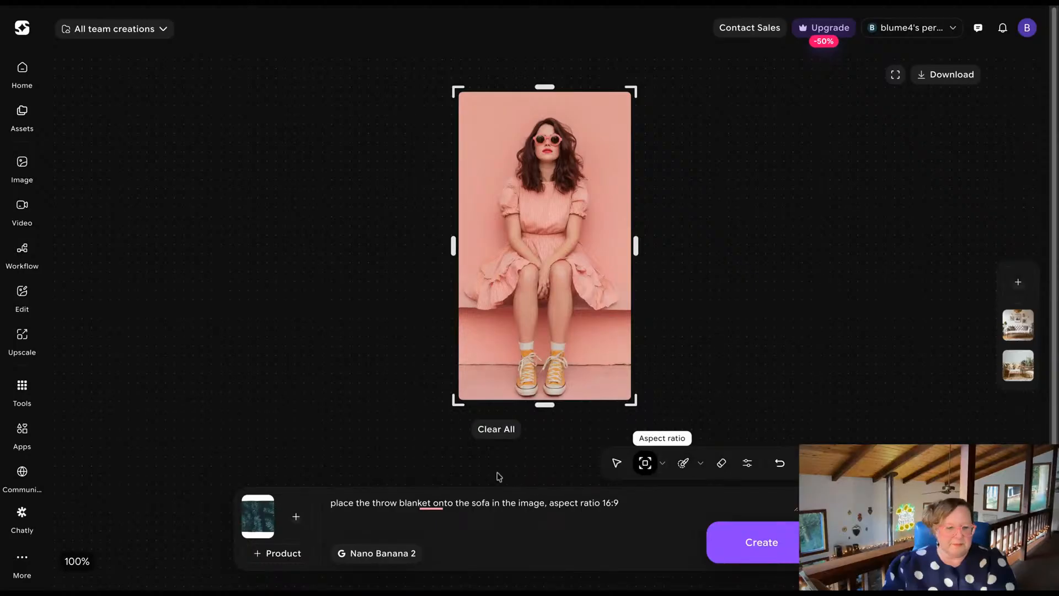
Replace the dark green throw reference image with the sleeveless multicoloured patterned dress image.
left_click(253, 499)
left_click(277, 516)
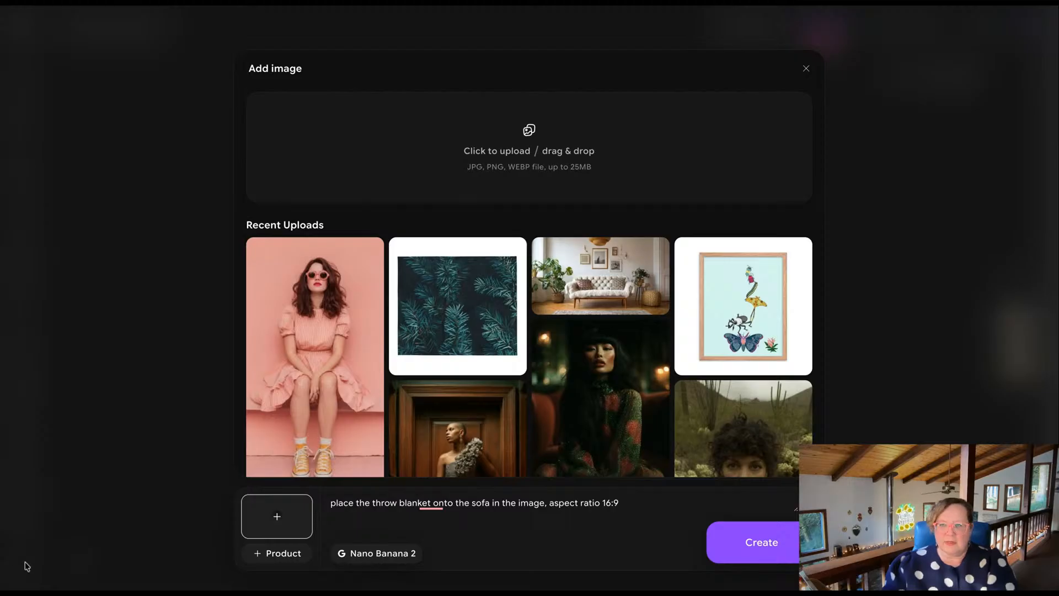
left_click(248, 322)
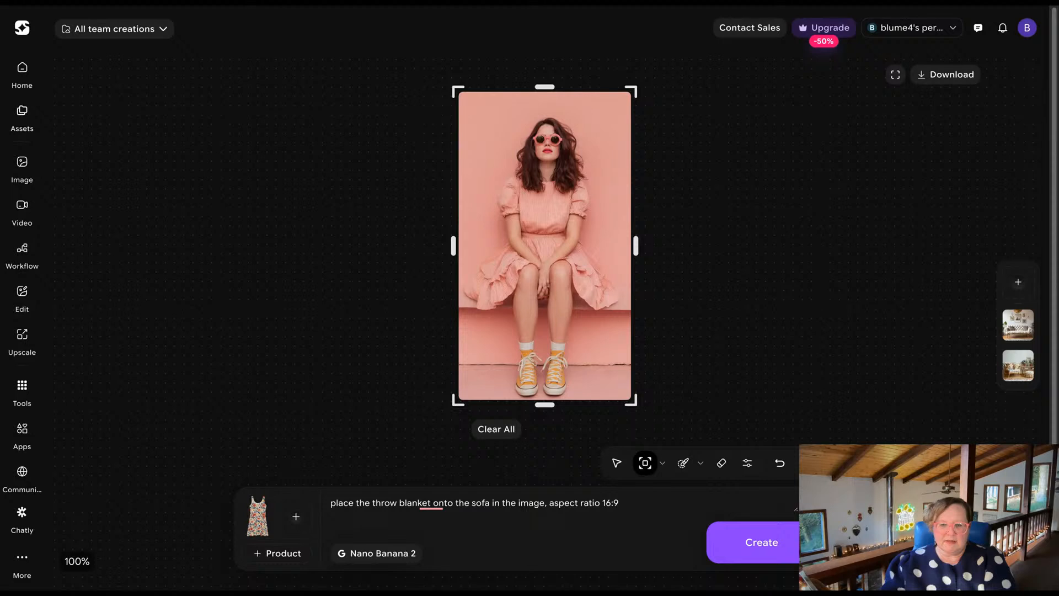
Replace the prompt with "put the dress from the product onto the model in the image, change the dress to the new product dress".
triple_click(580, 501)
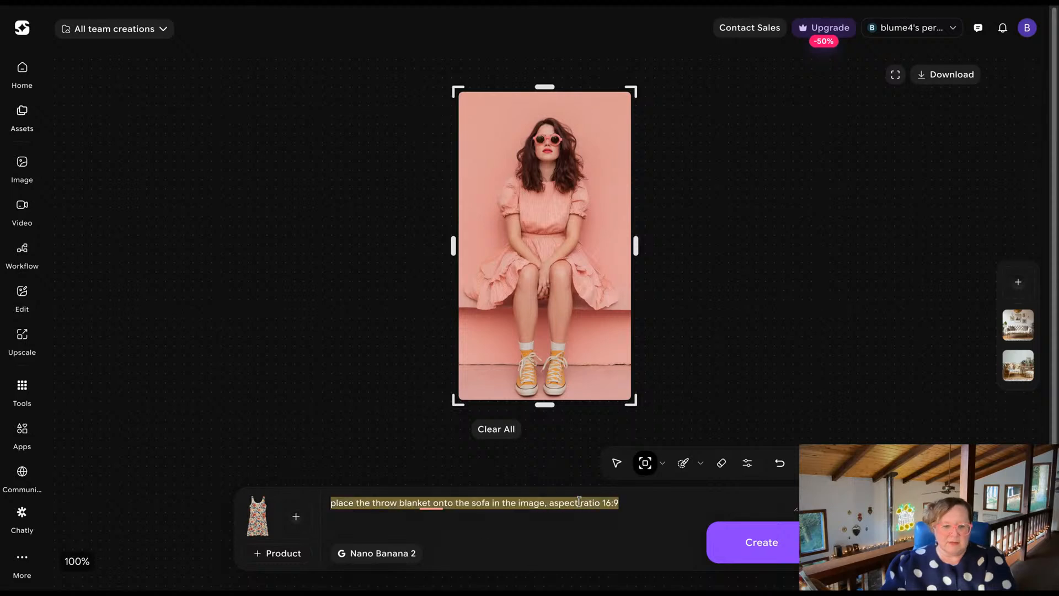
key("BackSpace")
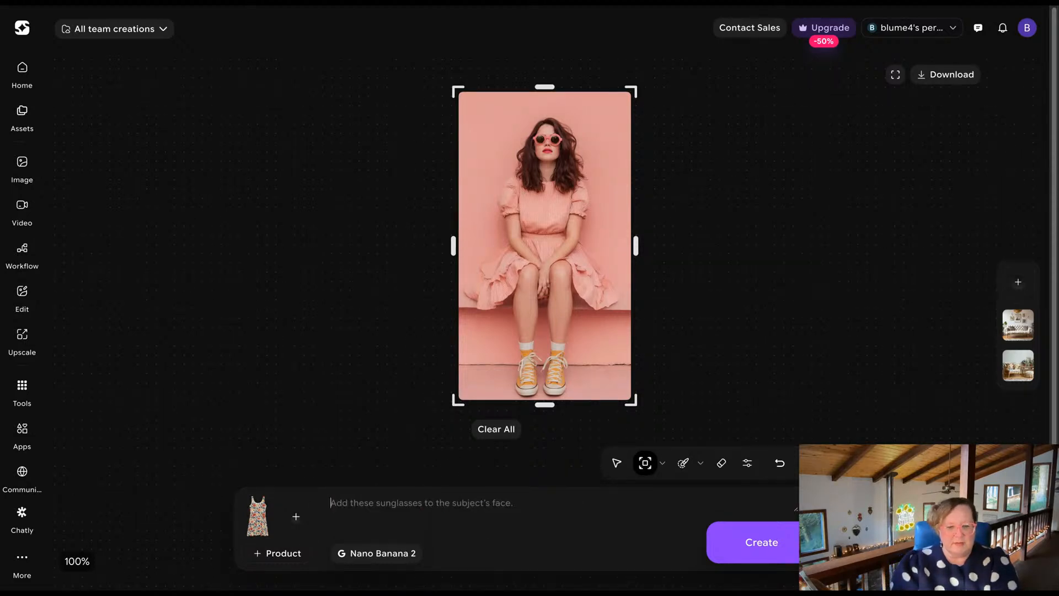
type("put")
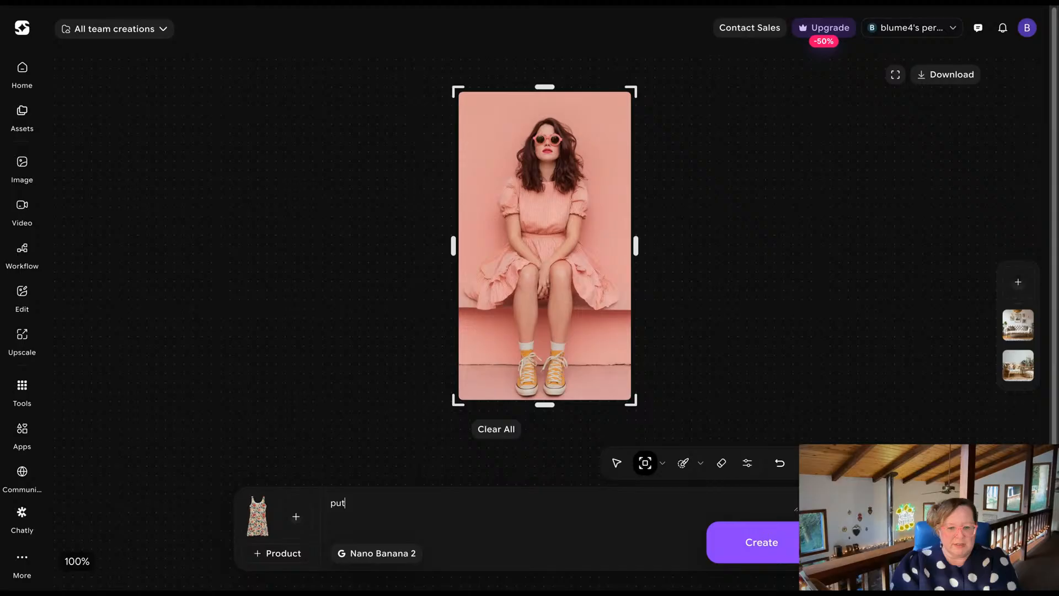
type(" the dress")
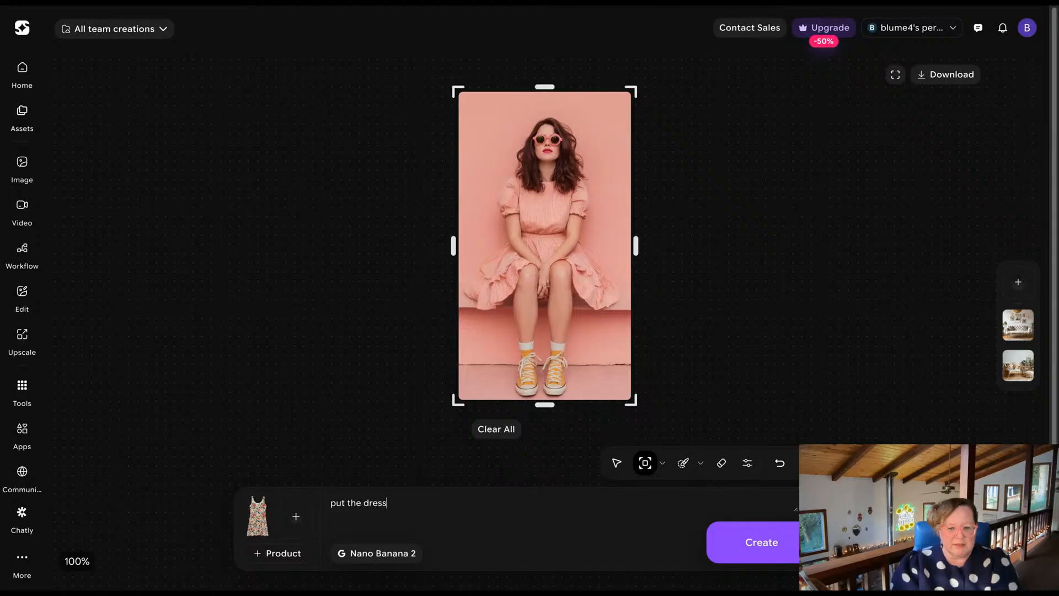
type(" from the pr")
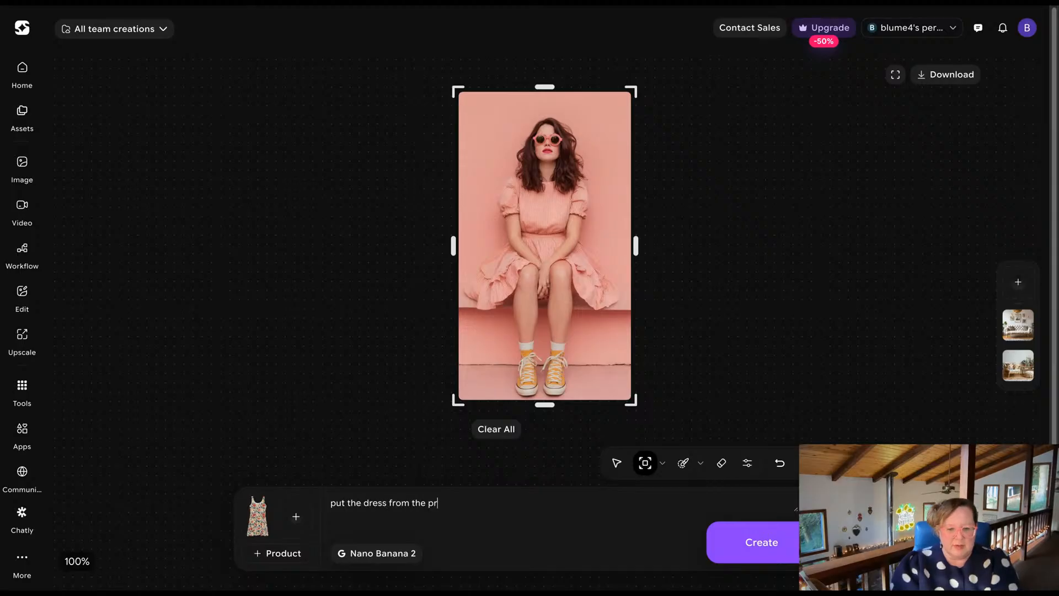
type("oduct onto the model in the image")
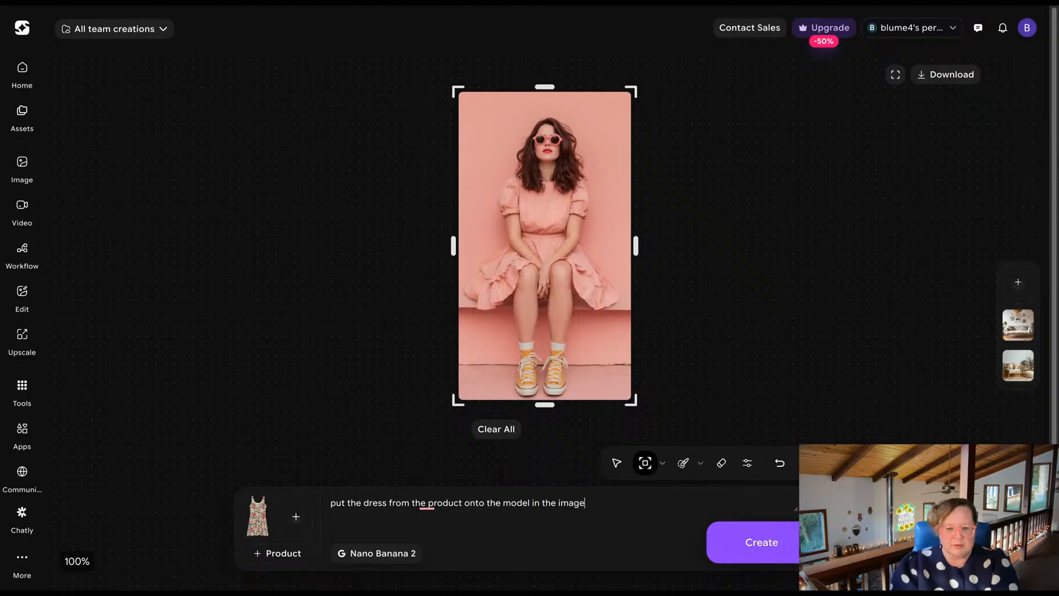
type(", change the dress to the new product dress")
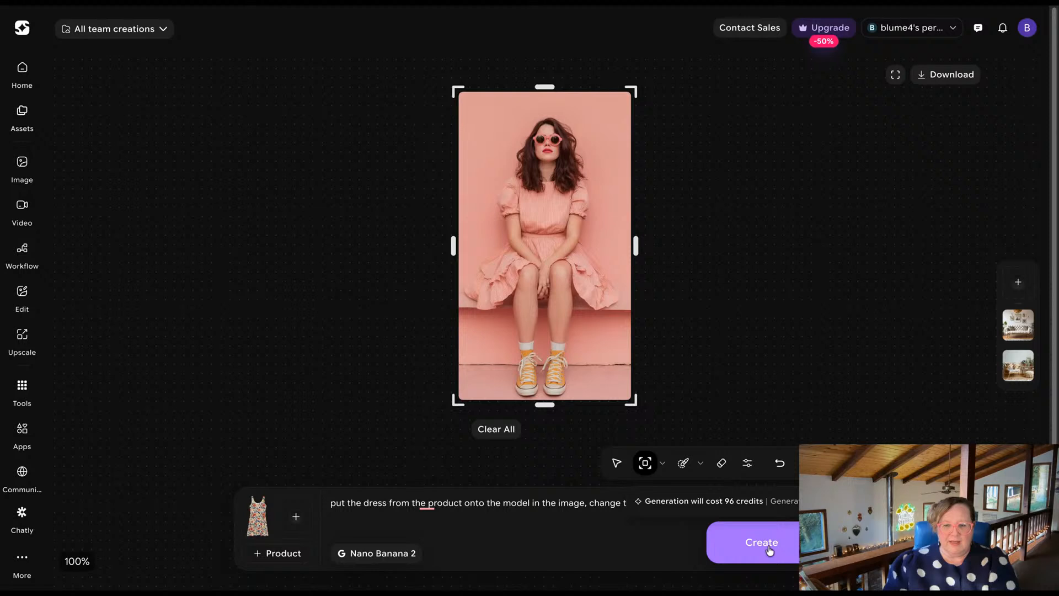
Brush a mask over the model's entire pink dress, covering the puffed sleeves, bodice and both sides of the ruffled skirt.
left_click(685, 463)
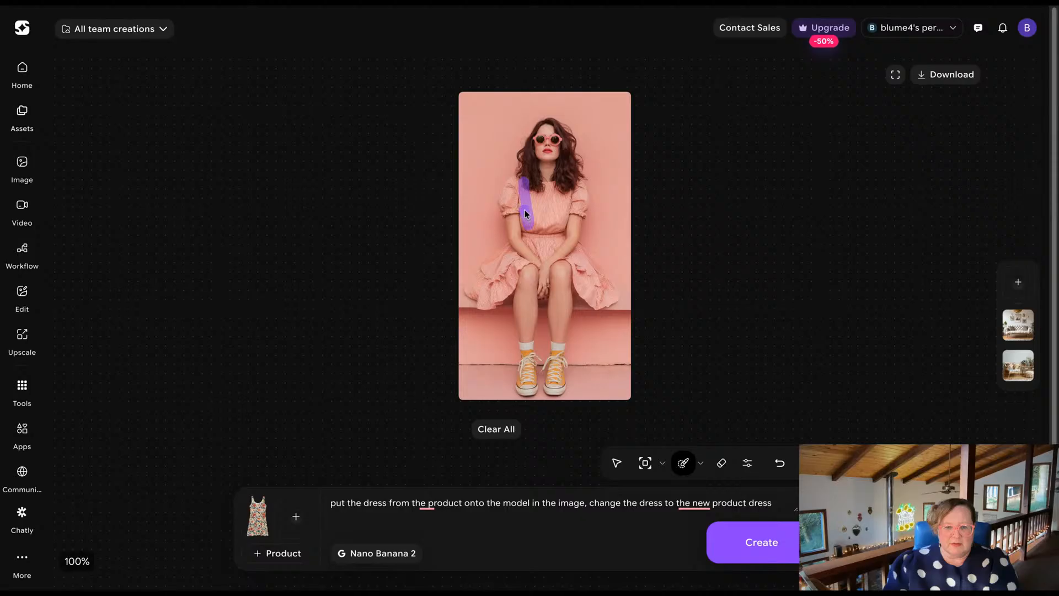
mouse_move(519, 187)
left_mouse_down()
mouse_move(505, 187)
mouse_move(504, 214)
mouse_move(517, 203)
left_mouse_up()
left_click_drag(525, 185, 544, 187)
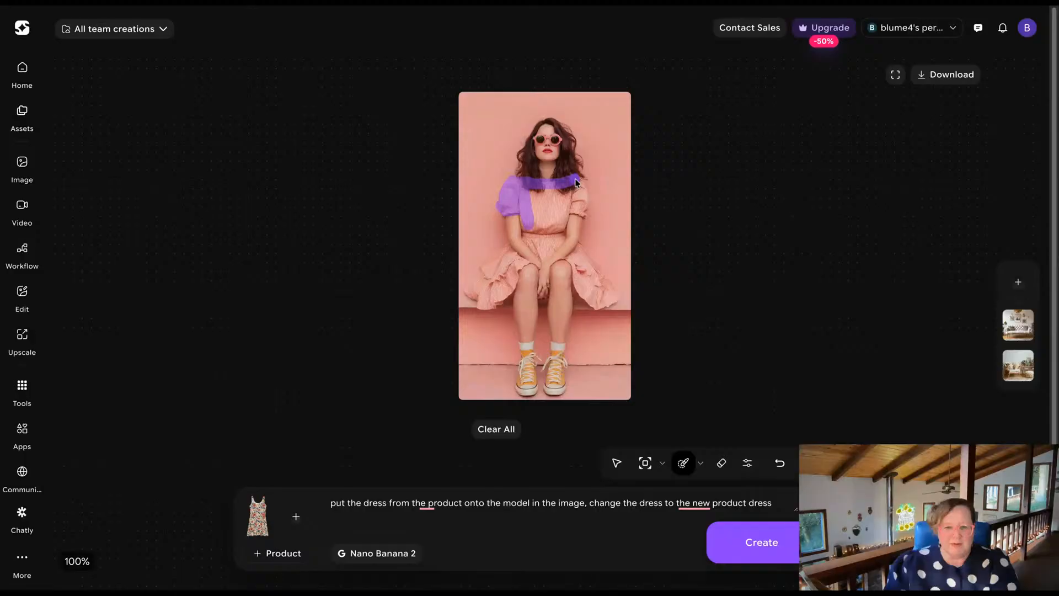
left_click_drag(578, 187, 581, 210)
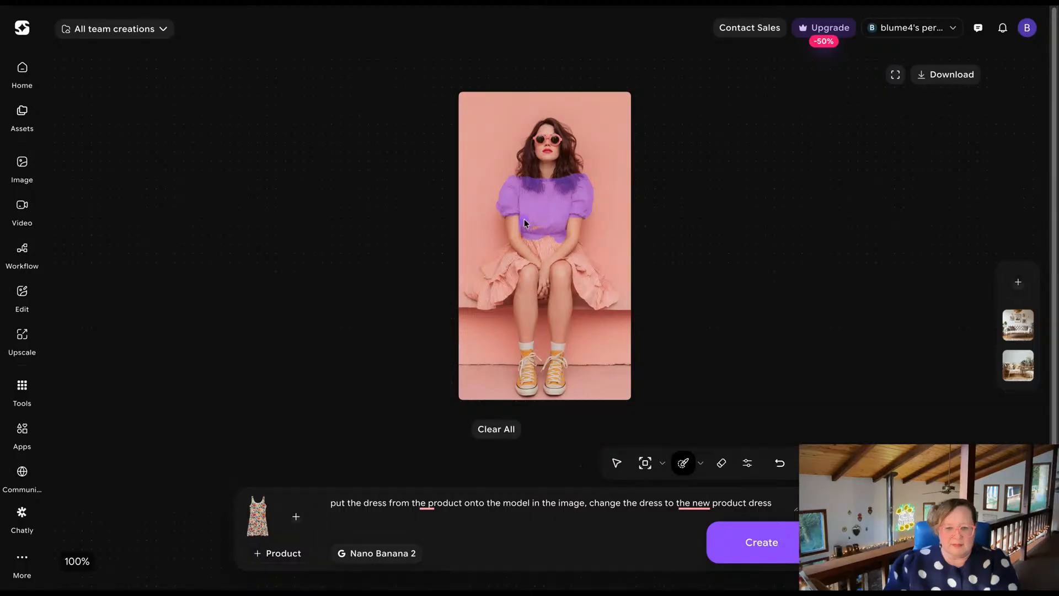
mouse_move(528, 242)
left_mouse_down()
mouse_move(565, 239)
mouse_move(532, 228)
mouse_move(550, 242)
mouse_move(508, 267)
mouse_move(505, 249)
mouse_move(469, 299)
mouse_move(482, 308)
mouse_move(510, 296)
left_mouse_up()
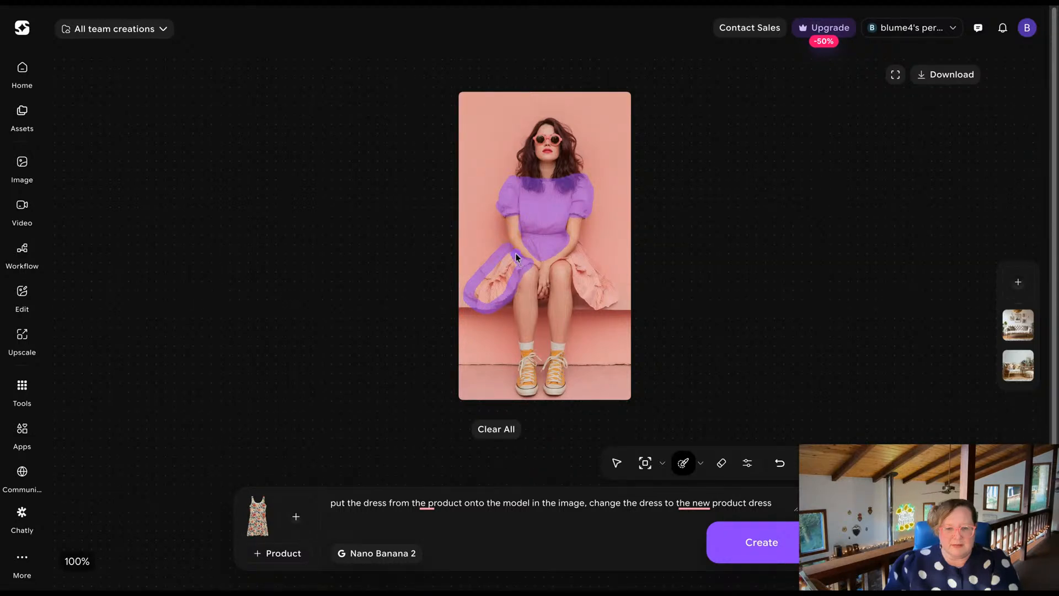
mouse_move(502, 259)
left_mouse_down()
mouse_move(477, 295)
mouse_move(487, 305)
mouse_move(520, 277)
mouse_move(516, 263)
mouse_move(484, 299)
mouse_move(511, 262)
left_mouse_up()
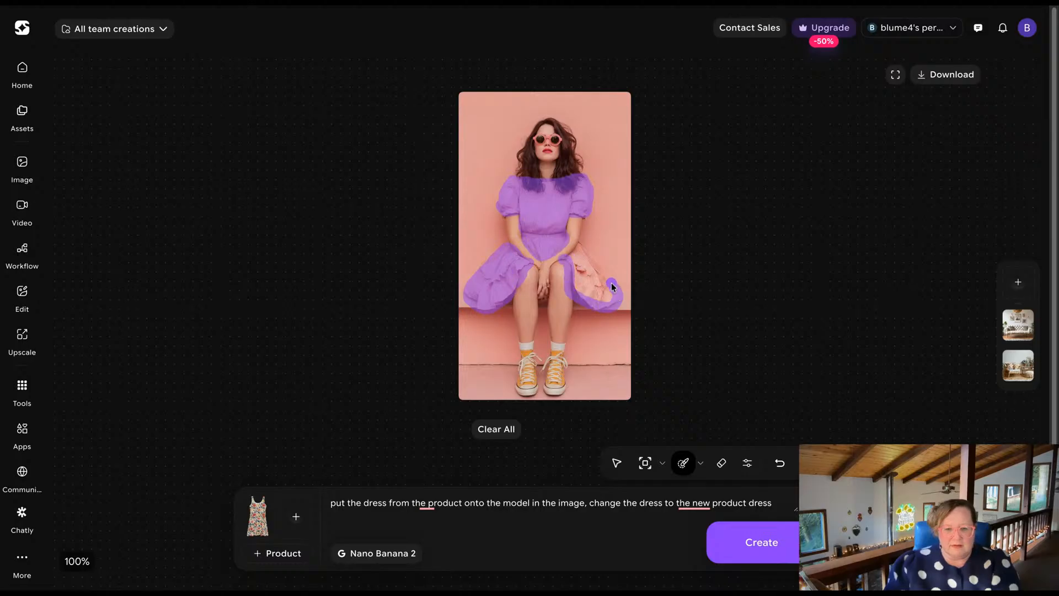
mouse_move(575, 271)
left_mouse_down()
mouse_move(584, 295)
mouse_move(610, 301)
mouse_move(582, 266)
mouse_move(611, 299)
left_mouse_up()
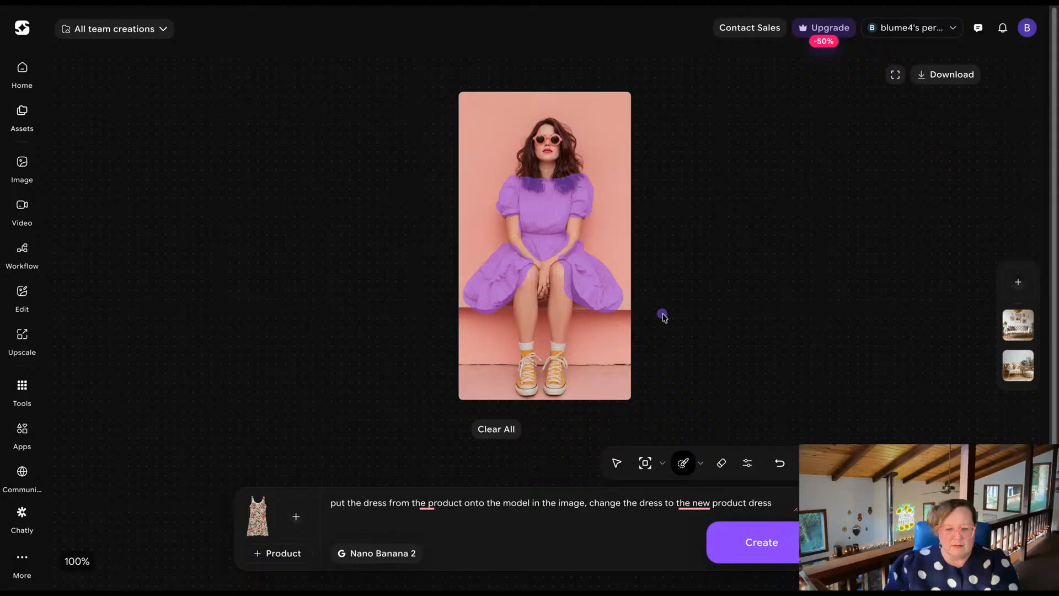
Generate the dress replacement and compare the result with the original portrait, ending on the generated version.
left_click(790, 544)
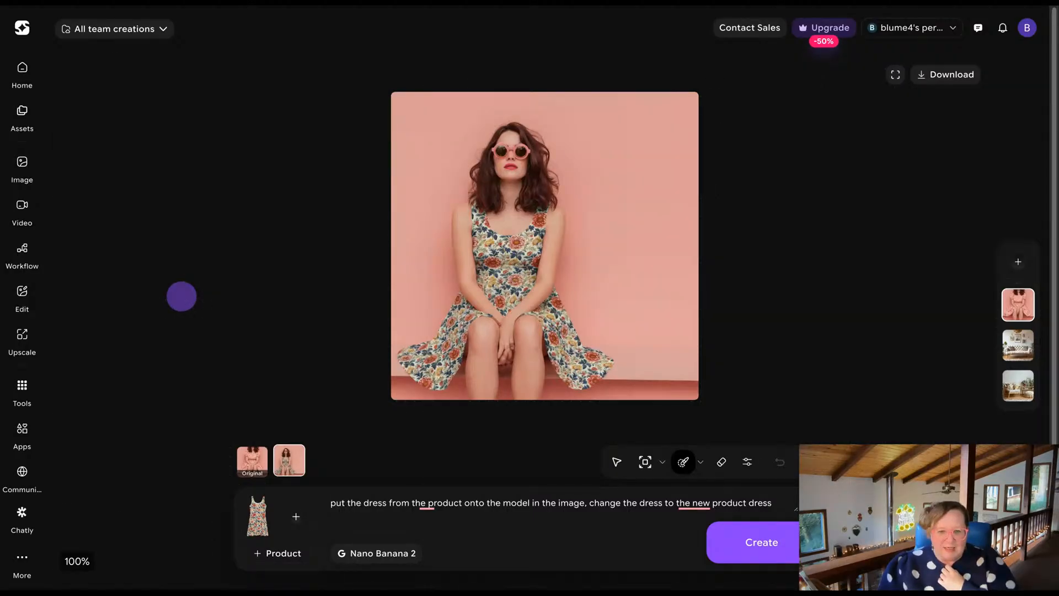
left_click(247, 458)
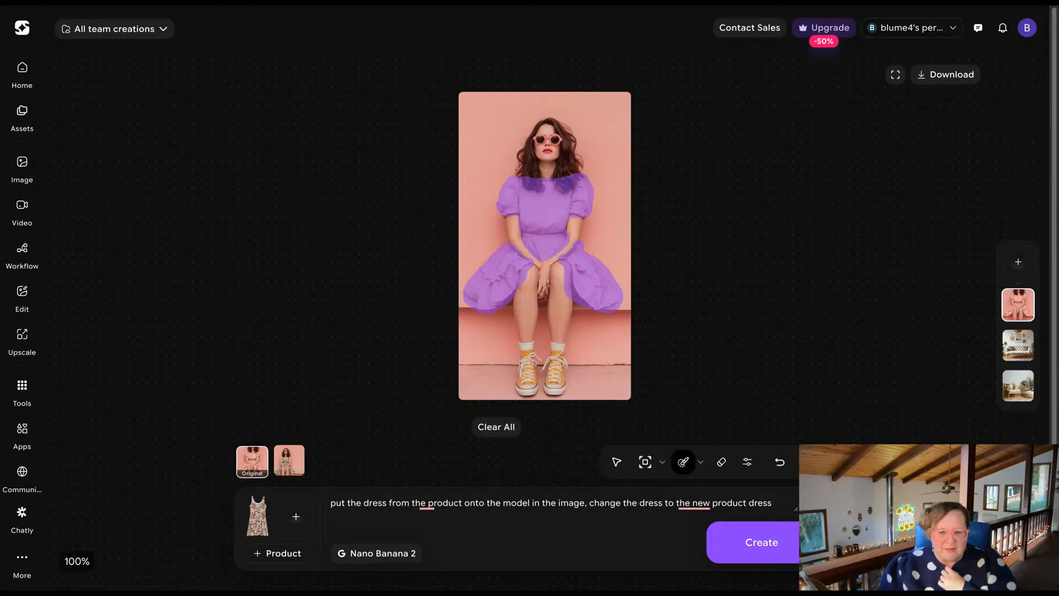
left_click(287, 465)
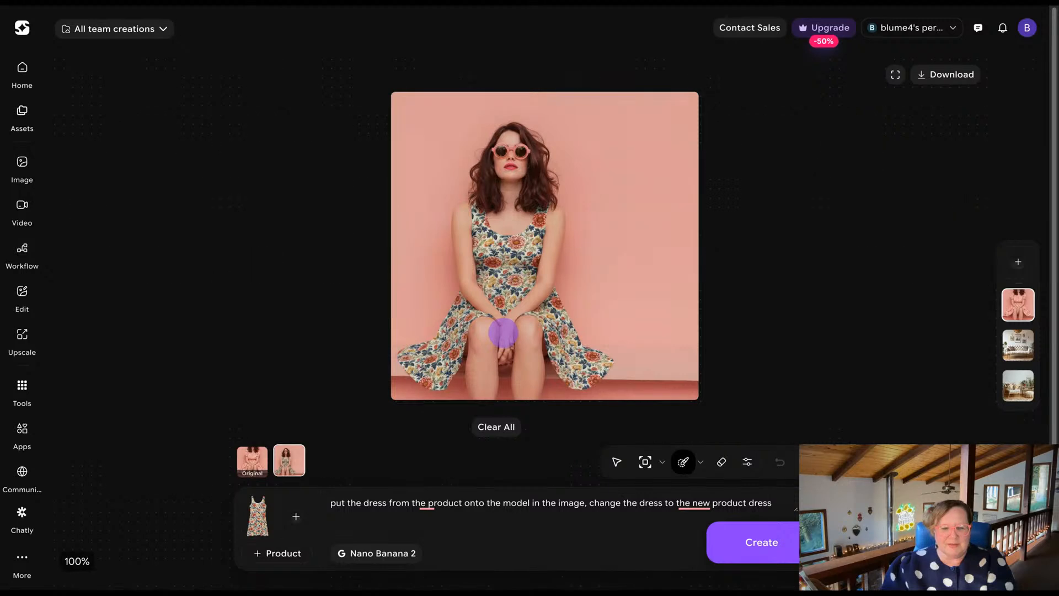
Regenerate the model's brush-masked hands with the prompt "fix the hands" and download the corrected image.
left_click_drag(503, 333, 502, 362)
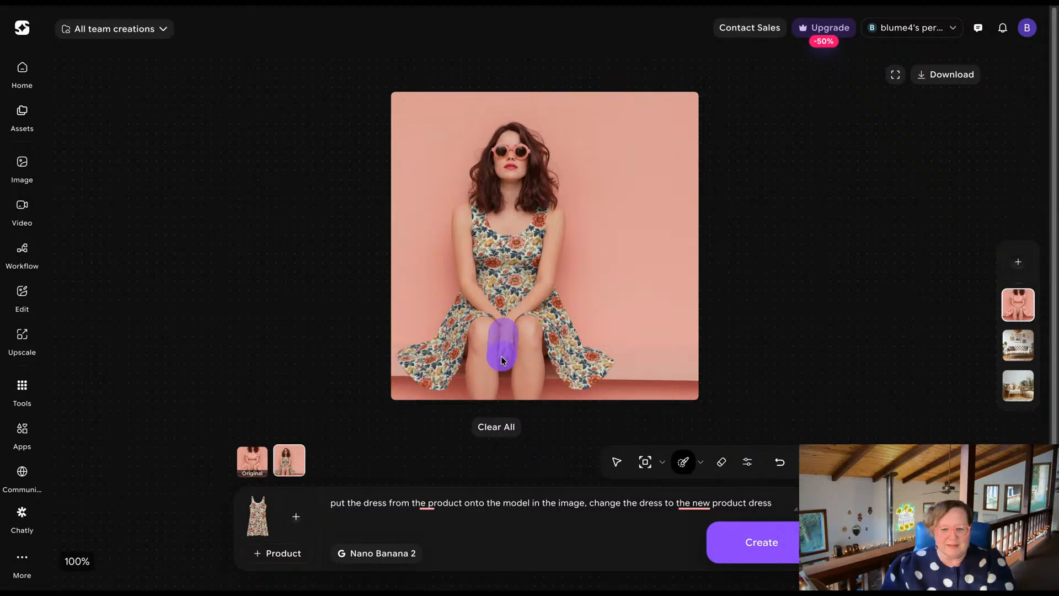
triple_click(498, 503)
type("fix the hands")
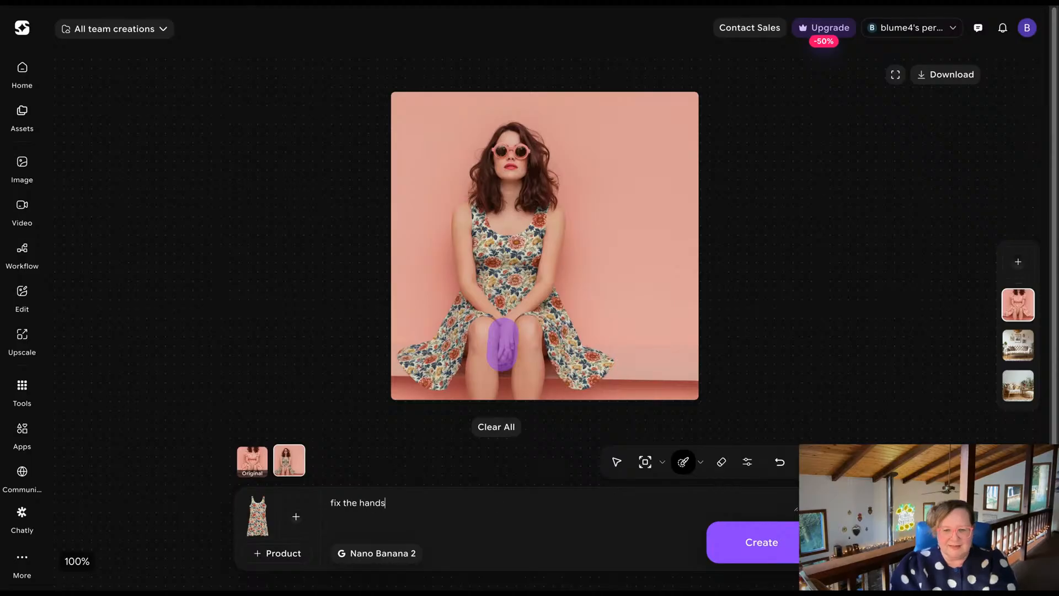
left_click(718, 546)
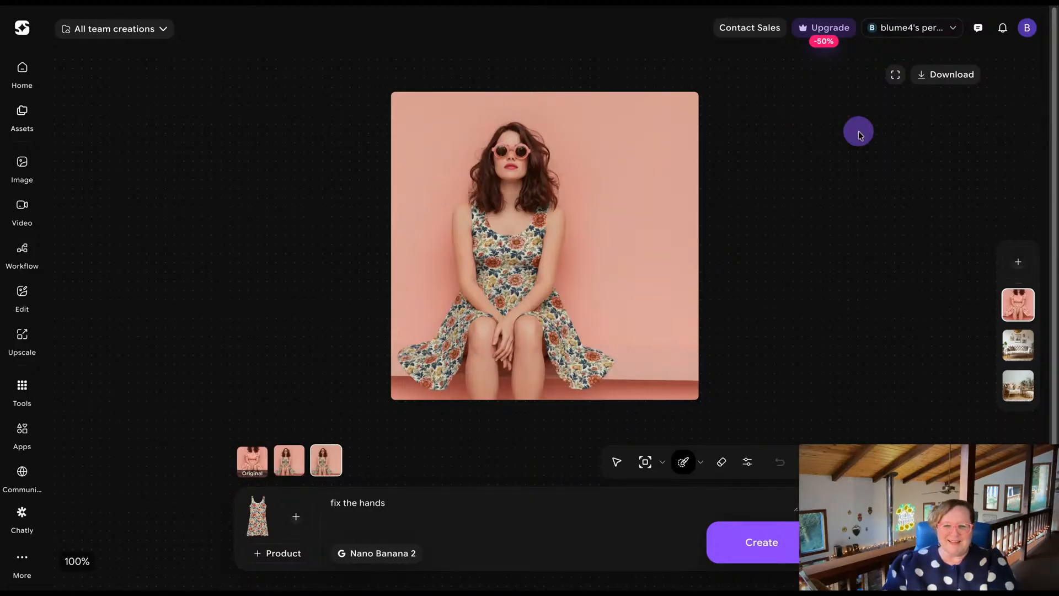
left_click(925, 78)
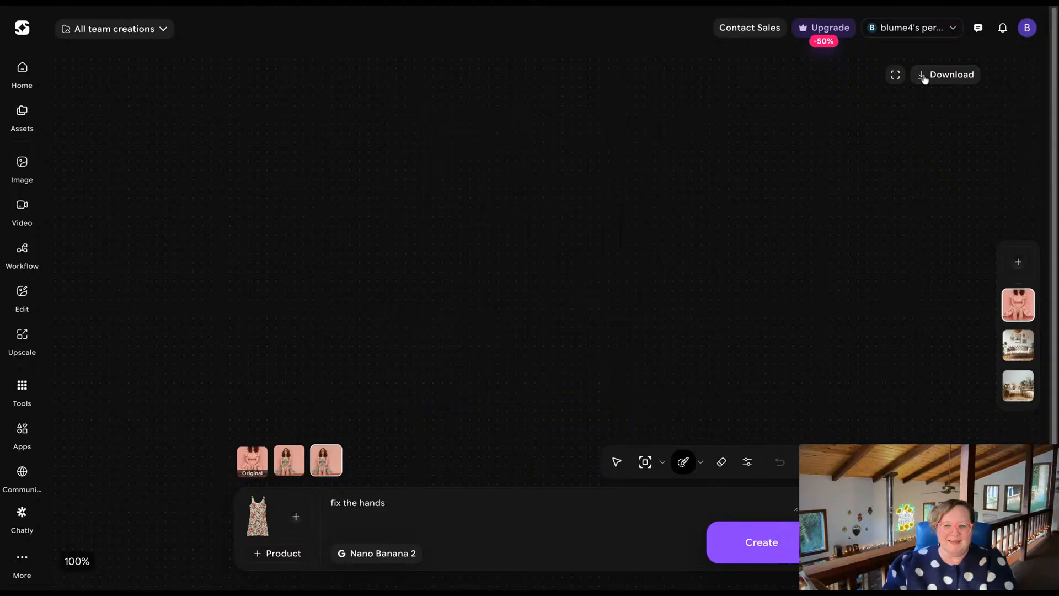
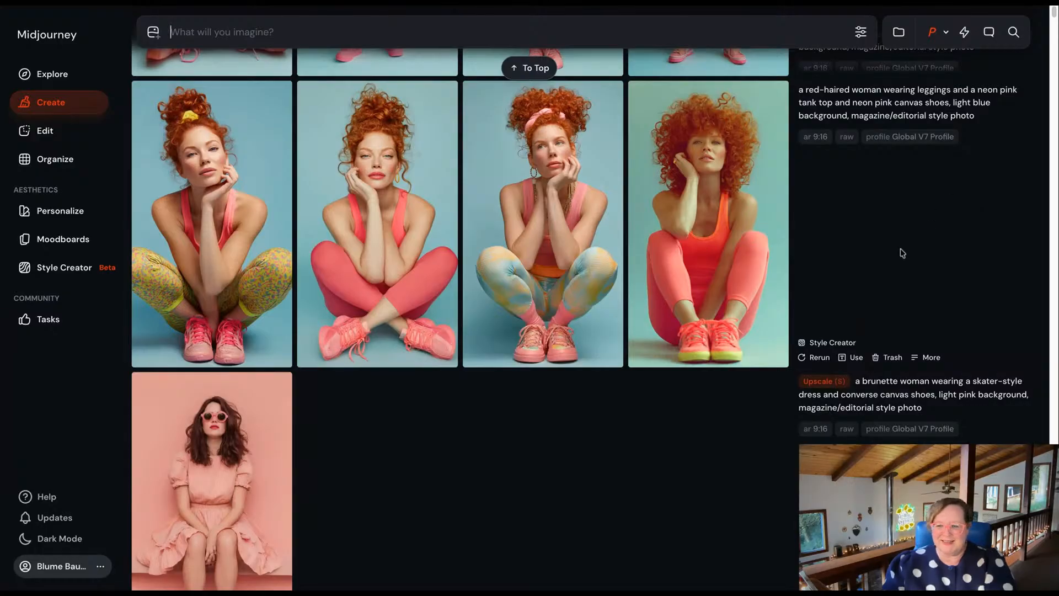
Review the standing red-haired model variations at full size, comparing their poses and outfits.
scroll(903, 253, "up", 3)
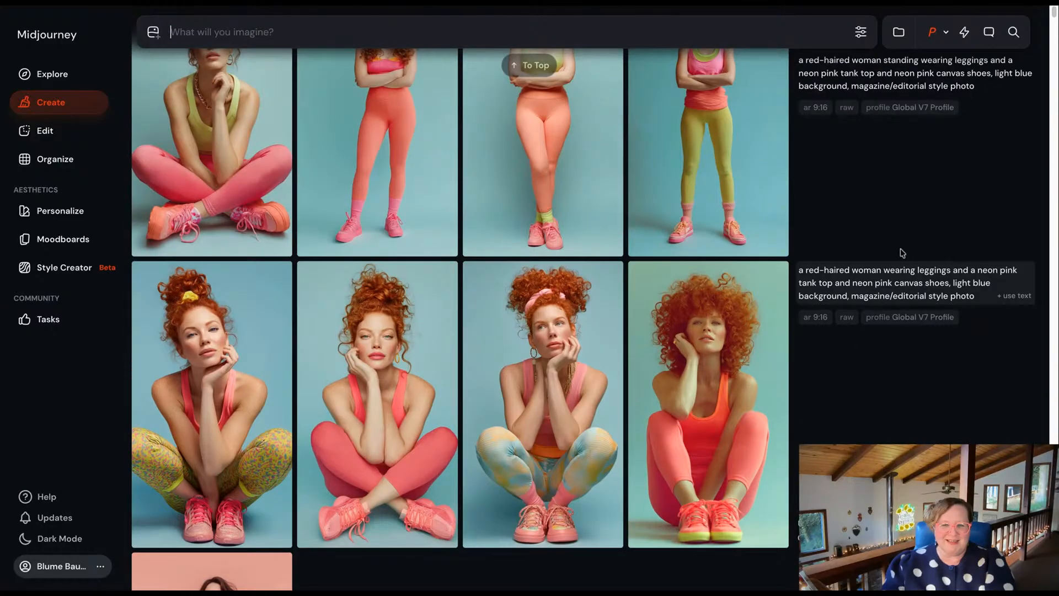
scroll(650, 348, "down", 1)
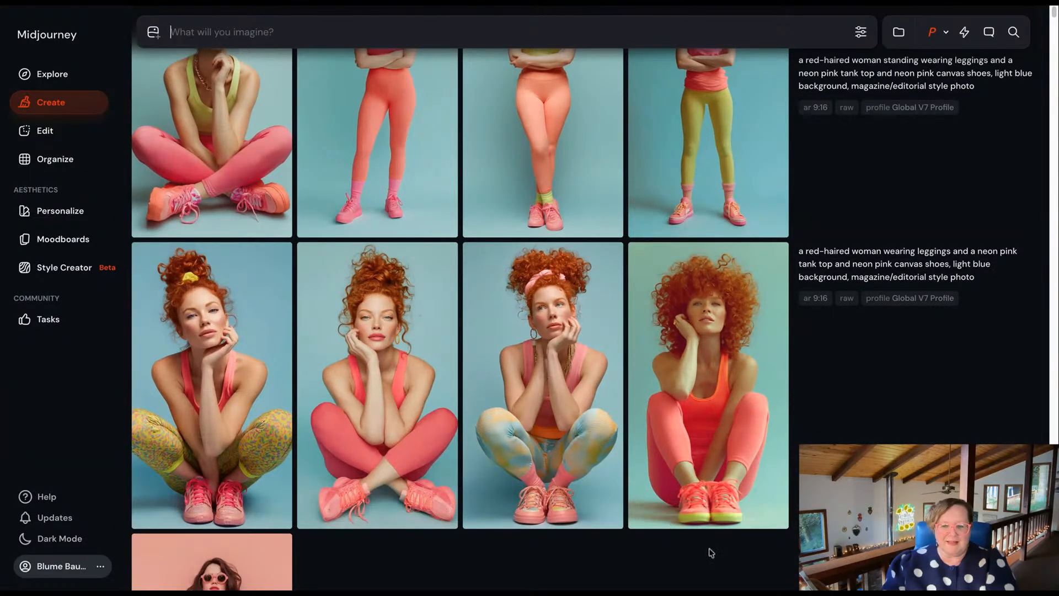
scroll(872, 411, "up", 1)
scroll(872, 411, "up", 3)
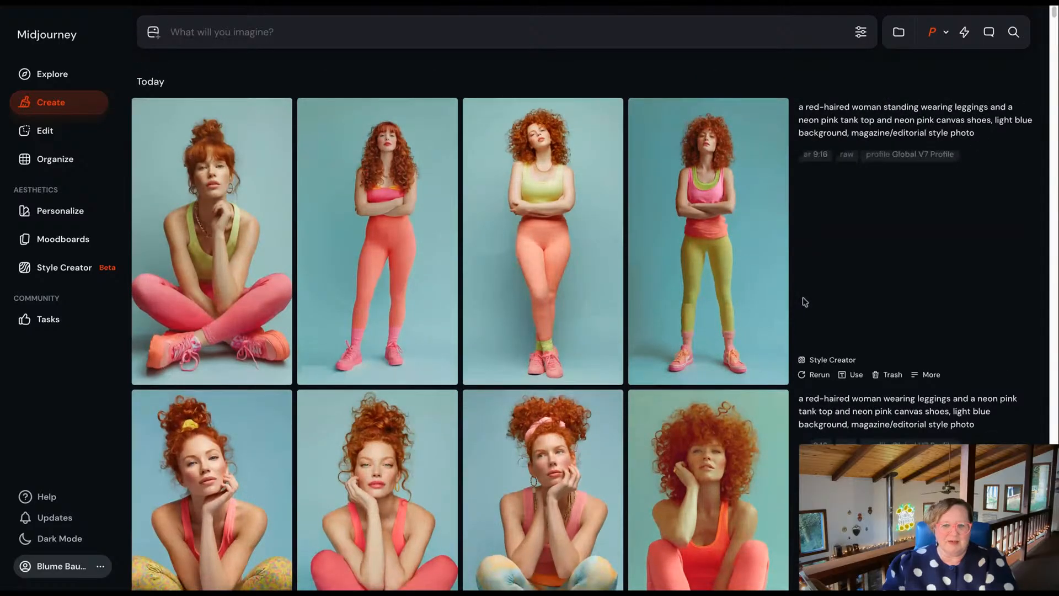
left_click(725, 285)
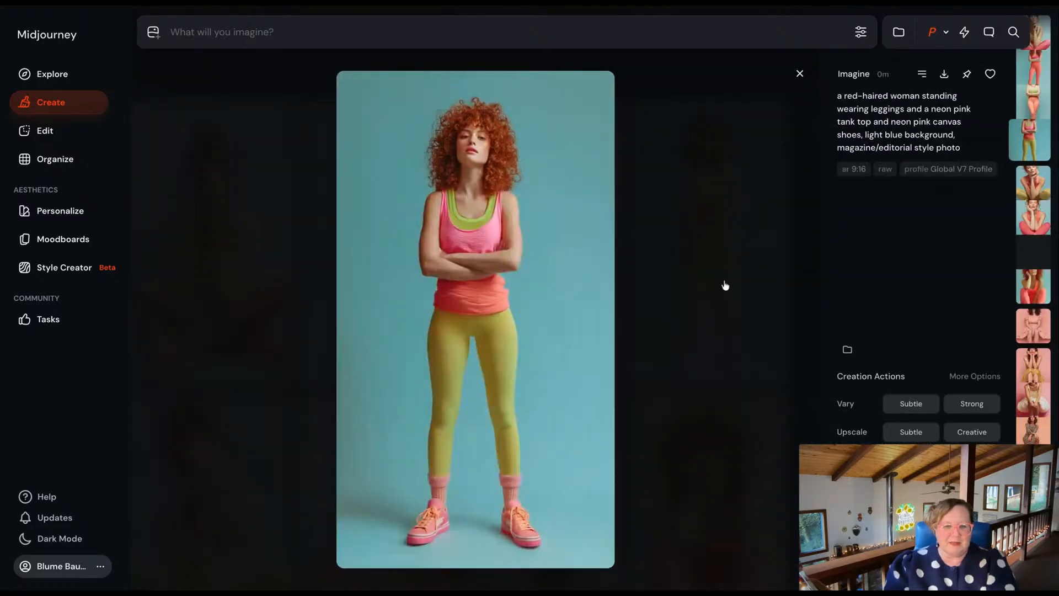
key("Left")
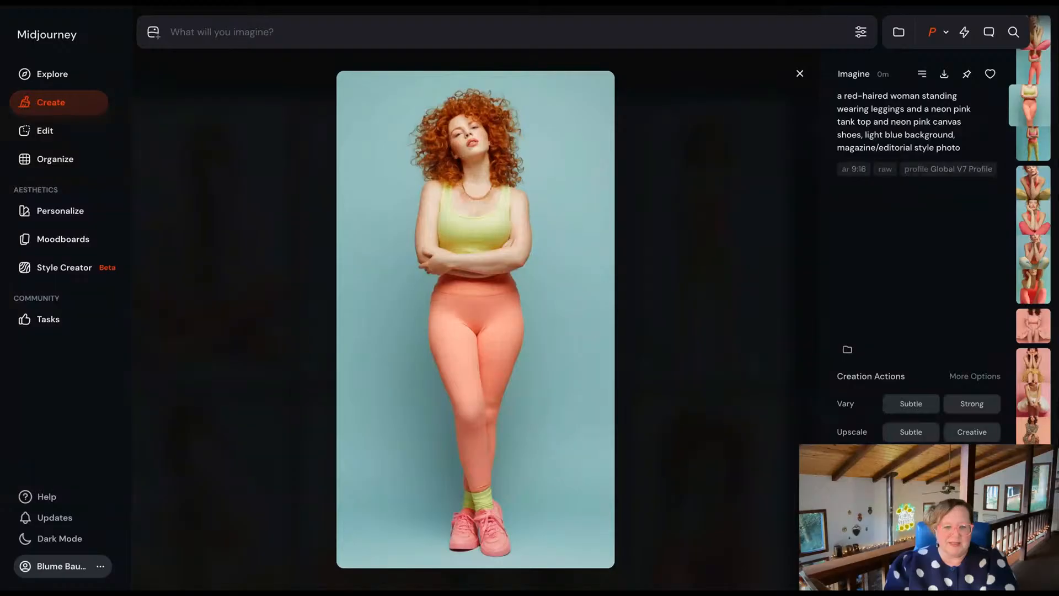
key("Left")
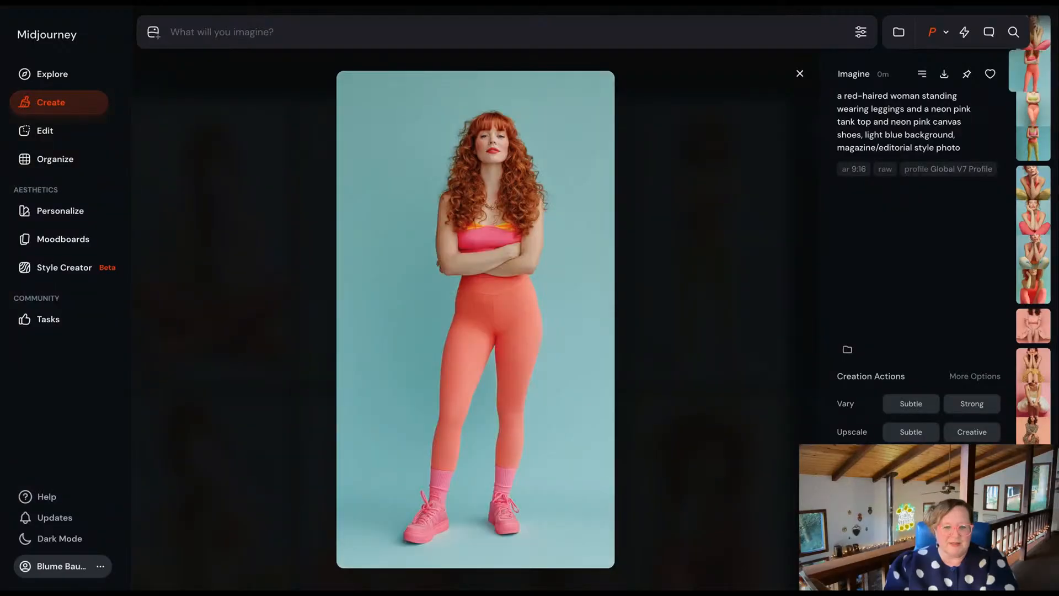
key("Left")
key("Right")
key("Right")
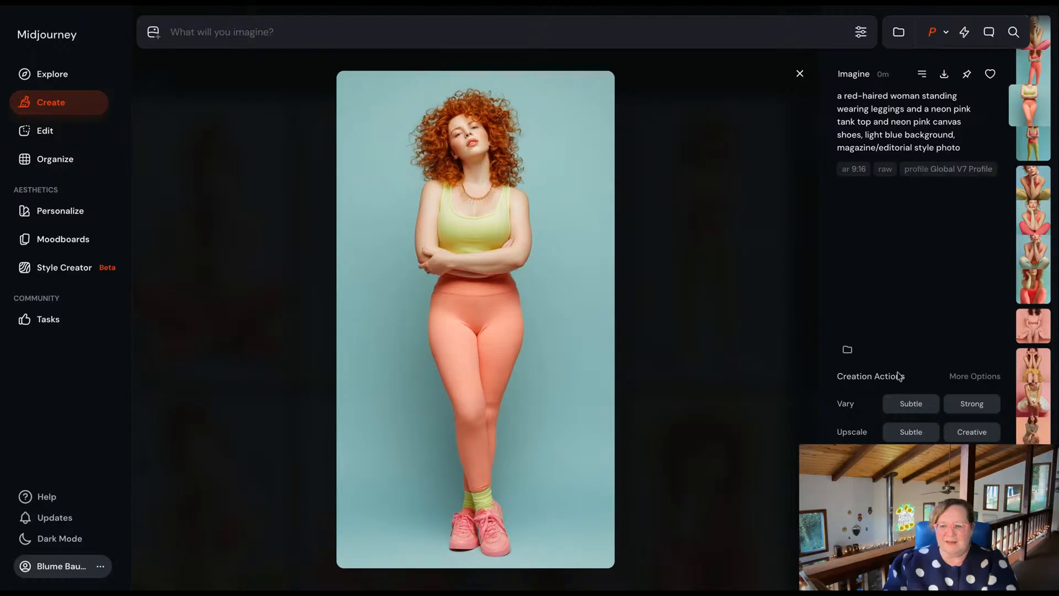
Run a Subtle upscale on the standing model in the lime tank top and coral leggings, and open the upscaled image.
left_click(902, 437)
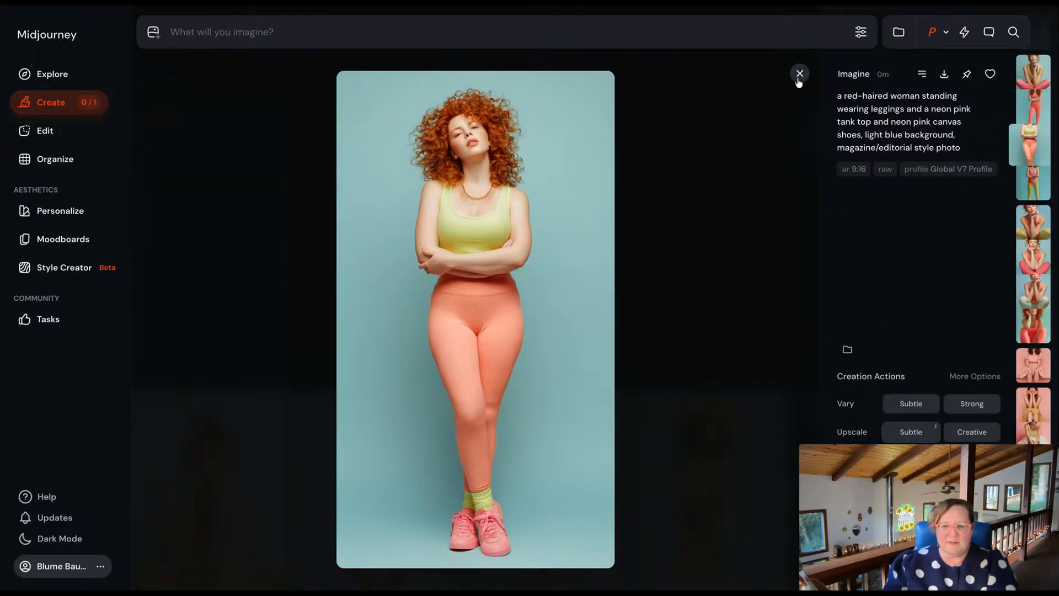
left_click(800, 74)
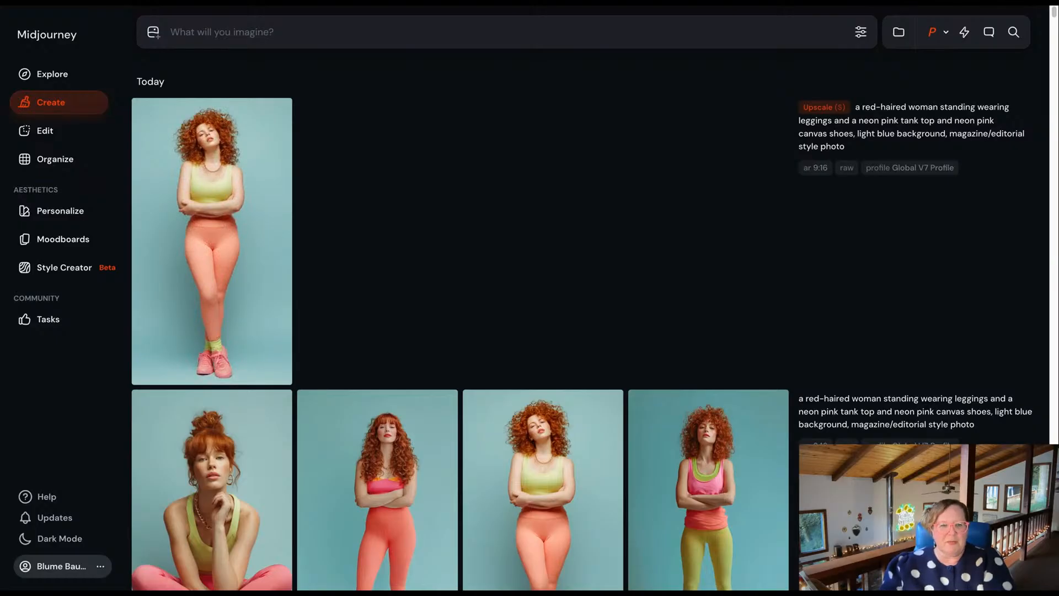
left_click(213, 206)
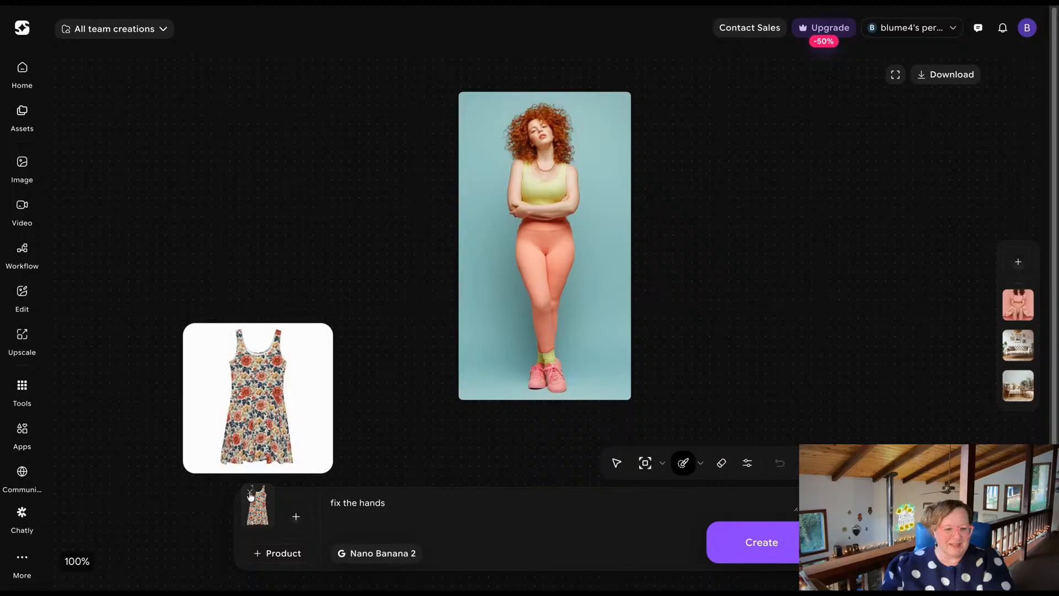
In the ImagineArt editor, replace the floral dress product reference with the dark teal patterned leggings image.
left_click(250, 491)
left_click(276, 516)
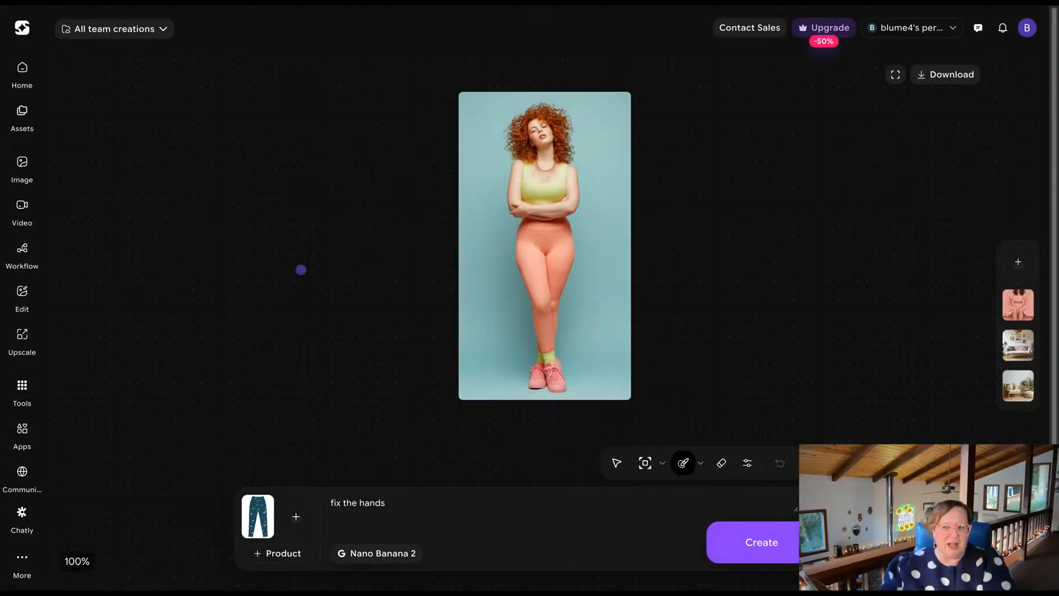
left_click(654, 468)
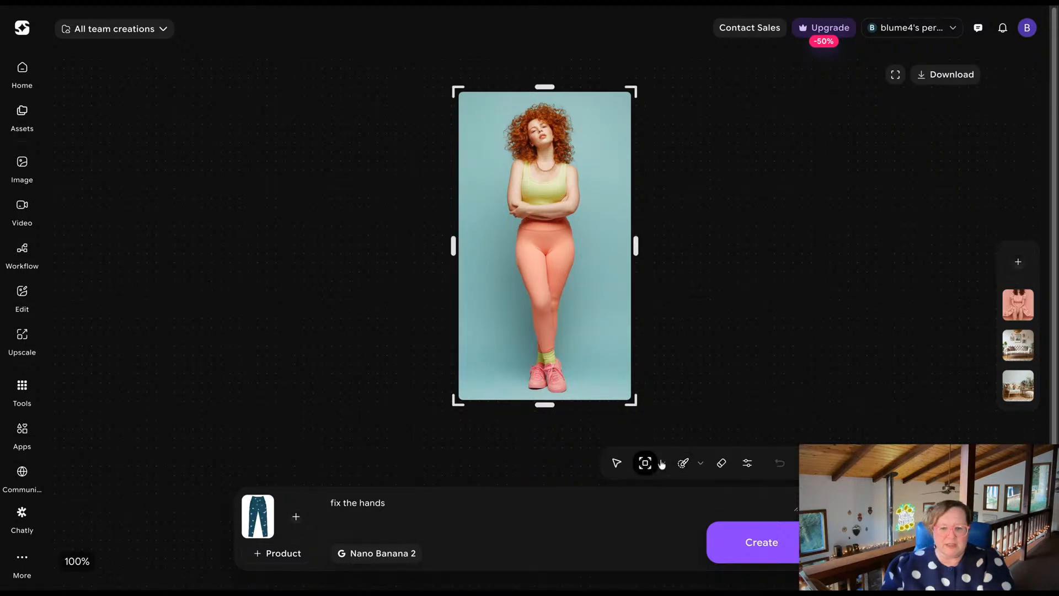
left_click(662, 465)
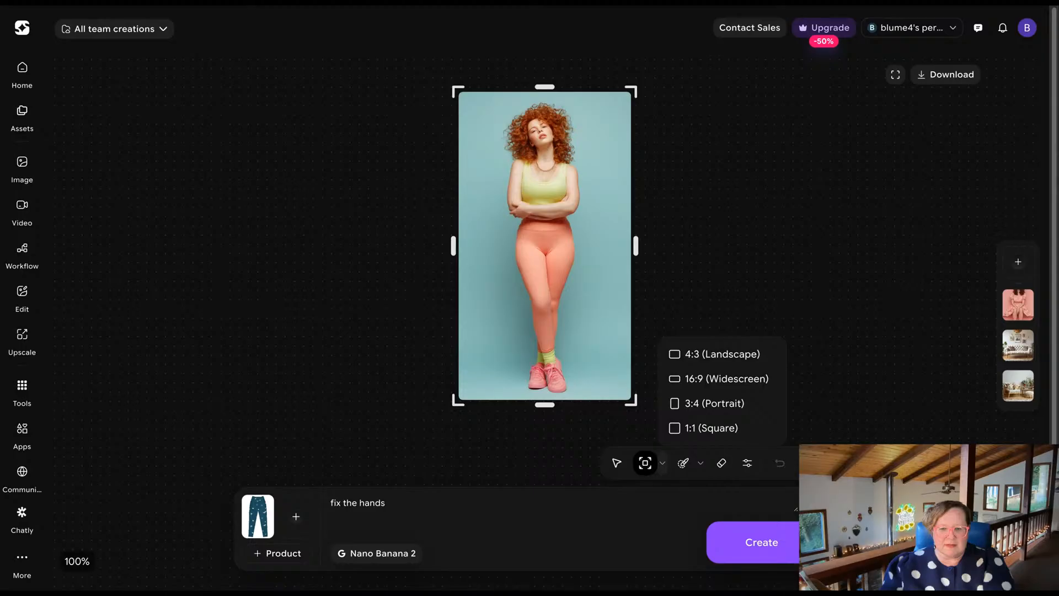
left_click(646, 466)
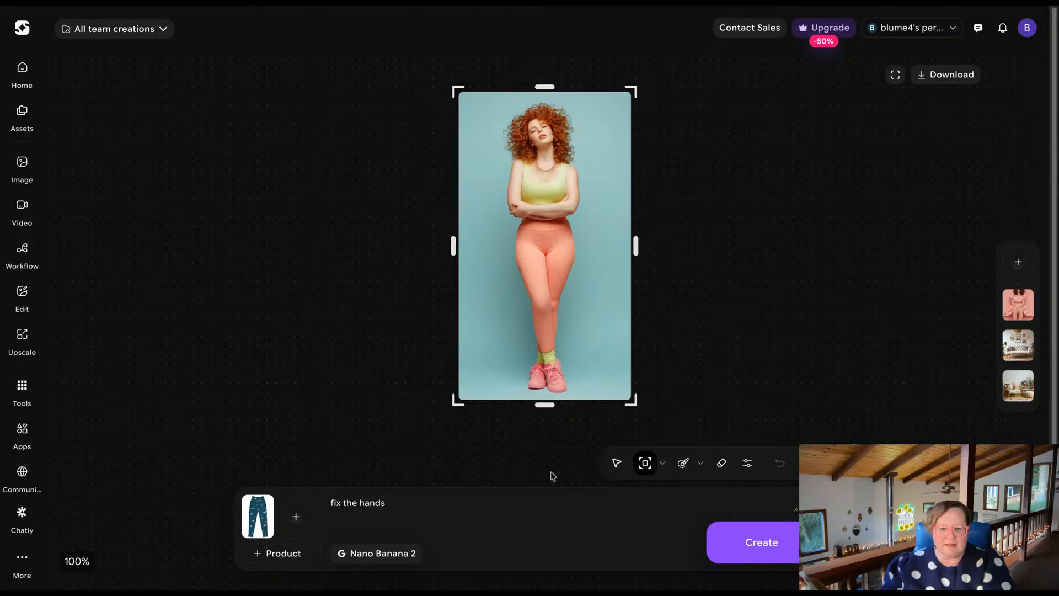
left_click(664, 468)
left_click(663, 467)
left_click(663, 468)
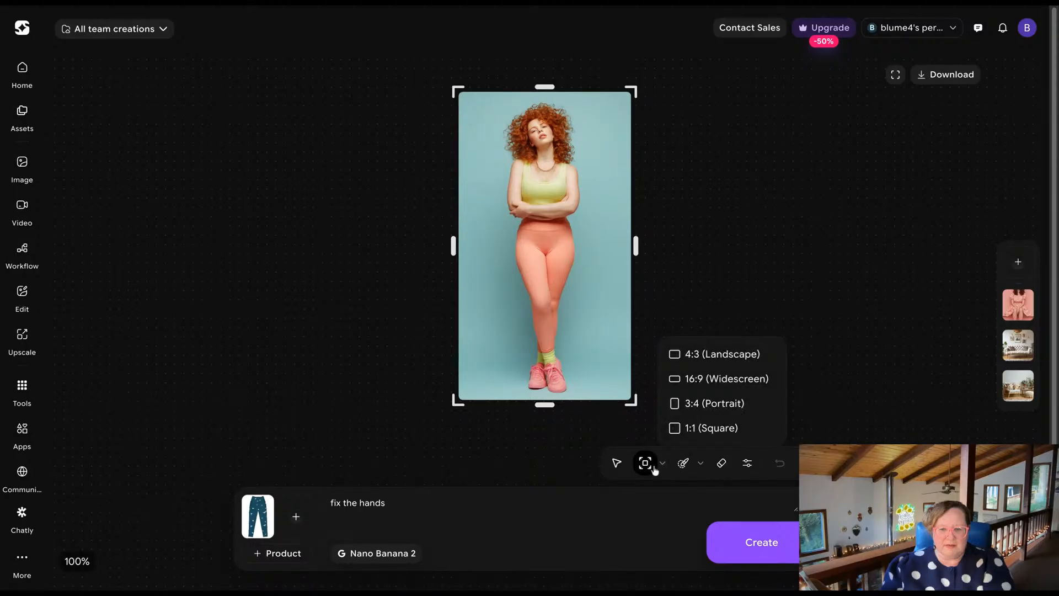
left_click(657, 468)
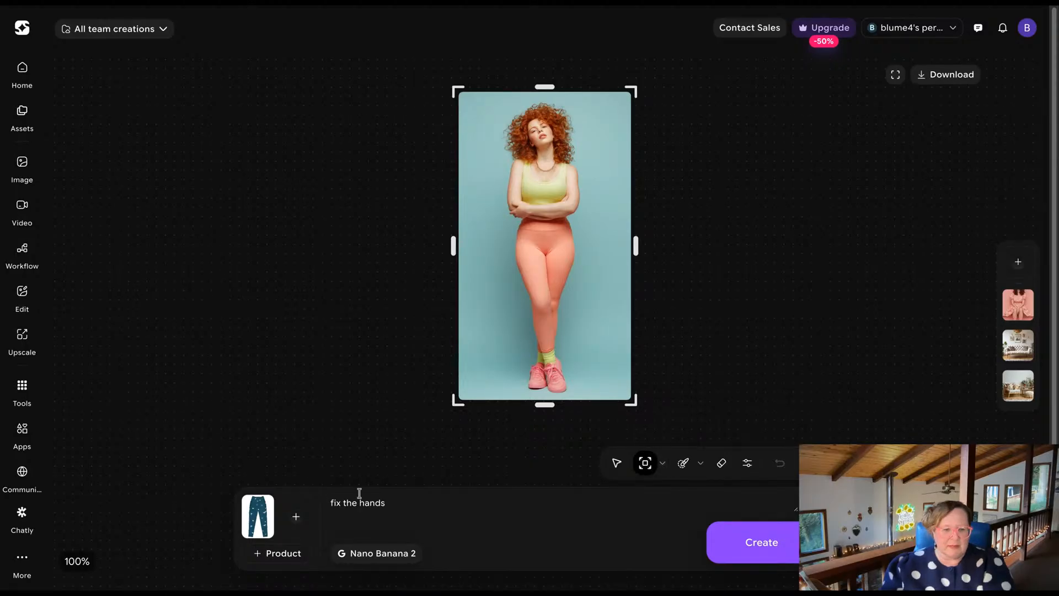
Brush a mask over the model's coral leggings, from the waistband down to the ankles.
left_click(684, 464)
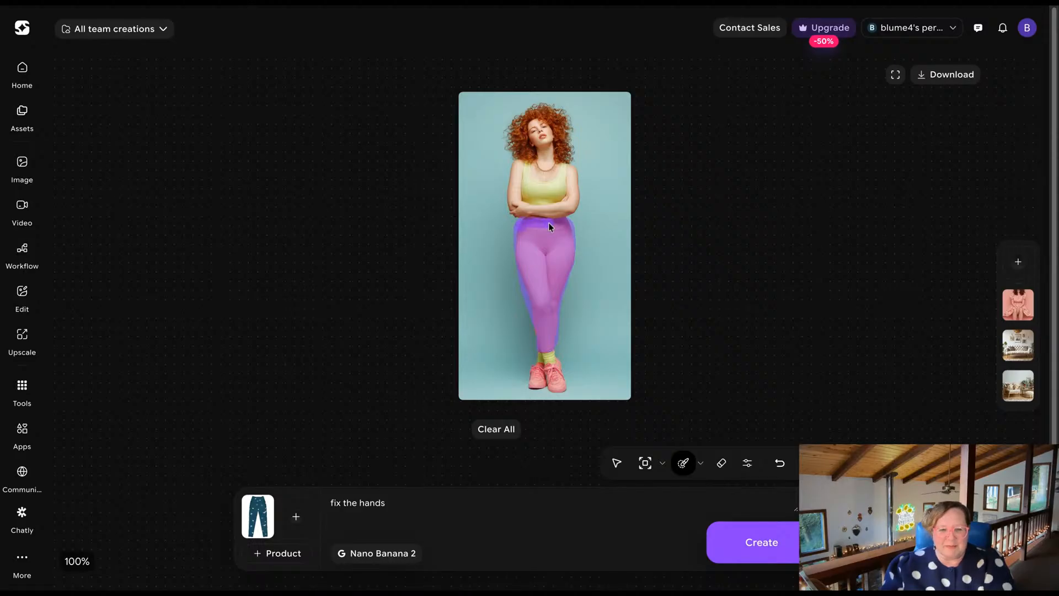
left_click(564, 256)
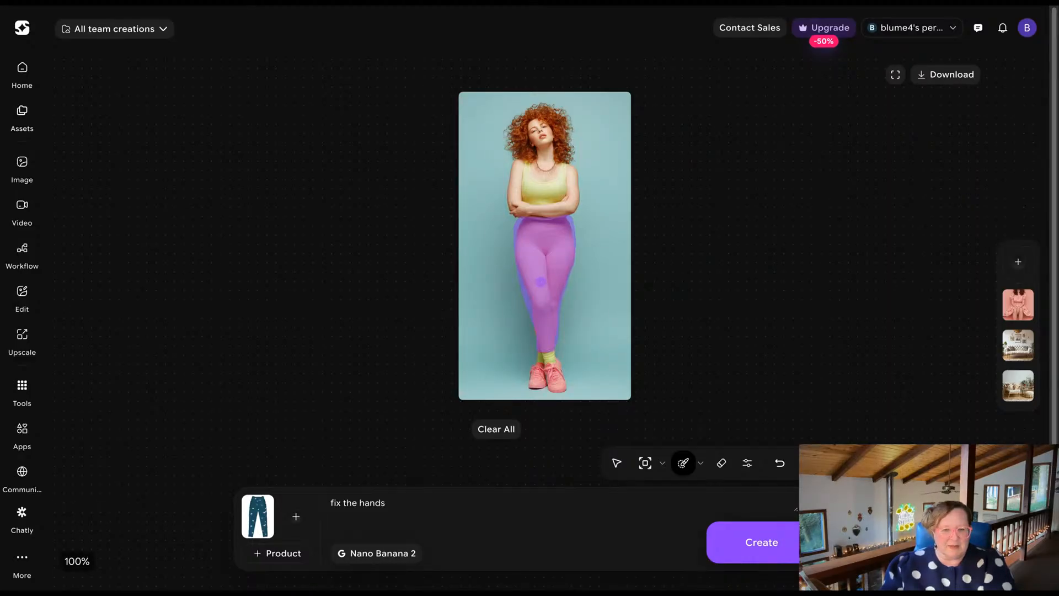
Replace the prompt with "put the product leggings onto the model, replace the leggings she is wearing".
triple_click(363, 503)
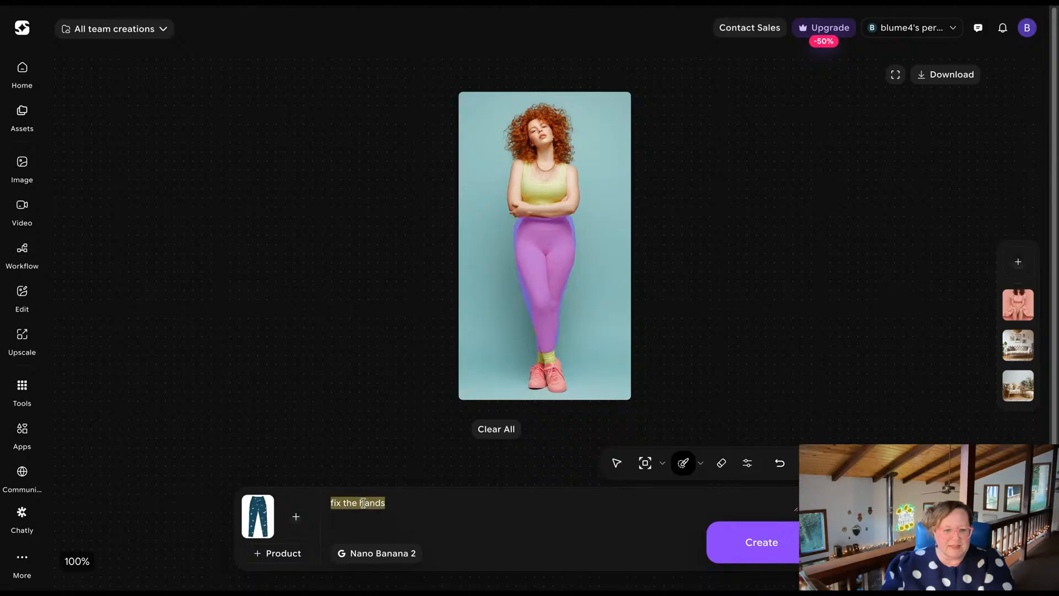
key("BackSpace")
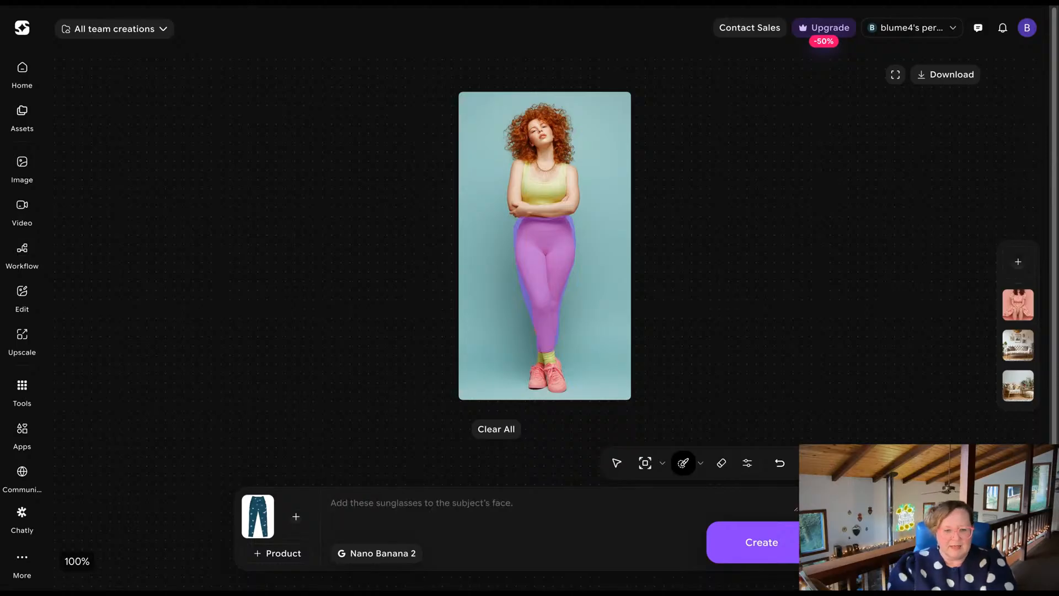
type("put th")
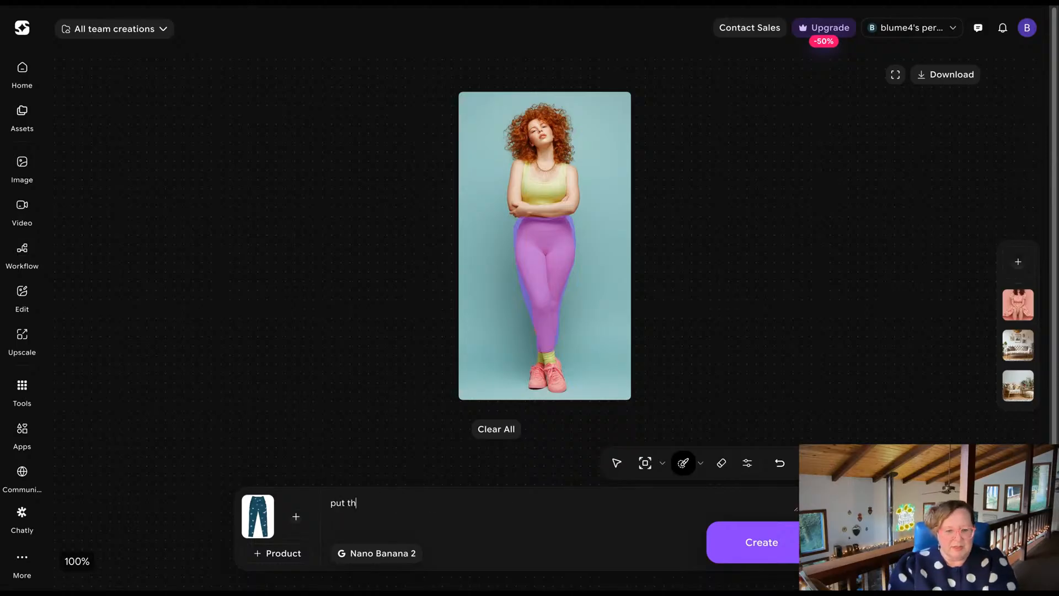
type("e product leggings")
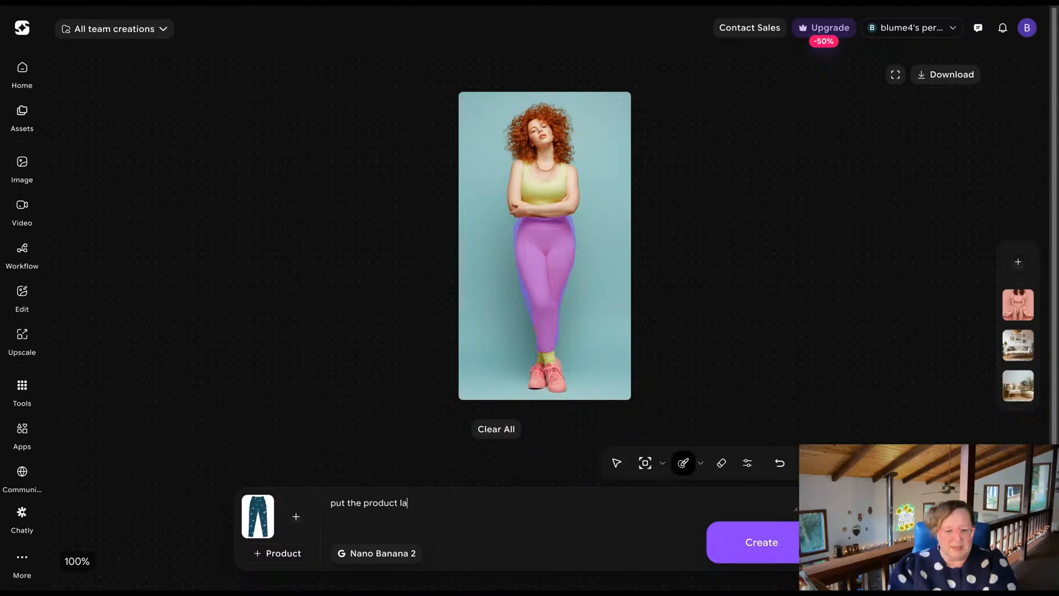
type(" onto the model")
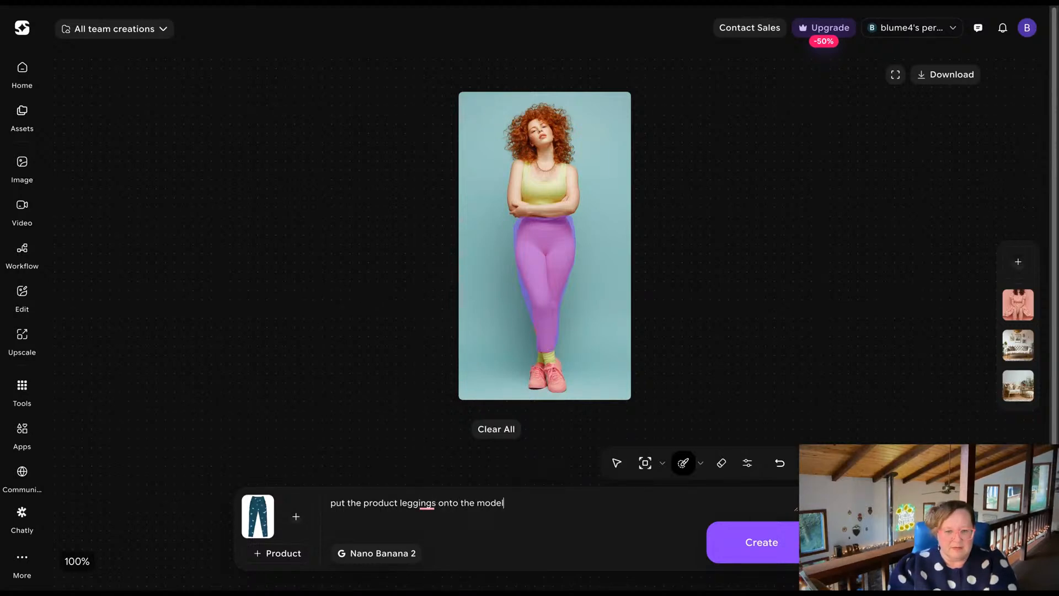
type(", replace the leggings e")
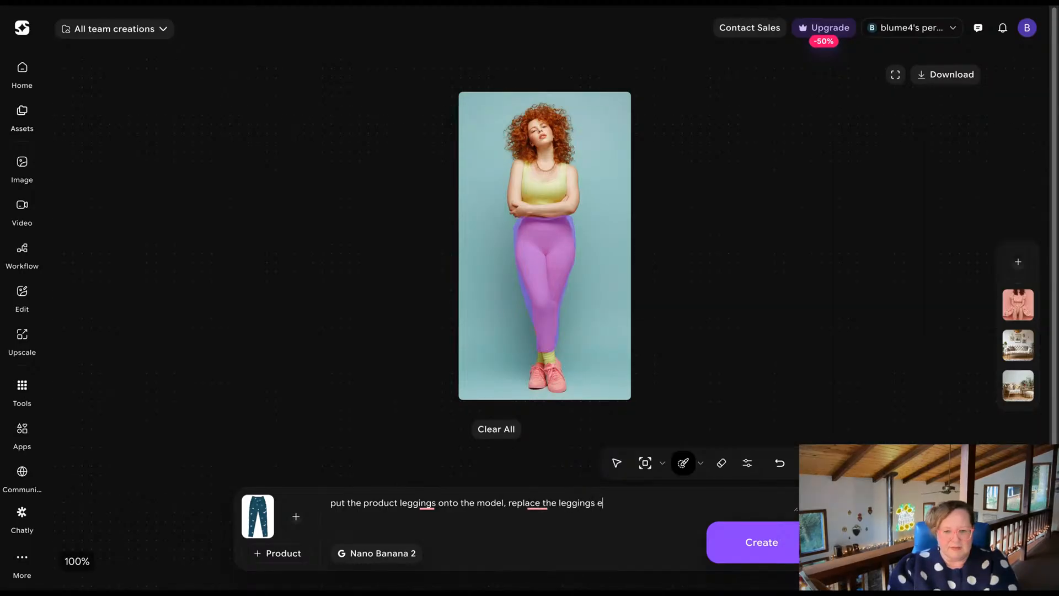
key("BackSpace")
type("she is wearing")
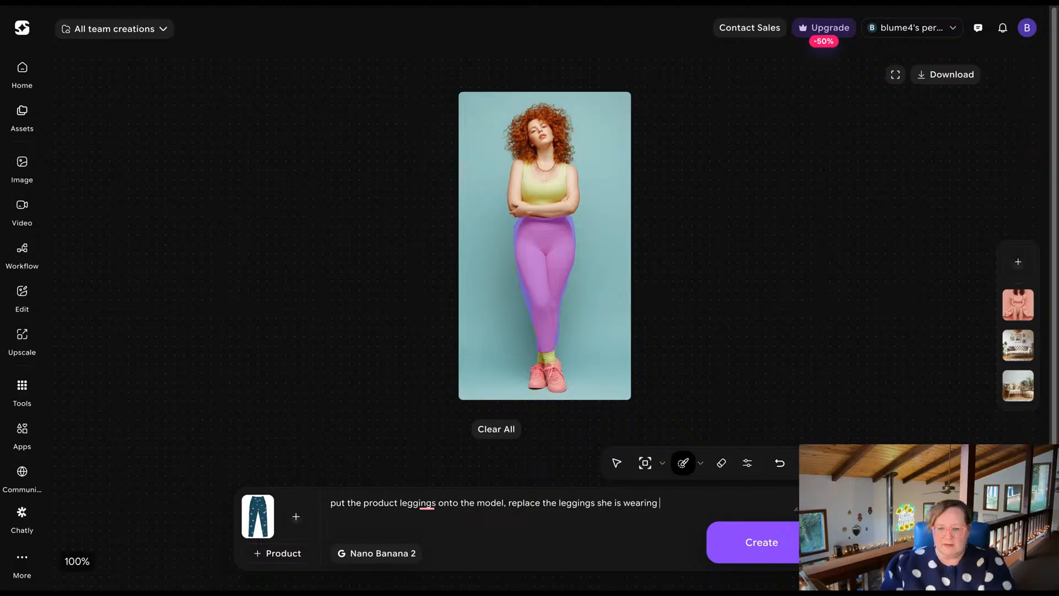
Check the brush size setting and view the model image in full screen.
left_click(747, 465)
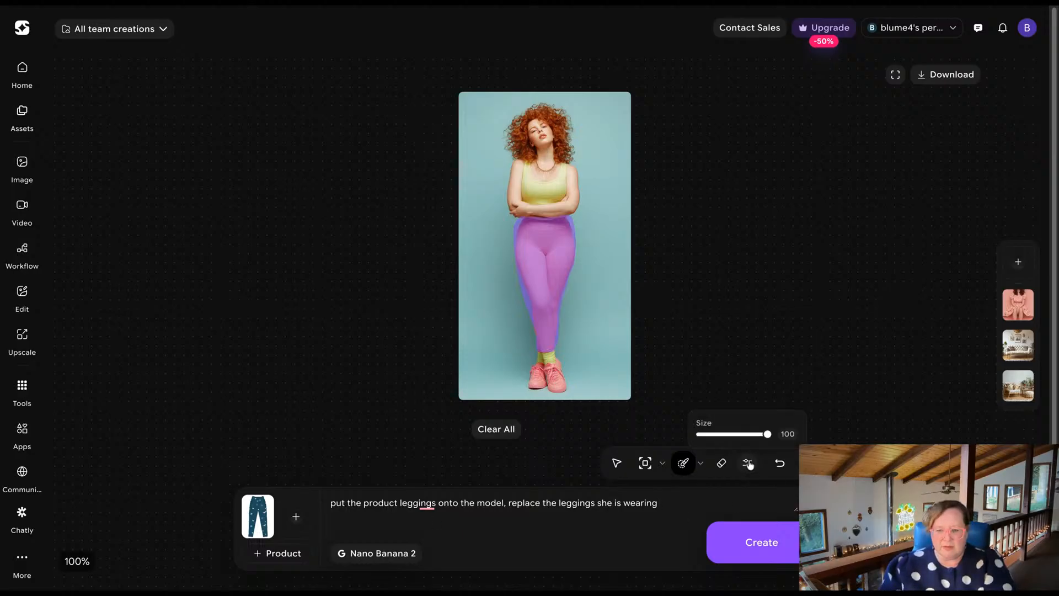
mouse_move(768, 435)
left_mouse_down()
mouse_move(720, 437)
mouse_move(783, 437)
left_mouse_up()
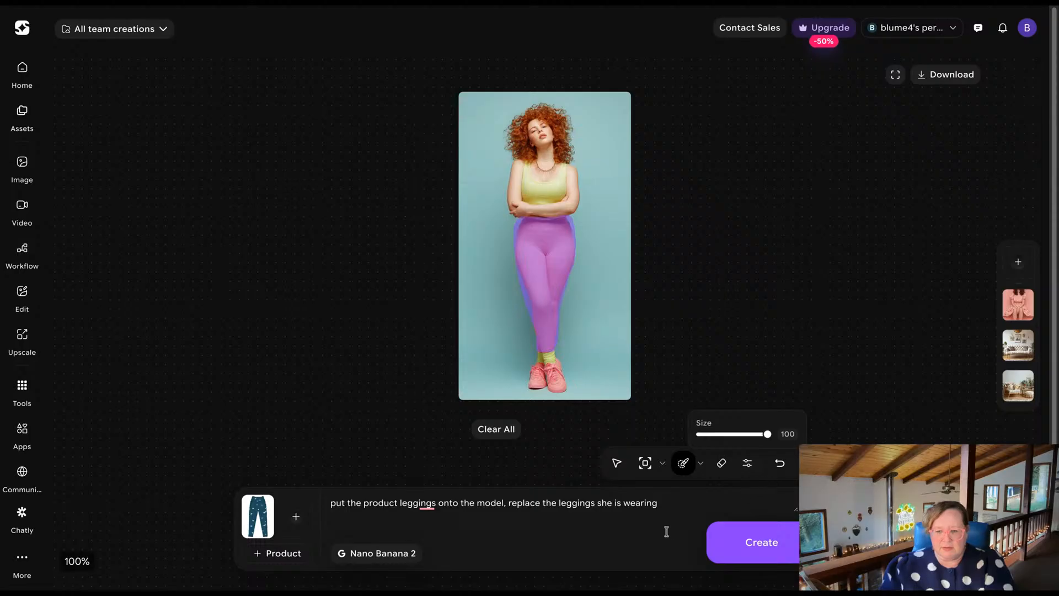
left_click(674, 510)
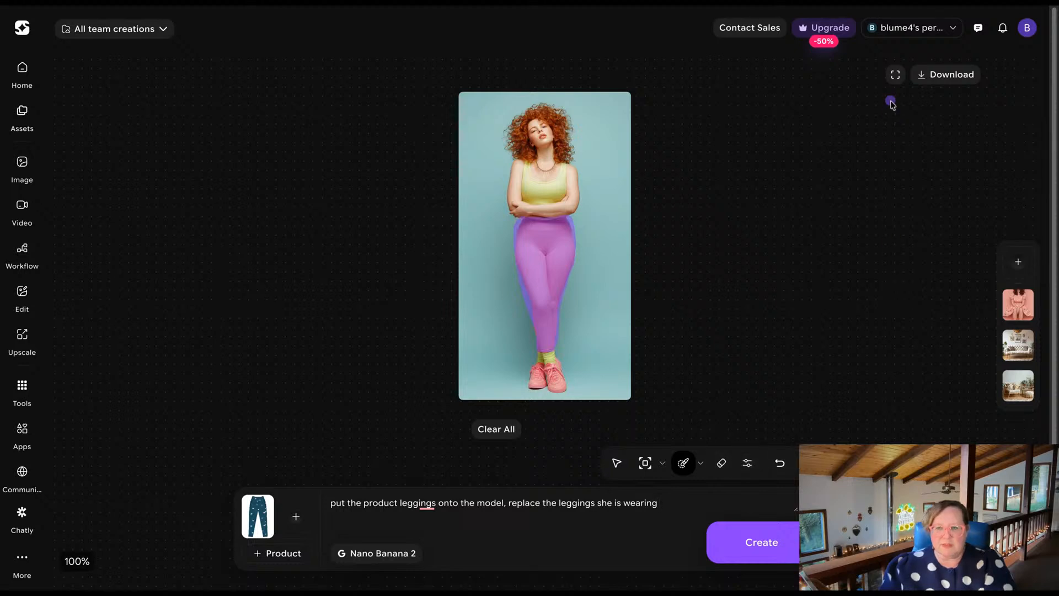
left_click(895, 76)
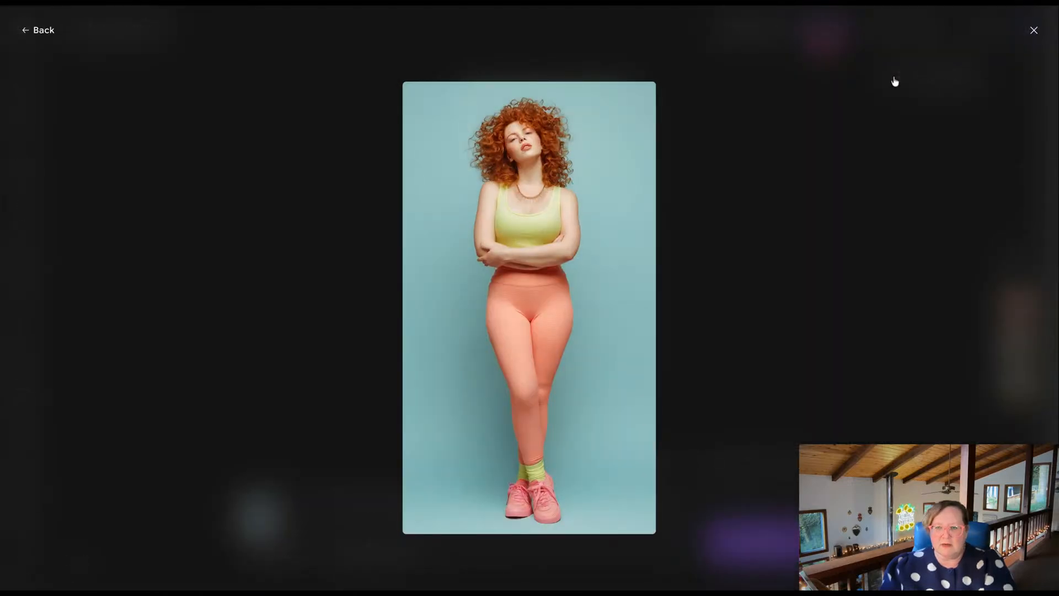
left_click(1035, 31)
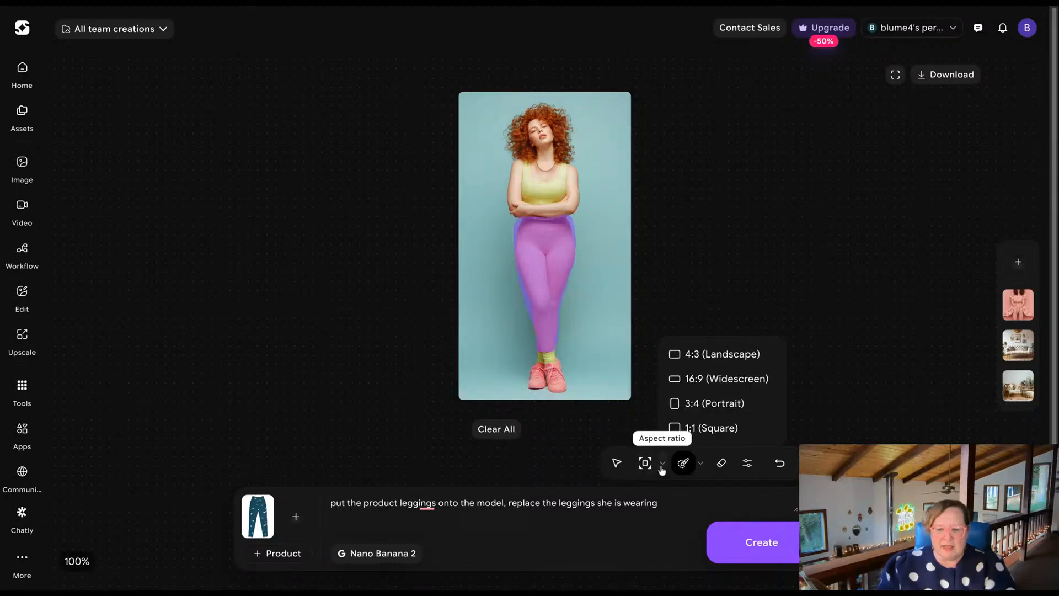
Outpaint the canvas to 3:4 (Portrait) and generate the masked leggings replacement.
left_click(724, 407)
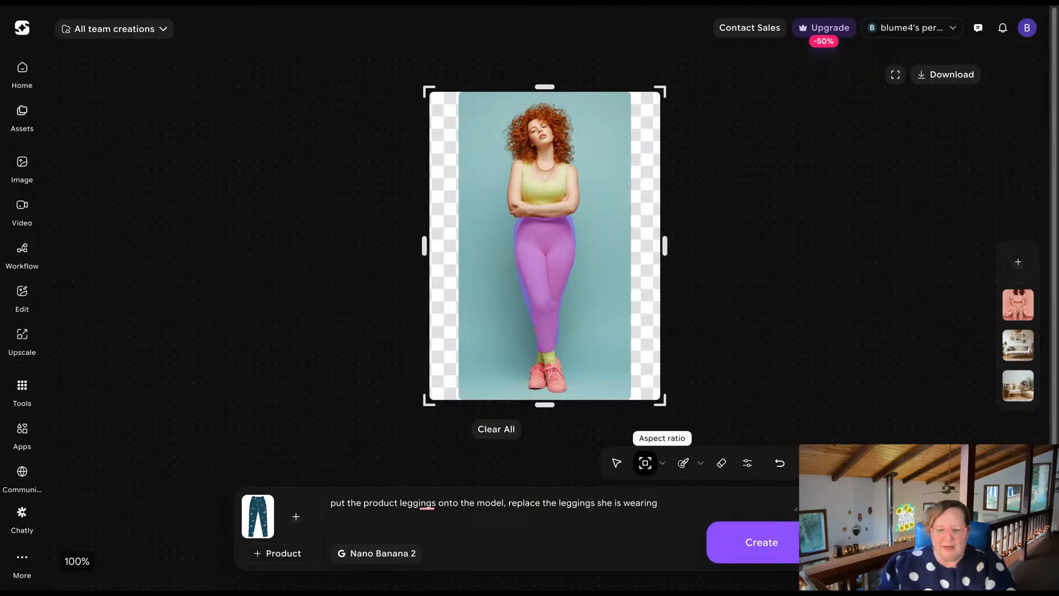
left_click(788, 555)
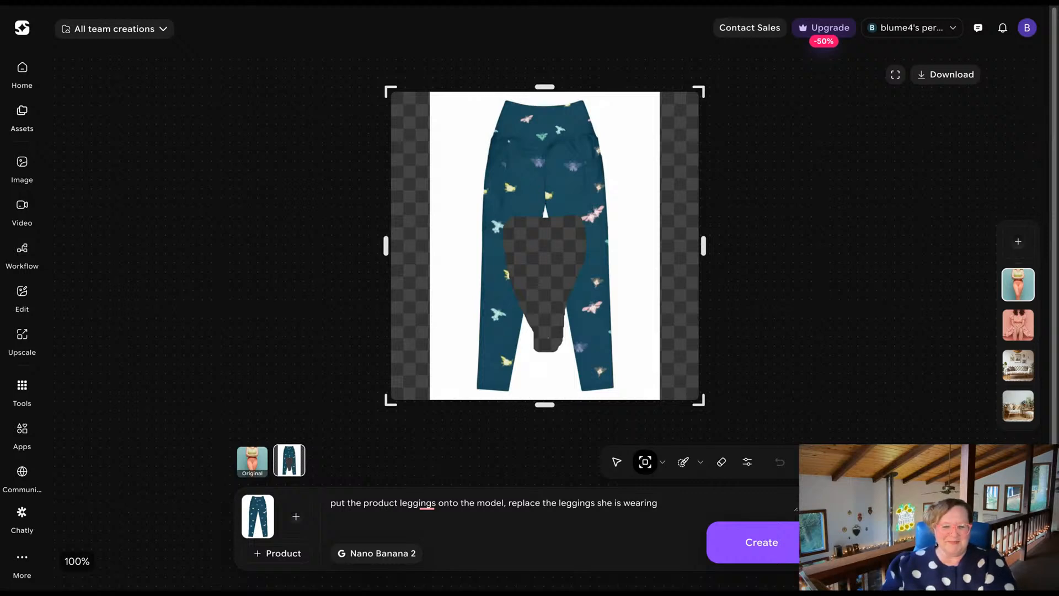
Delete the flawed leggings result from the model photo's generated versions.
left_click(299, 449)
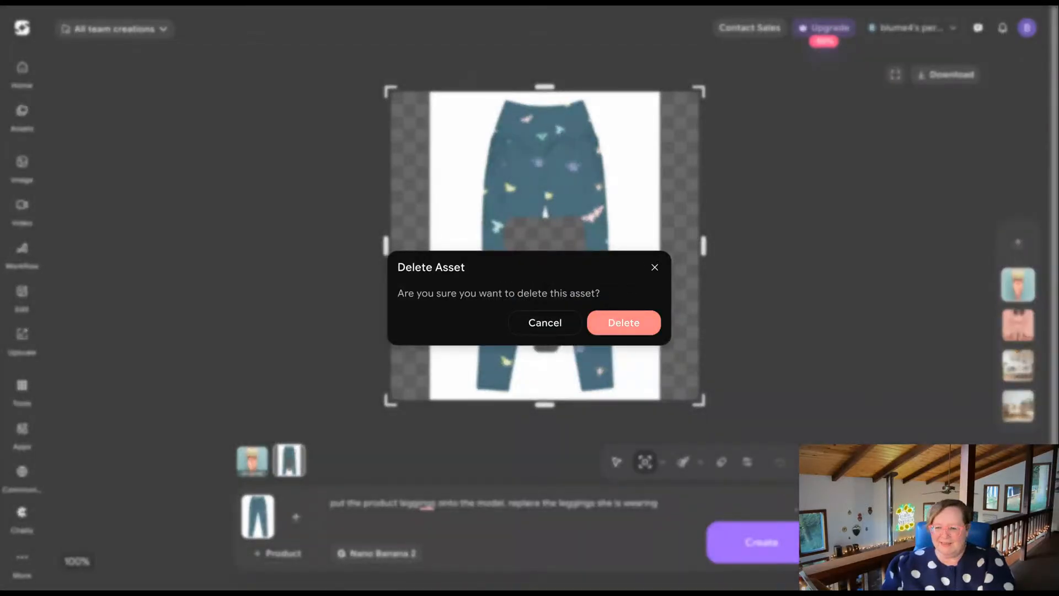
left_click(623, 323)
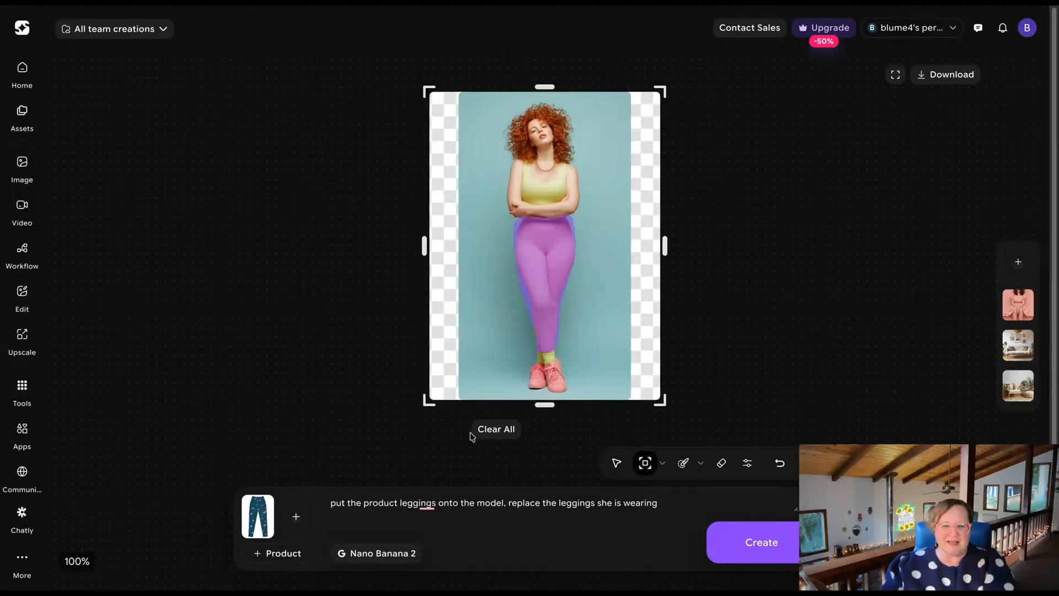
left_click(663, 464)
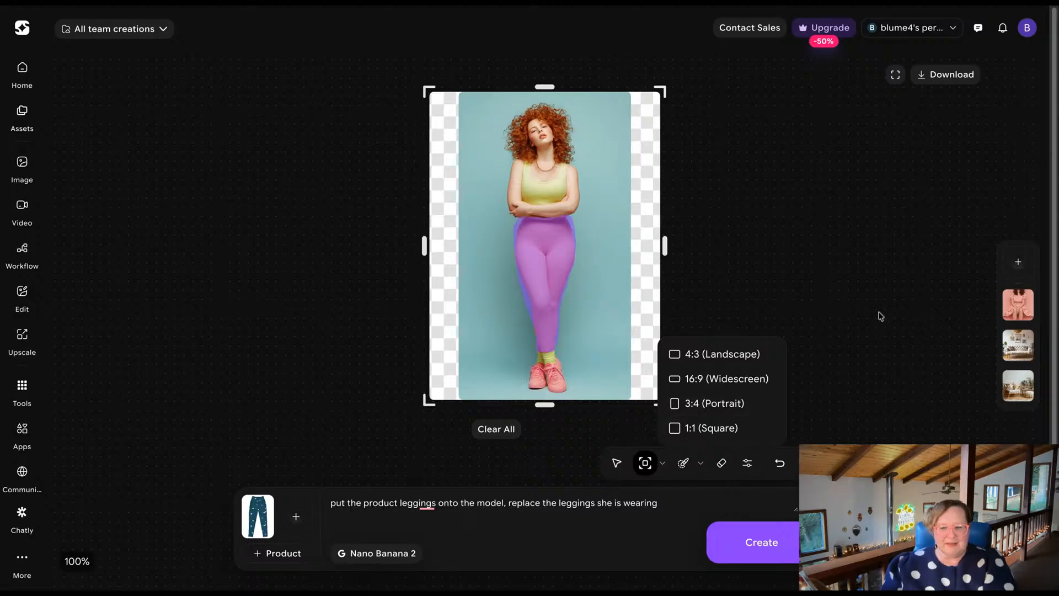
left_click(881, 316)
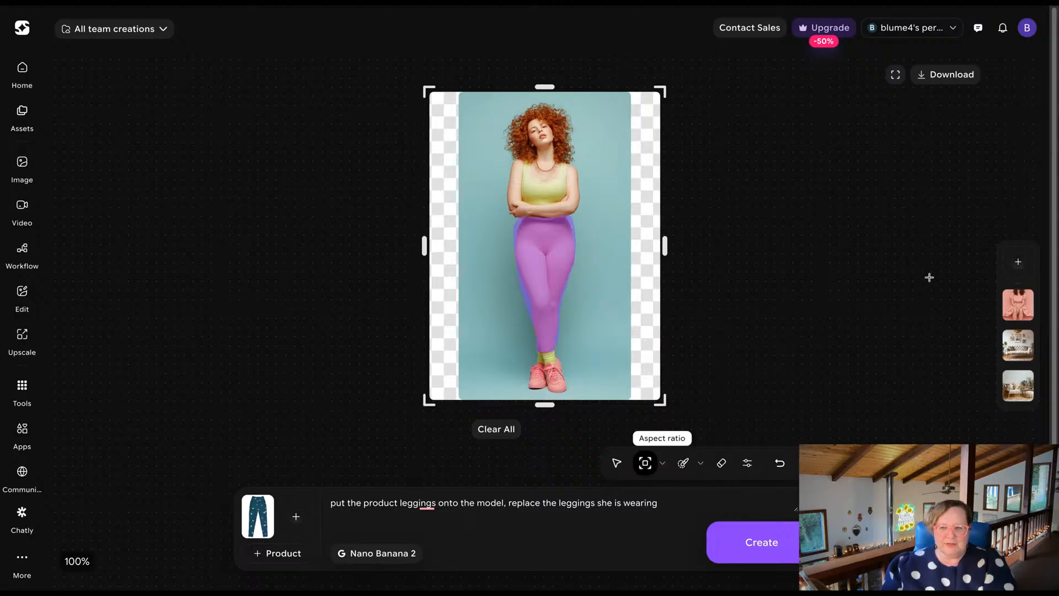
Clear the mask and canvas extension from the model photo, and generate the leggings replacement from the prompt and product image alone.
left_click(1018, 265)
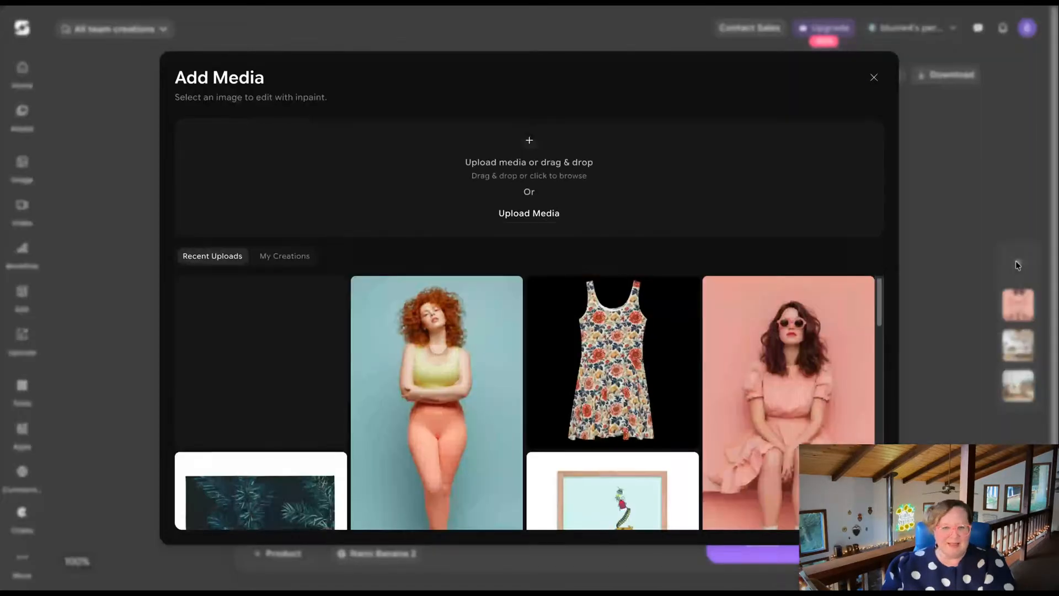
left_click(437, 429)
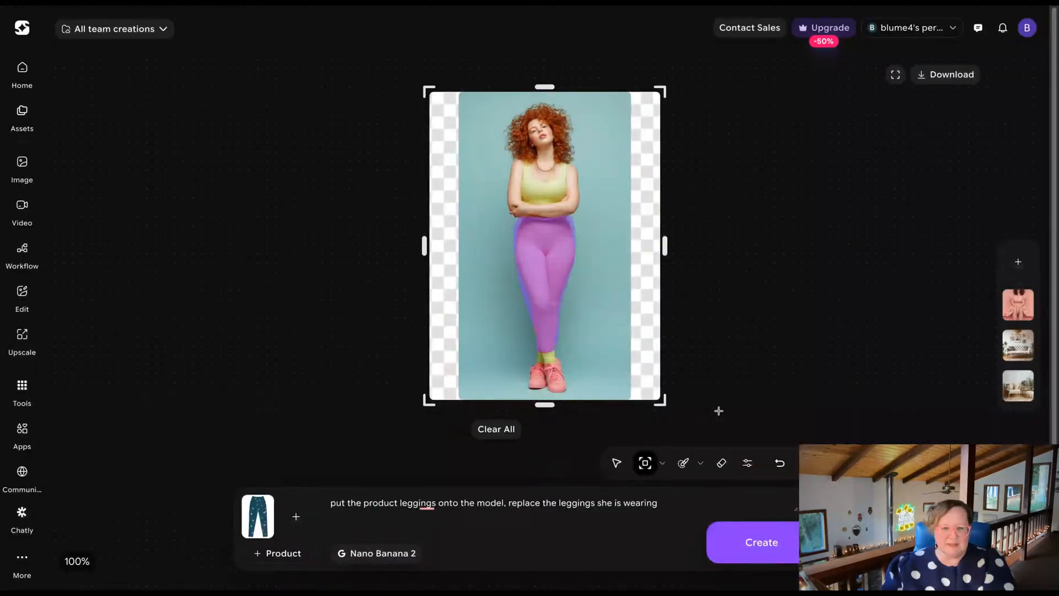
left_click(489, 435)
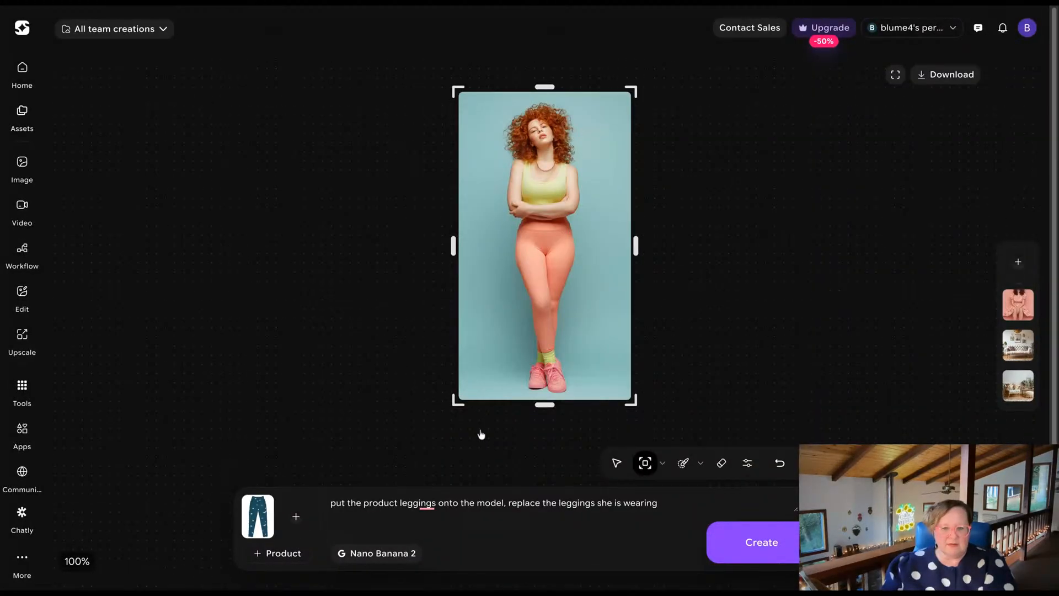
left_click(774, 543)
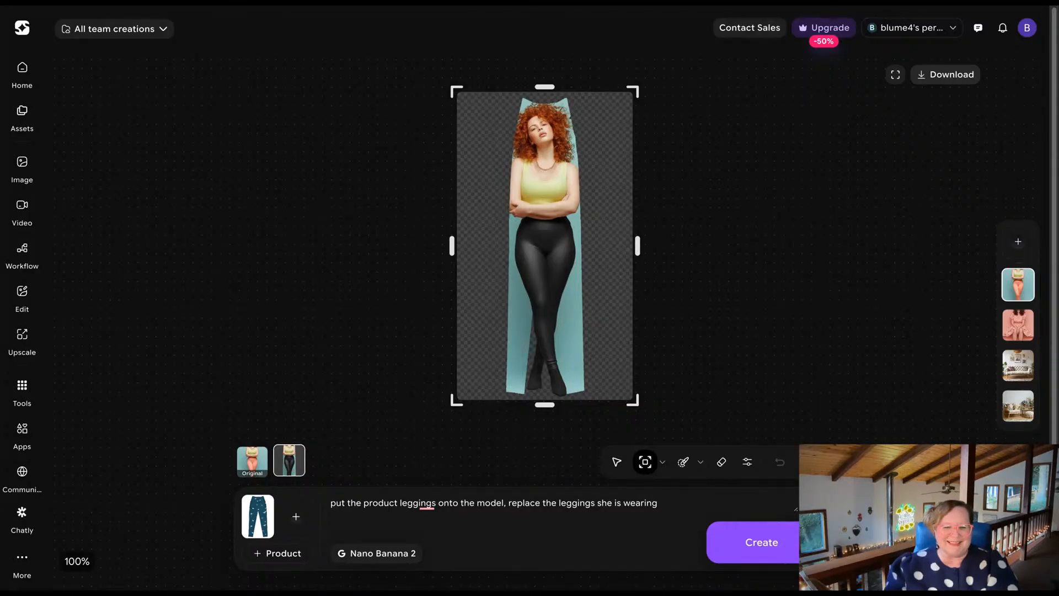
Upload the red-haired model photo again as a new inpaint image and reattach the patterned blue leggings as the reference image.
left_click(1018, 244)
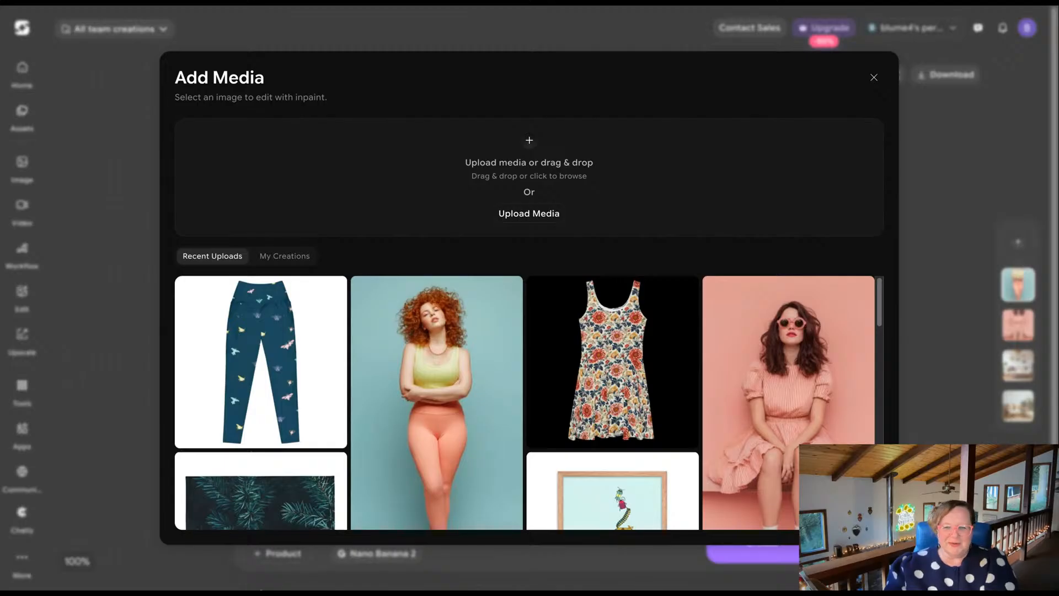
left_click_drag(1058, 177, 529, 177)
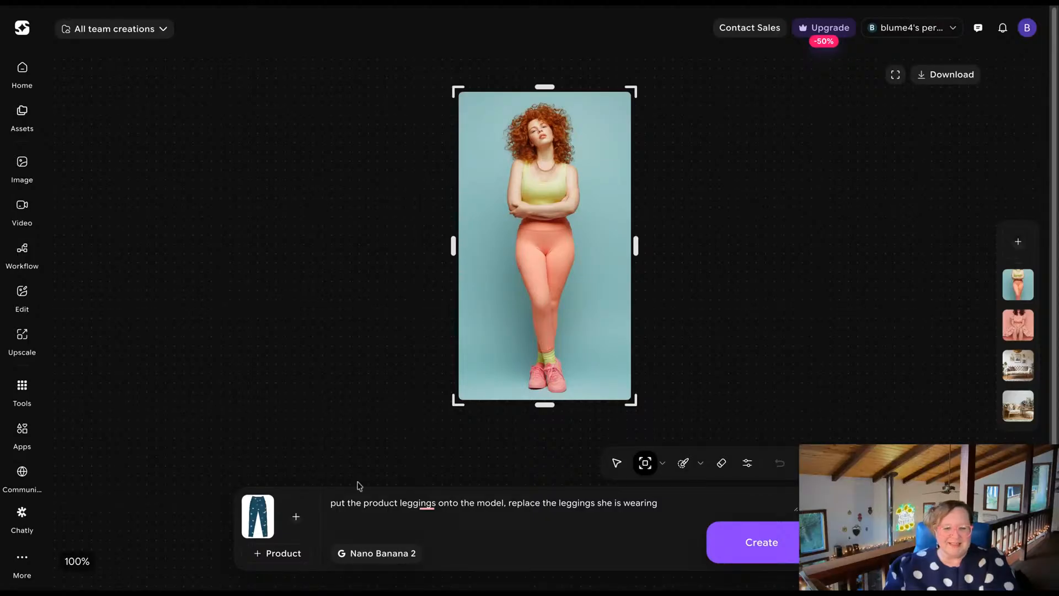
left_click(249, 499)
left_click(275, 519)
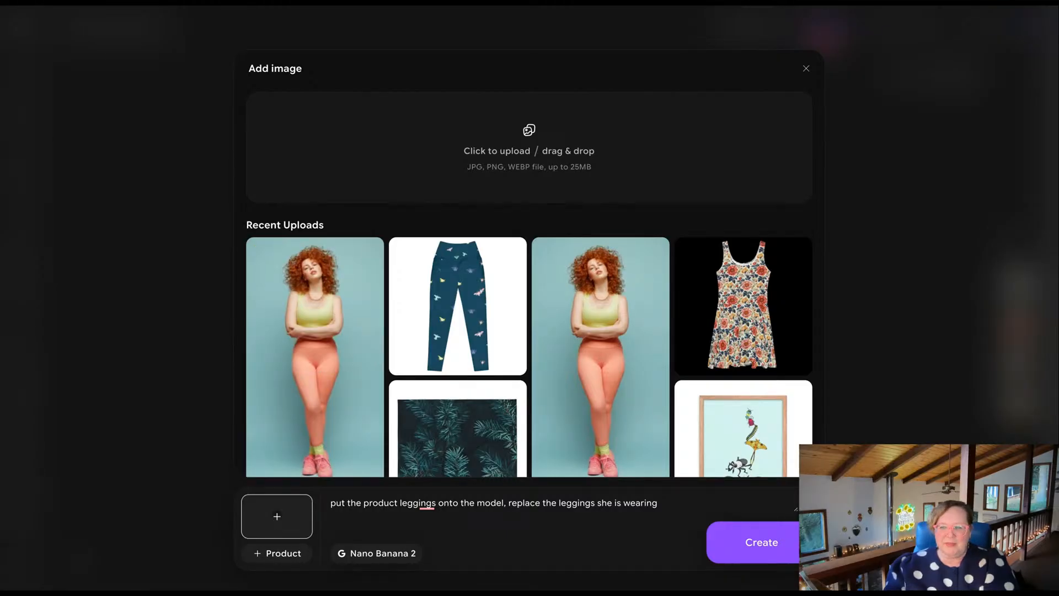
left_click(458, 306)
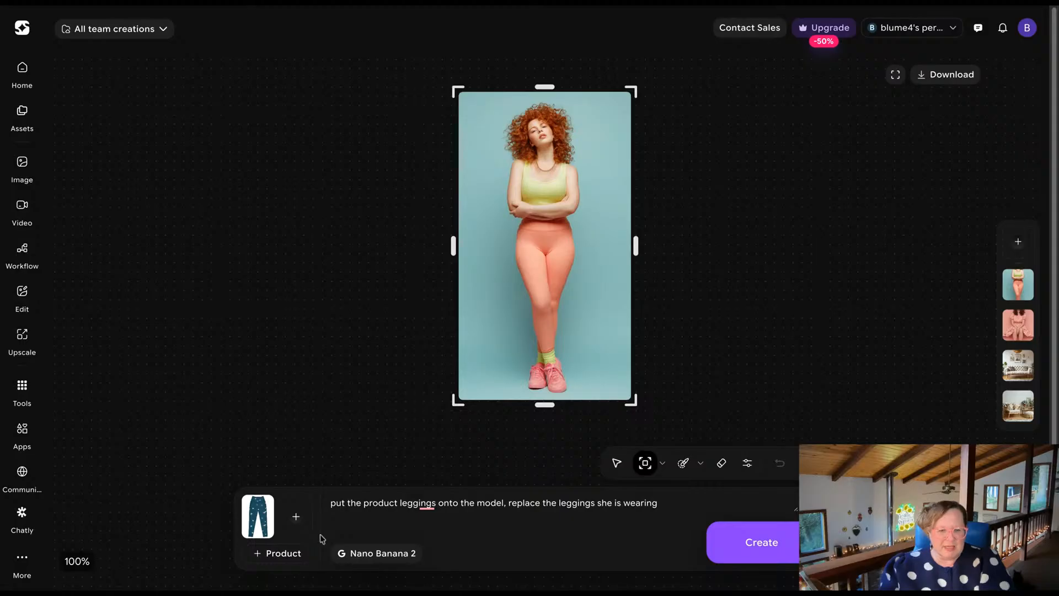
Brush a mask over the model's coral leggings from waistband to ankles, and generate the product leggings replacement at the original canvas size.
mouse_move(258, 521)
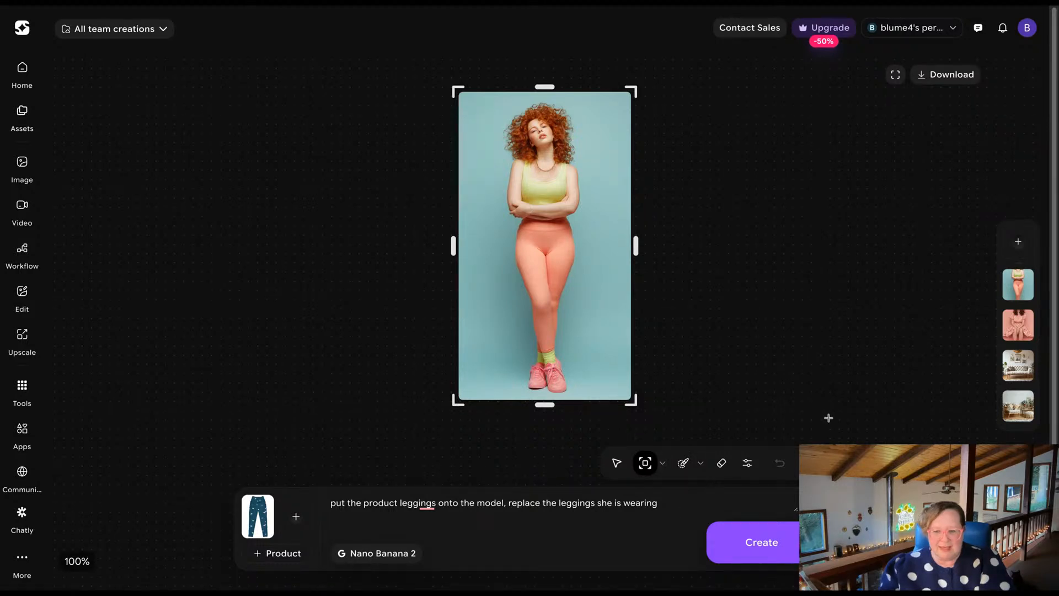
left_click(683, 463)
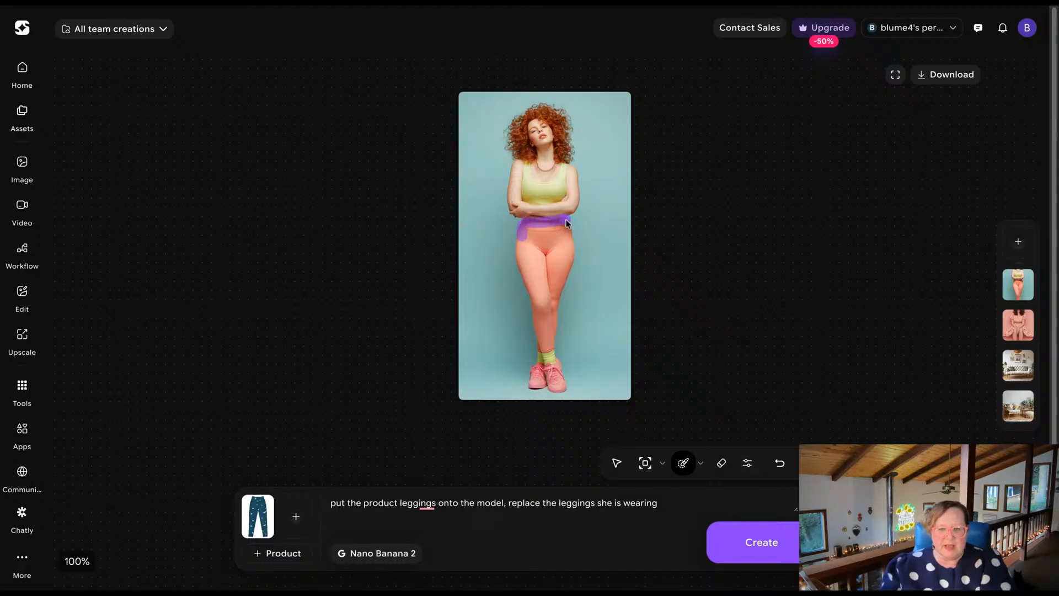
left_click_drag(552, 317, 552, 337)
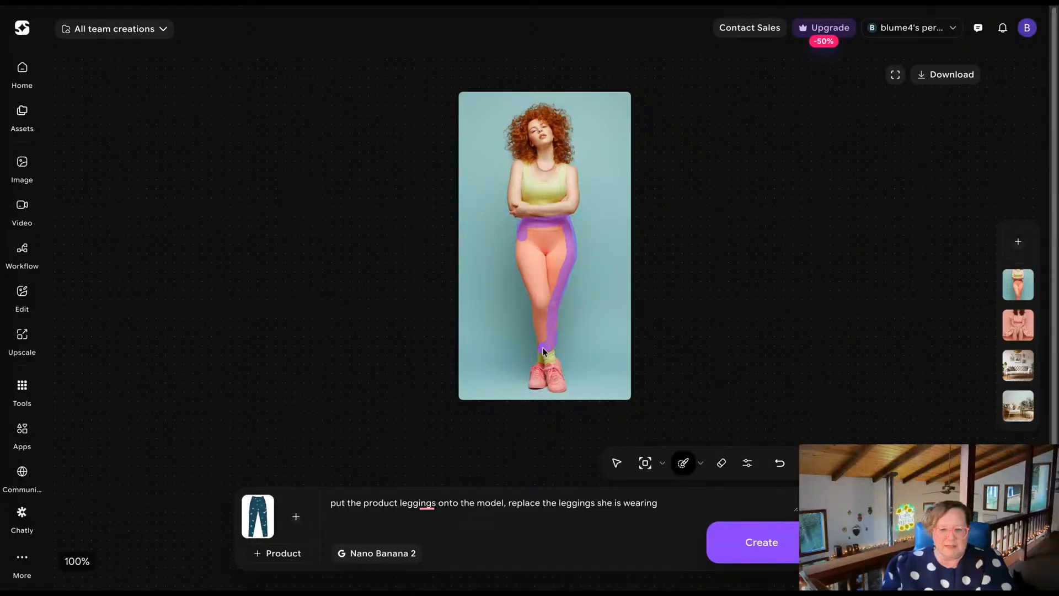
mouse_move(534, 316)
left_mouse_down()
mouse_move(520, 242)
mouse_move(522, 252)
left_mouse_up()
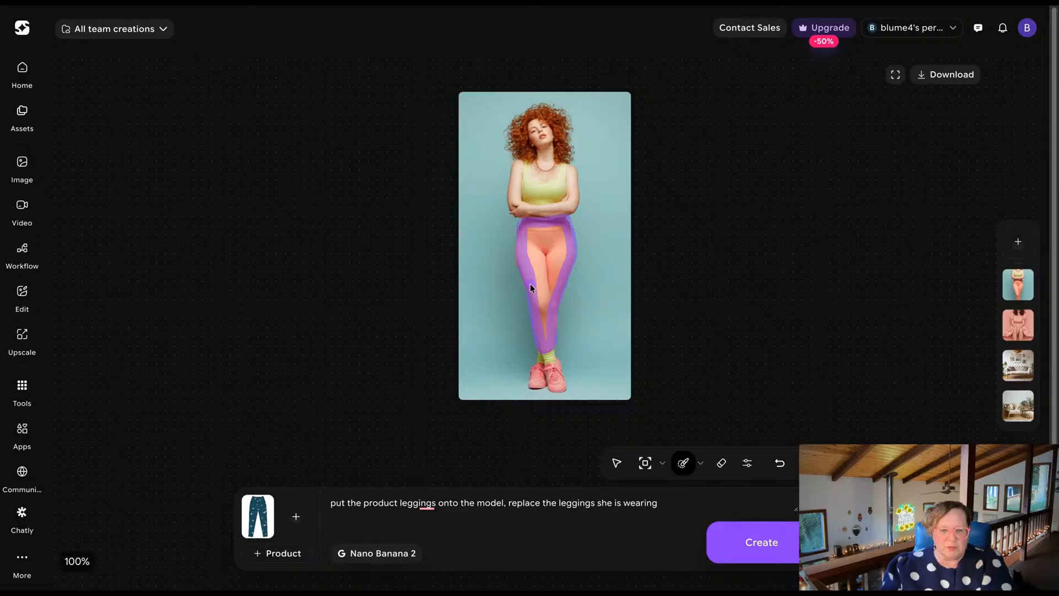
left_click_drag(547, 329, 562, 232)
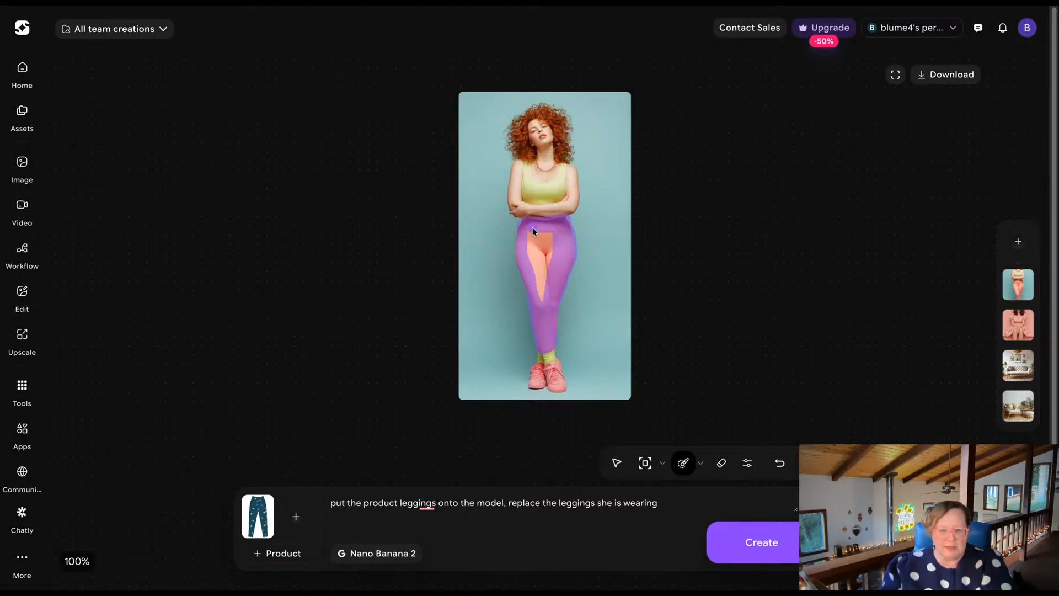
mouse_move(551, 235)
left_mouse_down()
mouse_move(532, 243)
mouse_move(552, 284)
left_mouse_up()
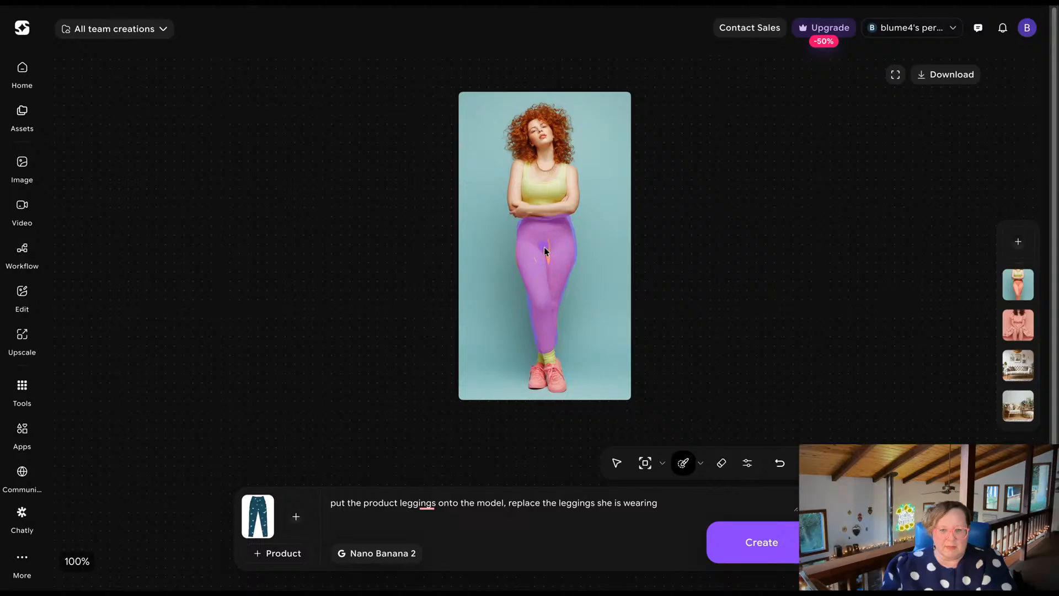
mouse_move(551, 240)
left_mouse_down()
mouse_move(534, 256)
mouse_move(541, 283)
left_mouse_up()
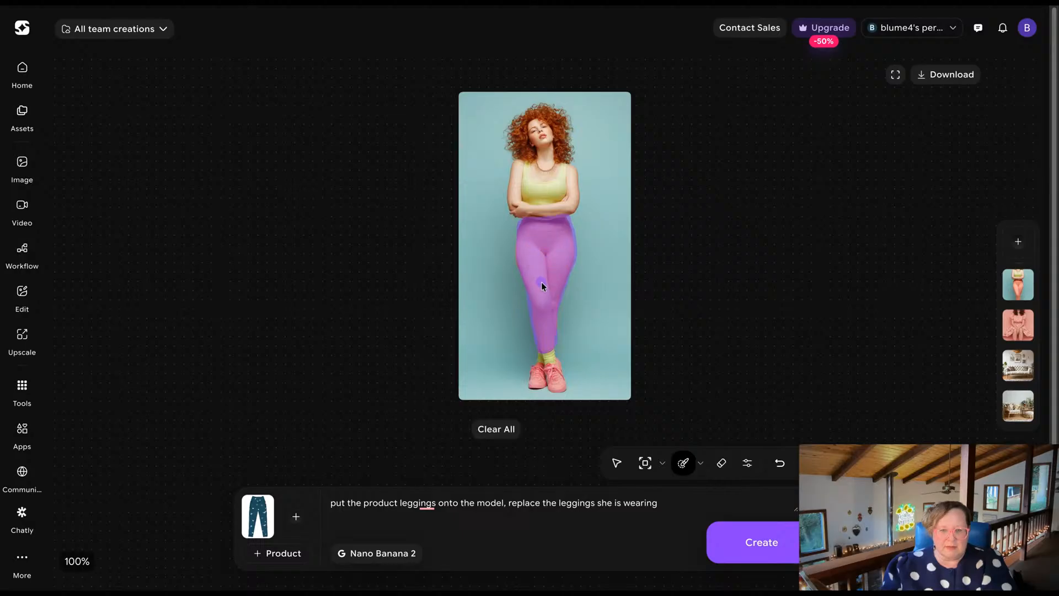
left_click(767, 552)
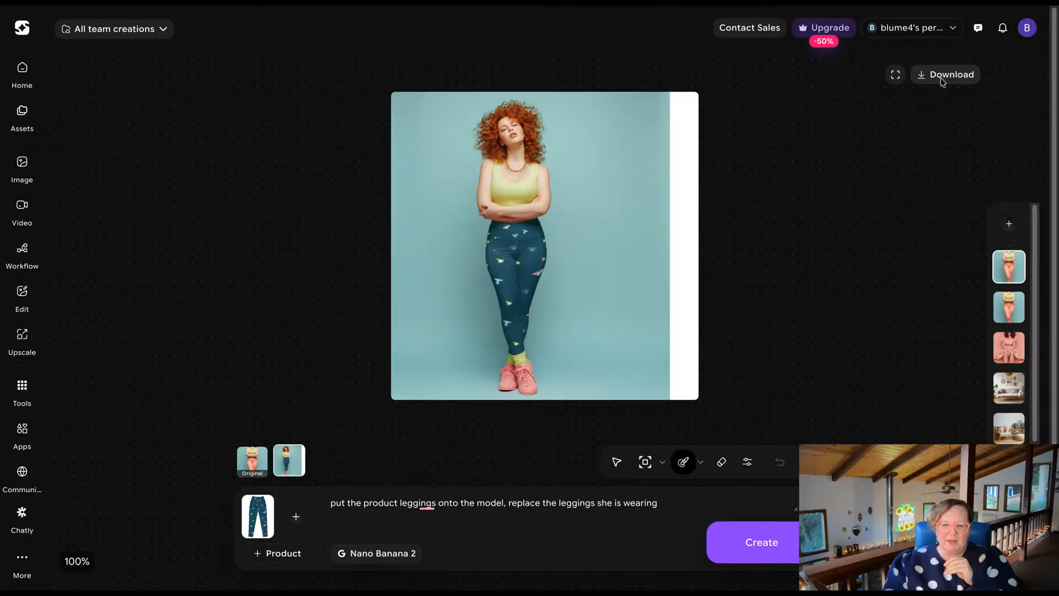
Compare the original masked model photo with the generated version wearing the patterned leggings.
left_click(836, 300)
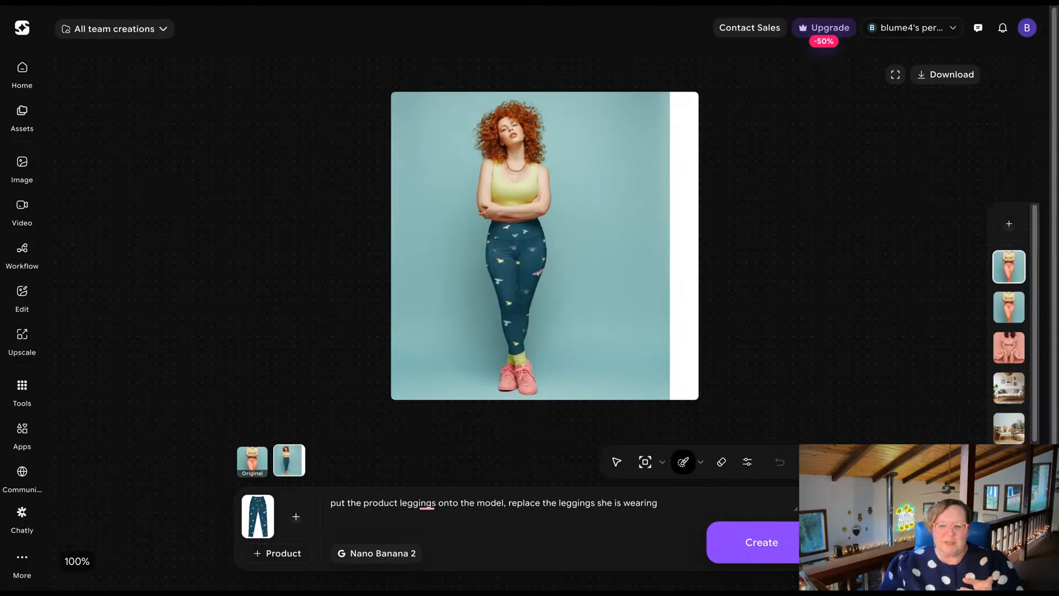
left_click(252, 467)
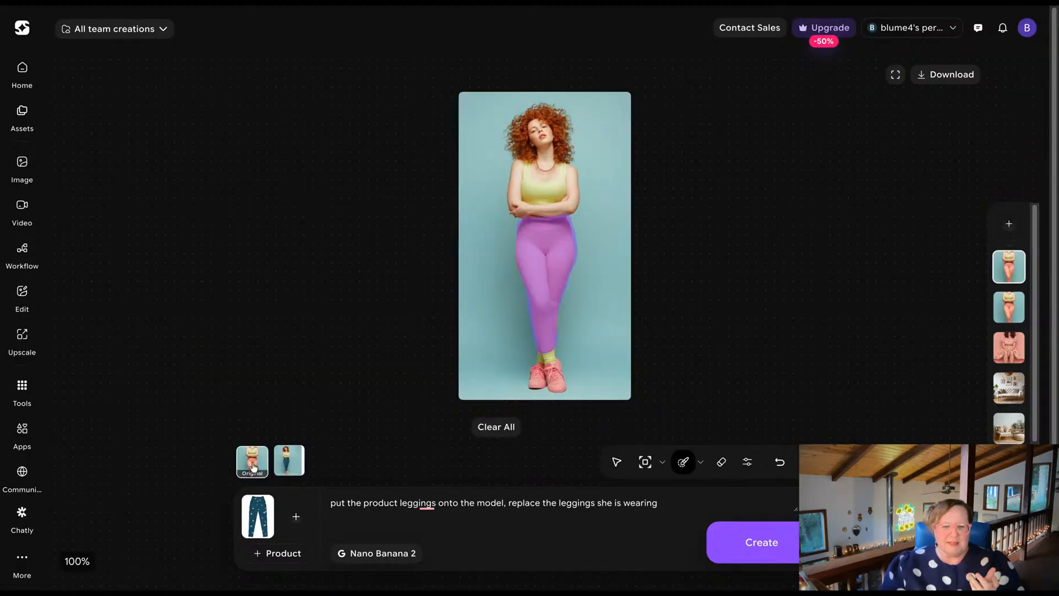
left_click(290, 462)
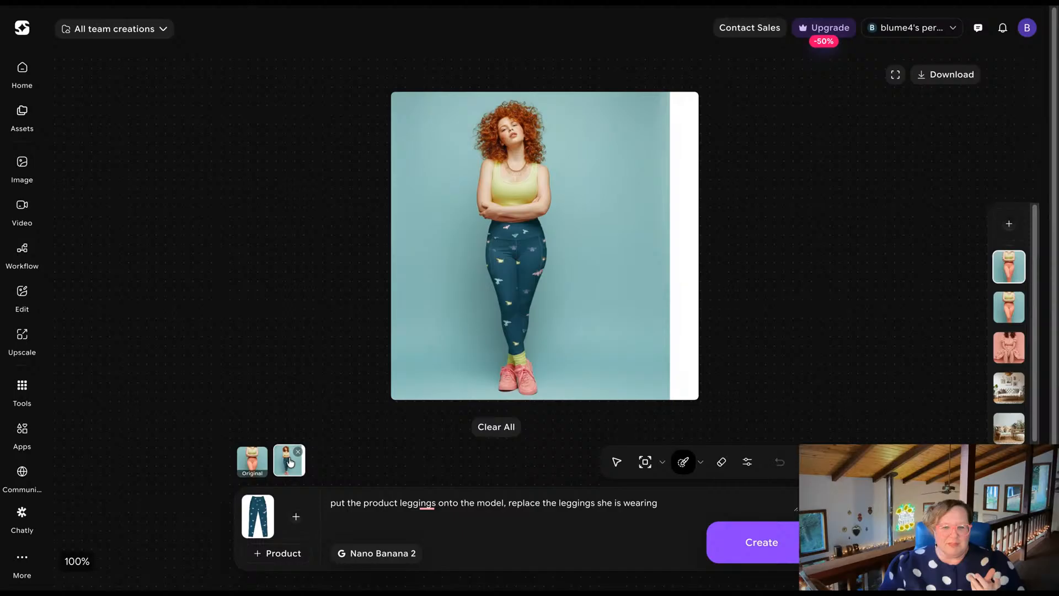
left_click(251, 464)
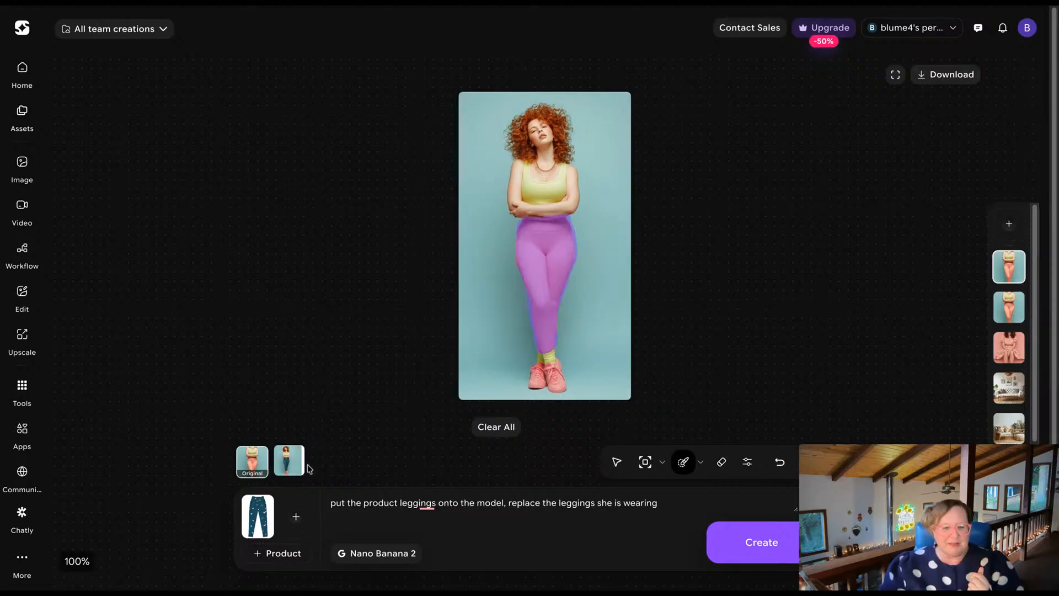
left_click(285, 472)
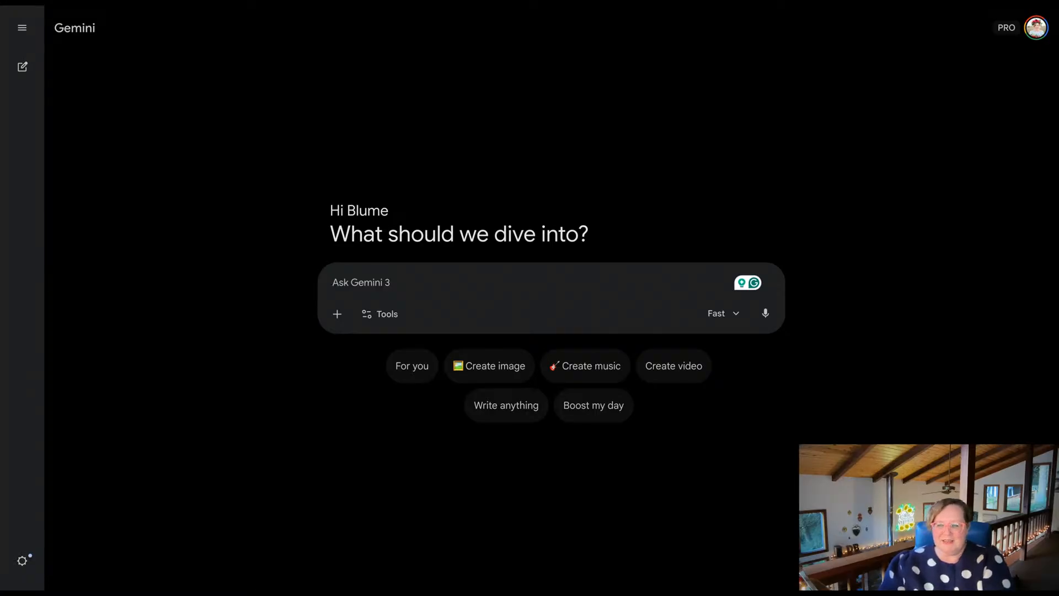
Switch to Gemini and attach the model photo and the patterned leggings image to a new chat.
left_click_drag(525, 276, 525, 277)
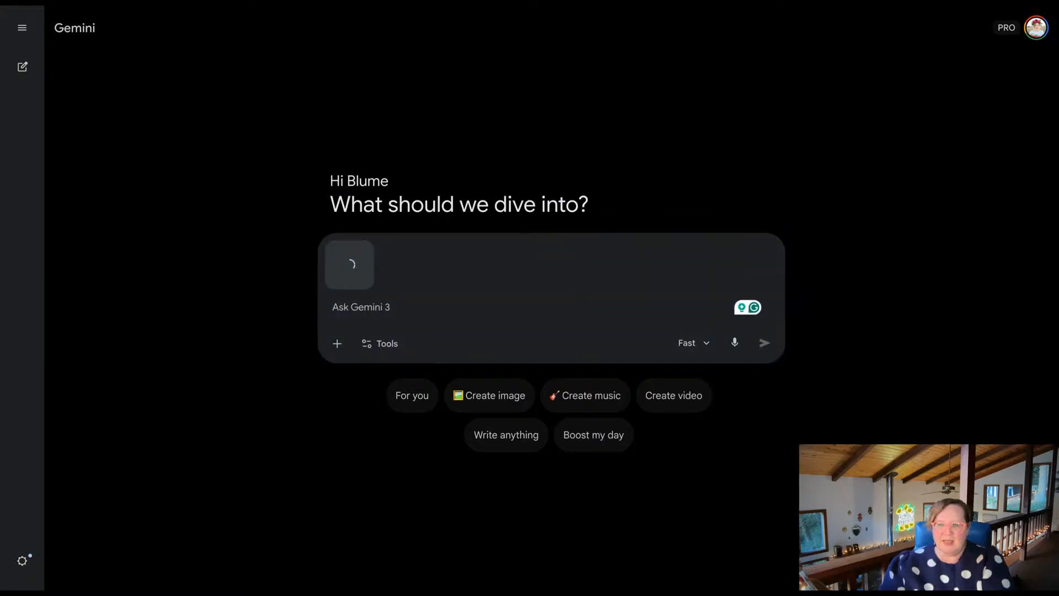
left_click_drag(524, 277, 386, 310)
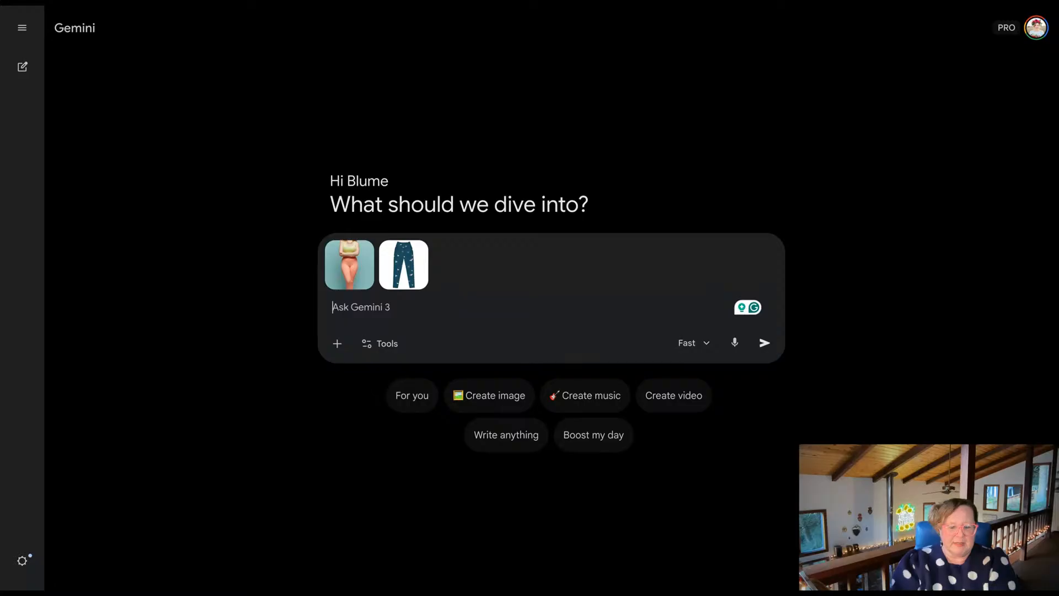
Write the prompt "Put the leggings from image 2 on the model in image 1, keep everything else about the model's image the same".
type("Put the le")
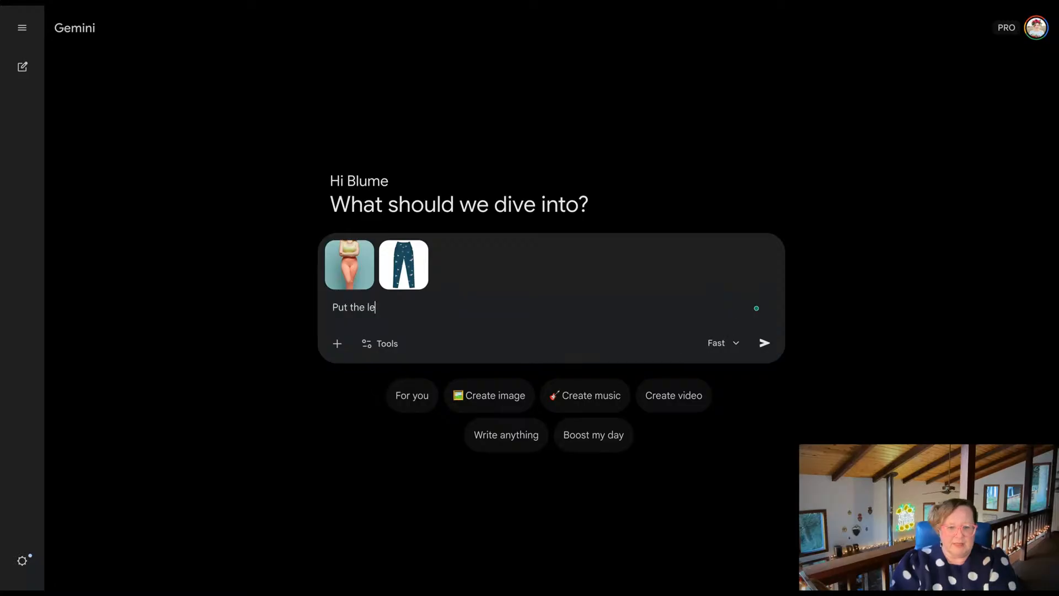
type("ggings from imag")
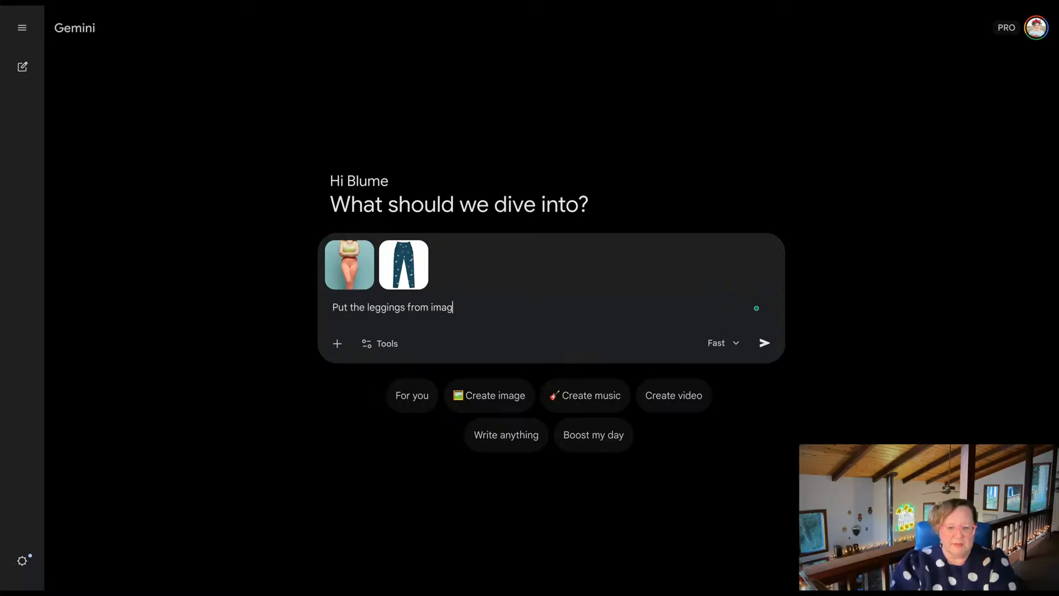
type("e 2 on the model")
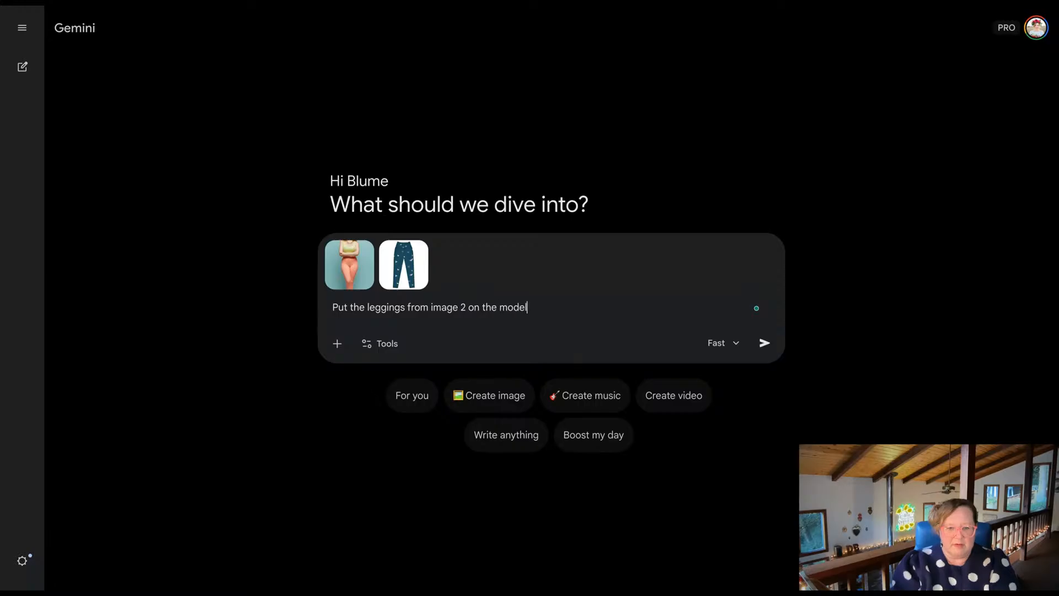
type(" in image 1, keep ")
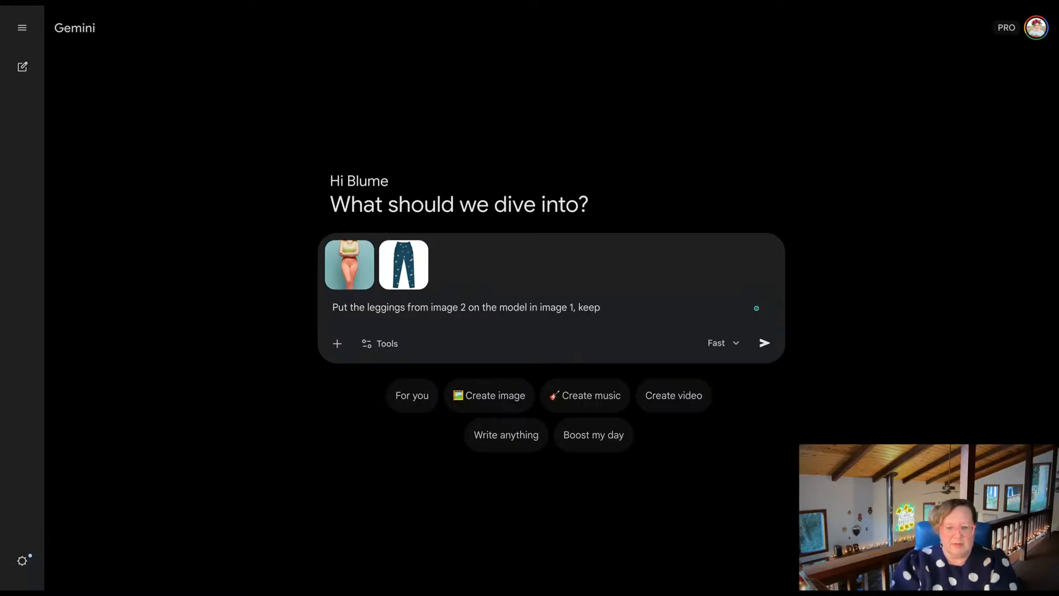
type("everythi")
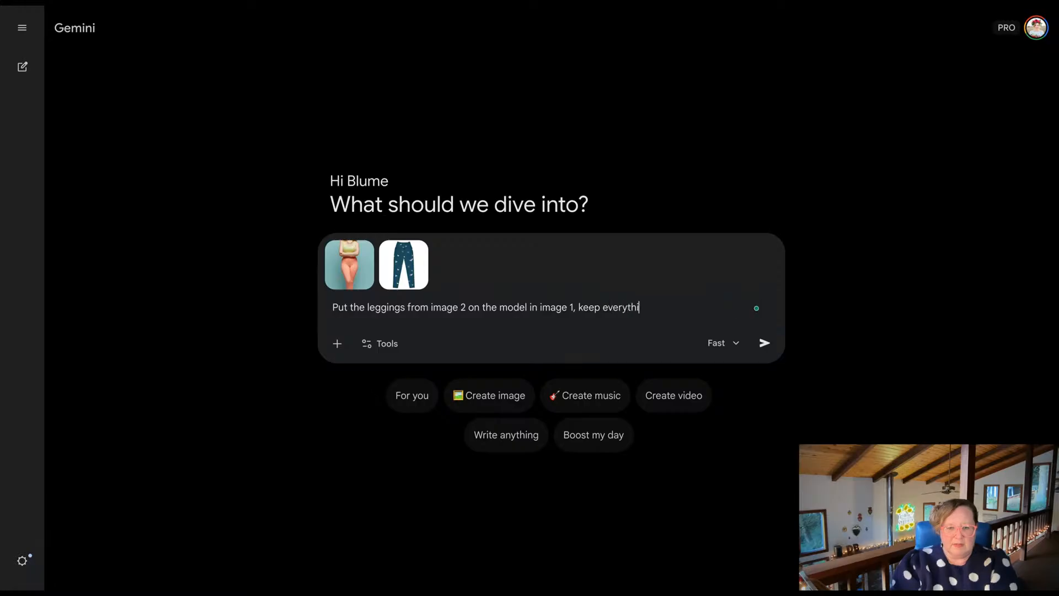
type("ng else about the mo")
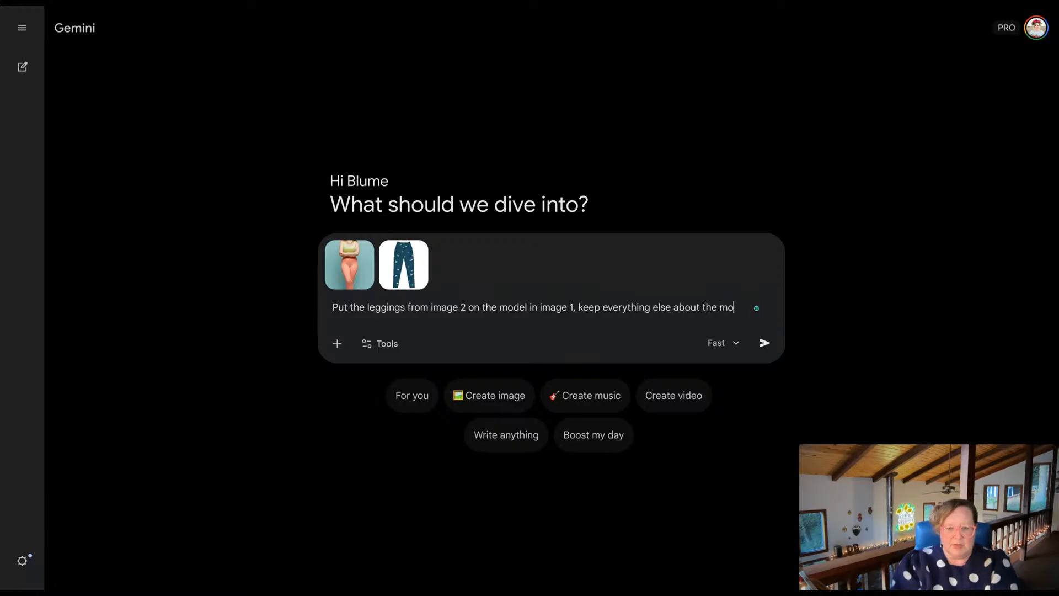
type("del's image the")
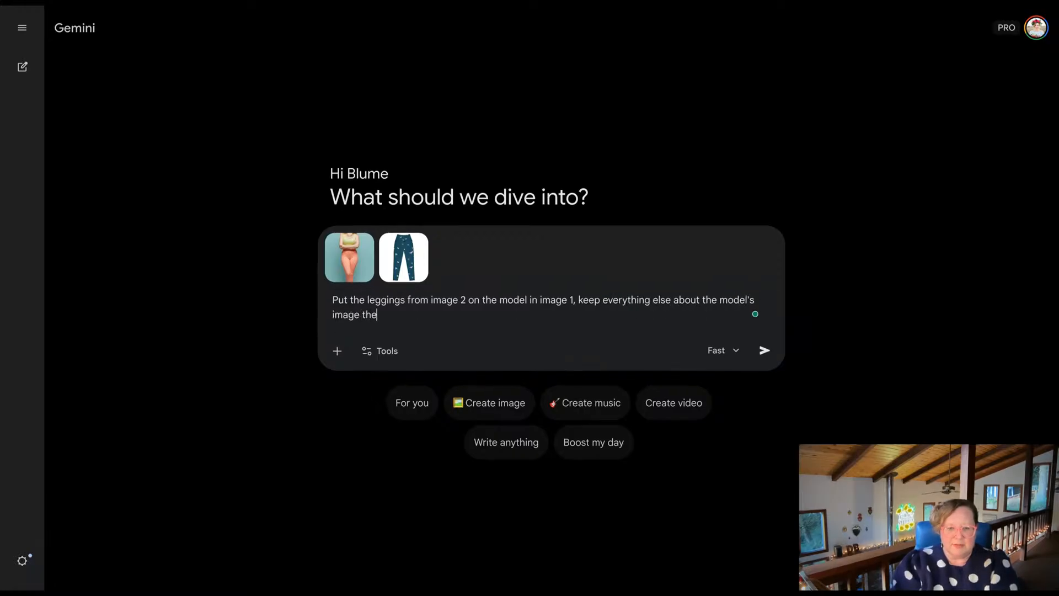
type(" same, and sa")
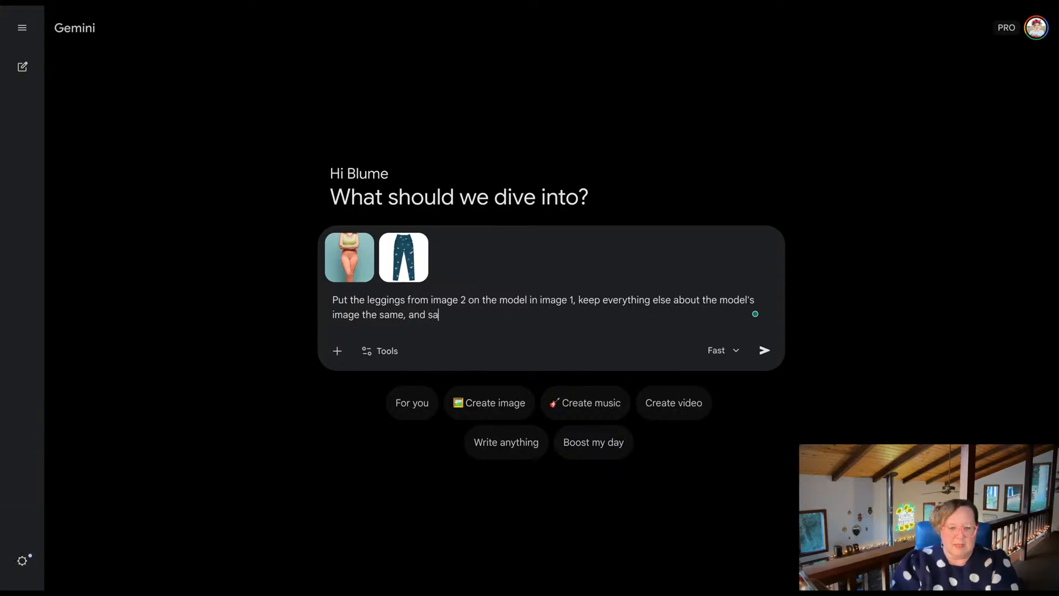
type("me aspec")
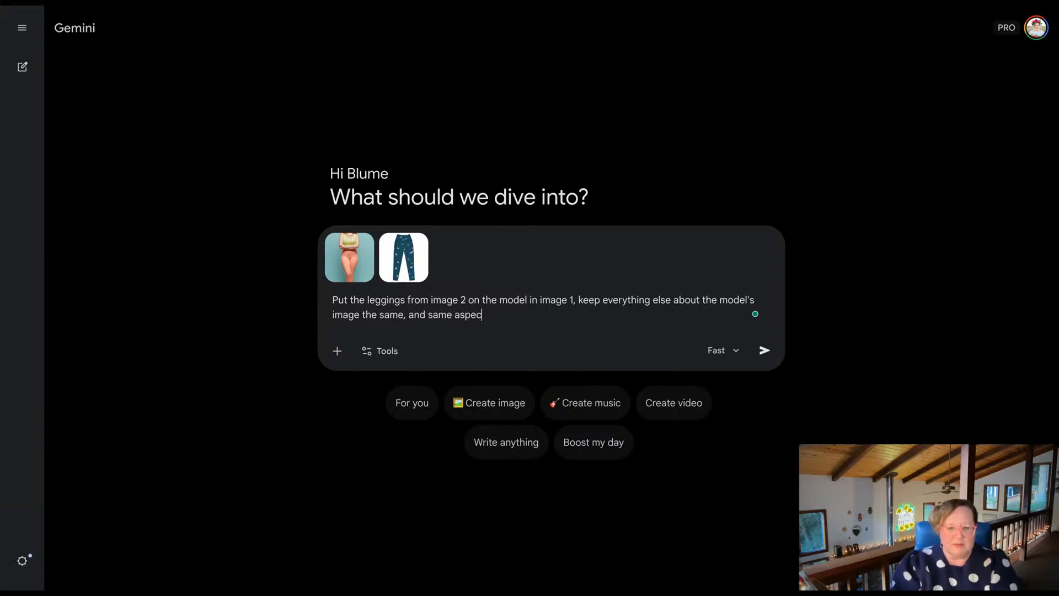
type("t ratio ")
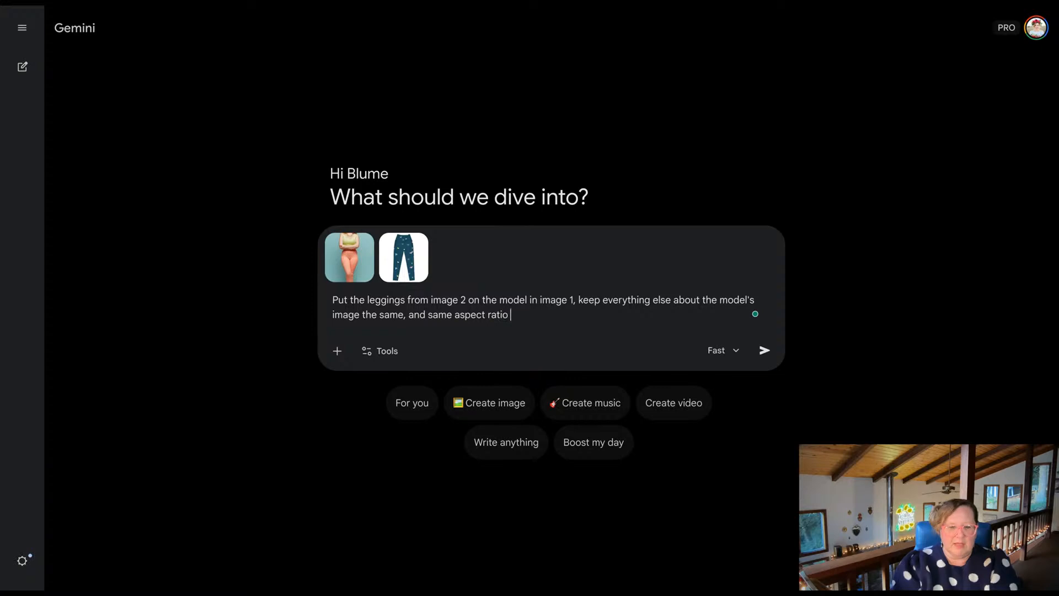
type("9:16")
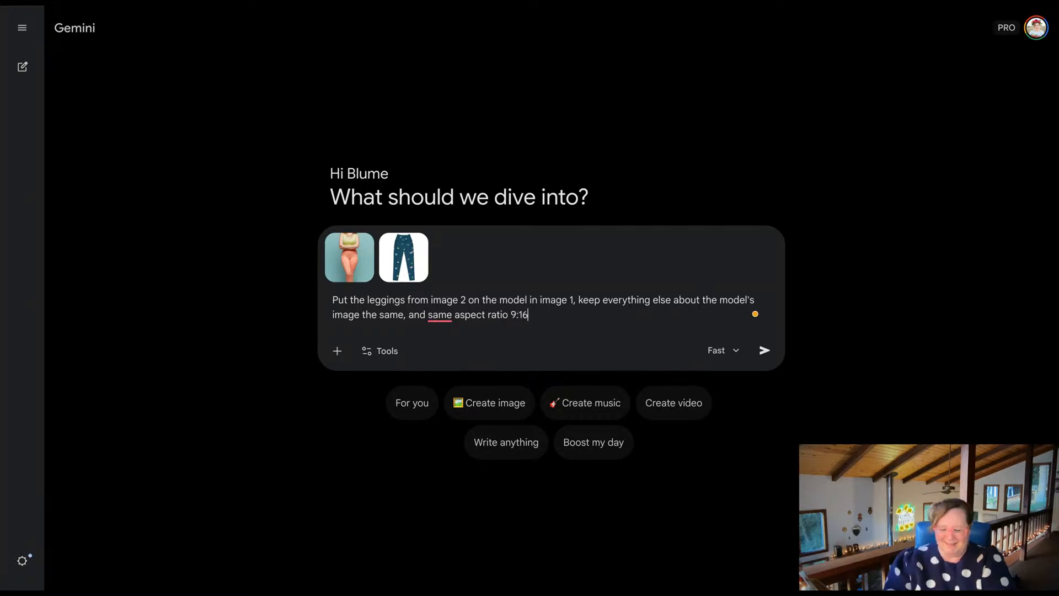
Extend the leggings prompt with "and same aspect ratio 9:16" and submit it.
left_click(771, 351)
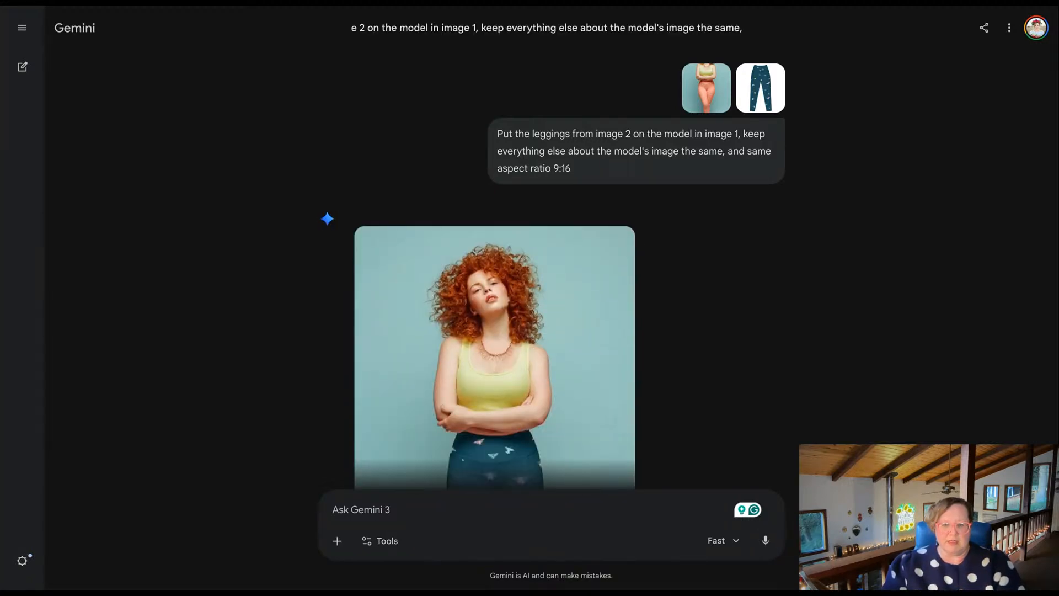
Review the generated image of the red-haired model in the patterned leggings from head to shoes and download it.
scroll(355, 260, "down", 4)
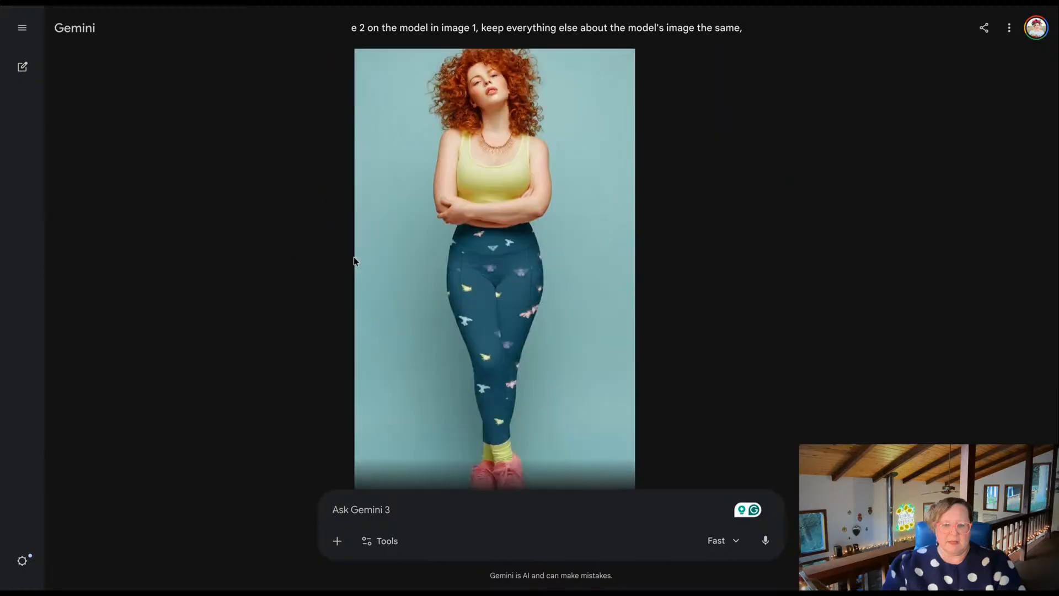
scroll(268, 311, "down", 2)
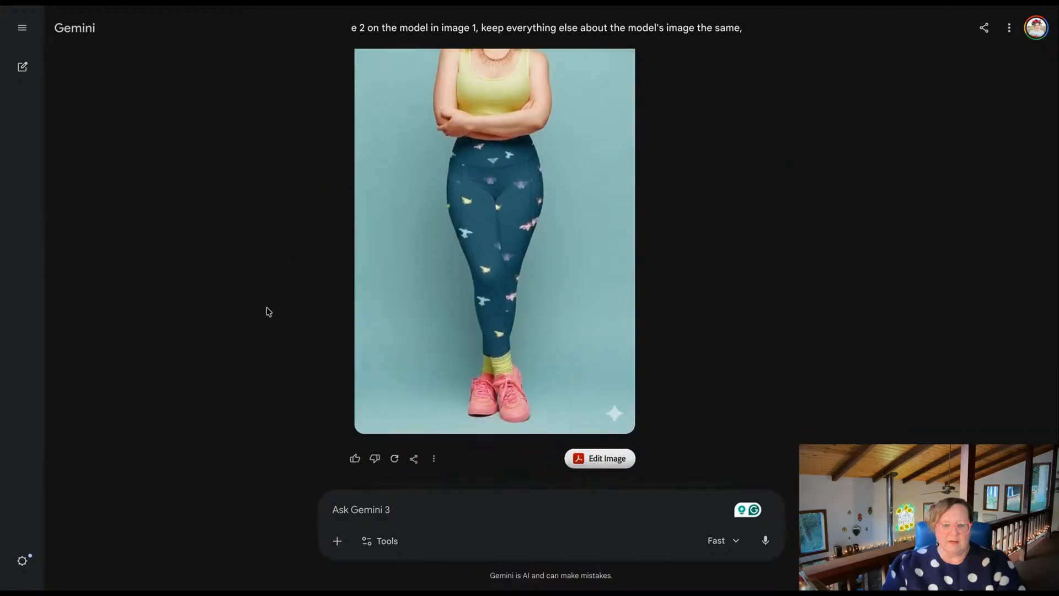
scroll(495, 269, "up", 3)
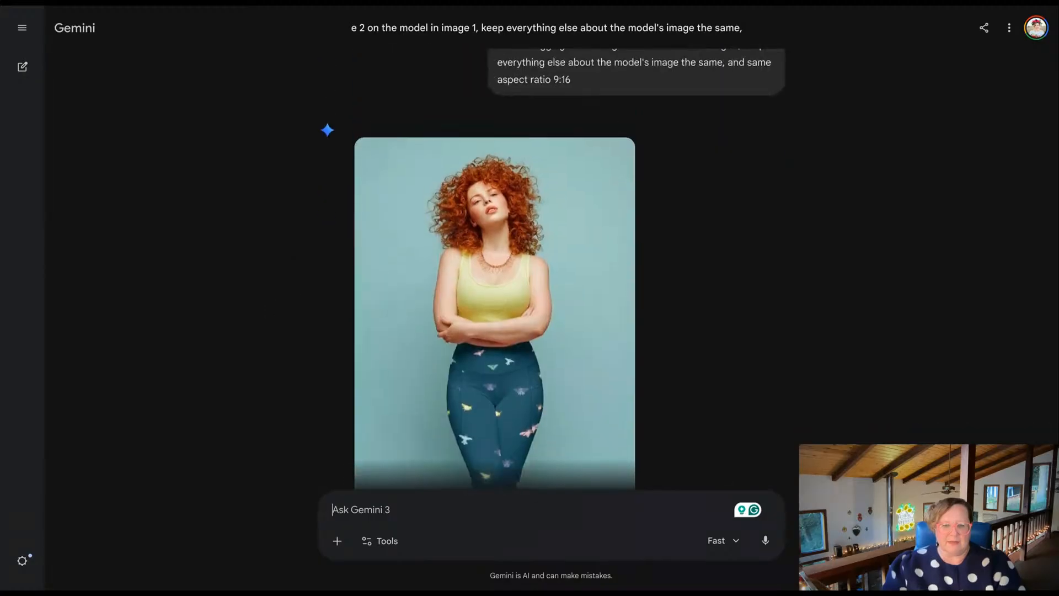
scroll(435, 406, "down", 4)
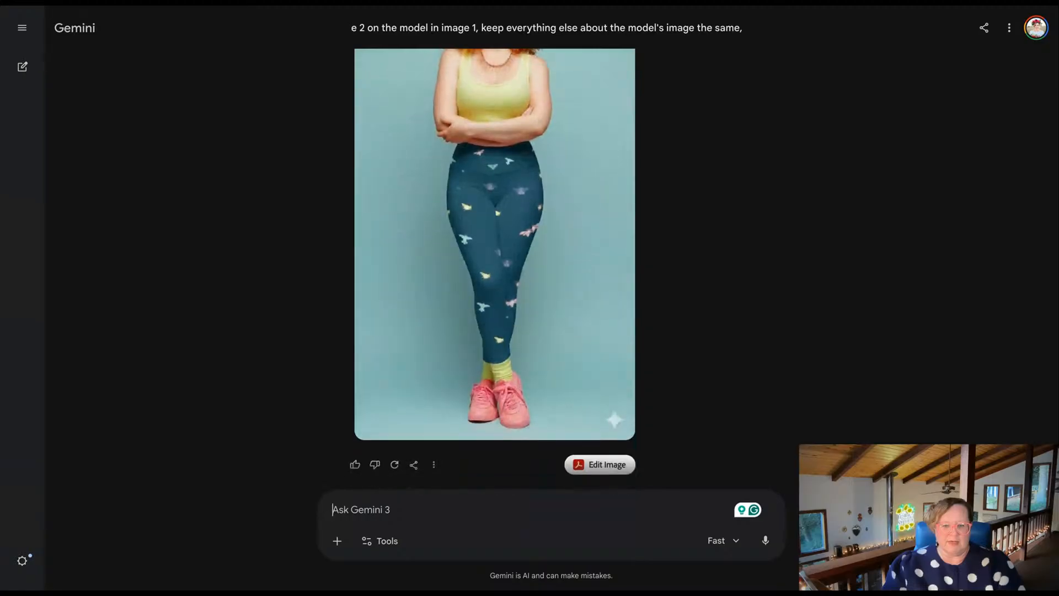
left_click(433, 420)
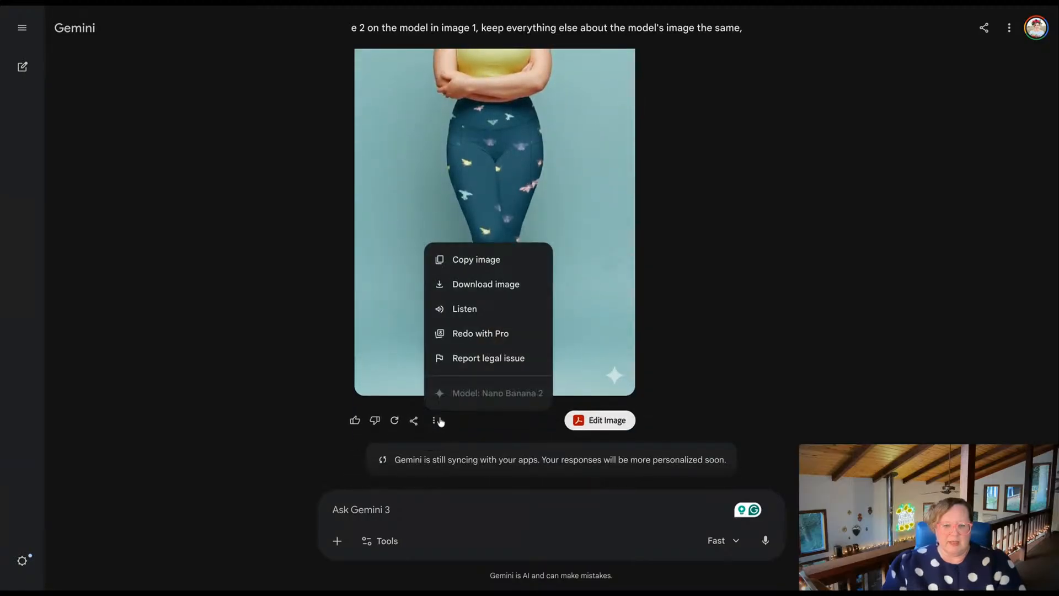
left_click(472, 285)
scroll(271, 286, "up", 3)
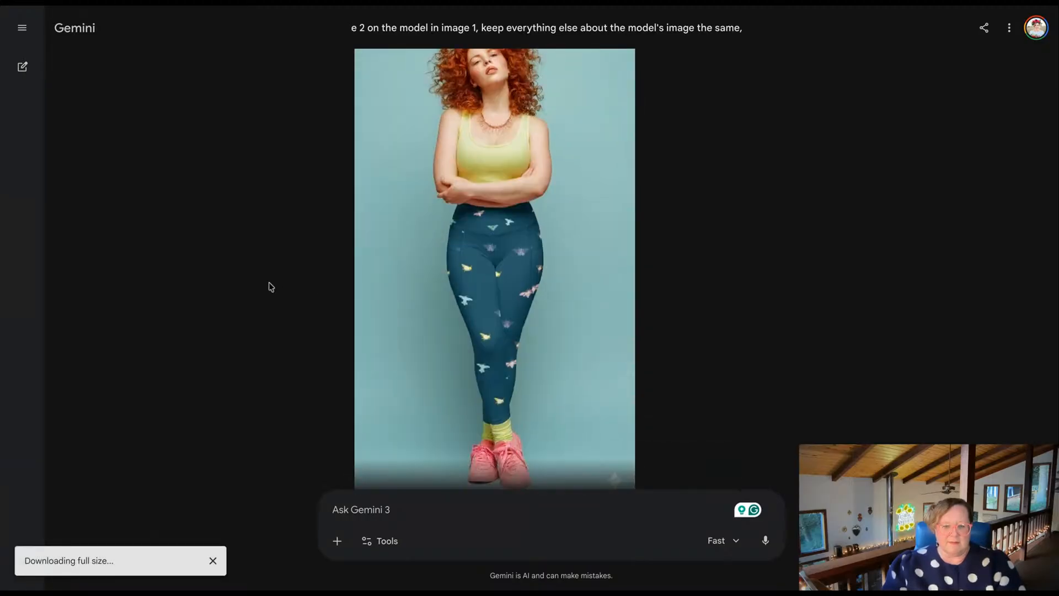
scroll(271, 287, "down", 3)
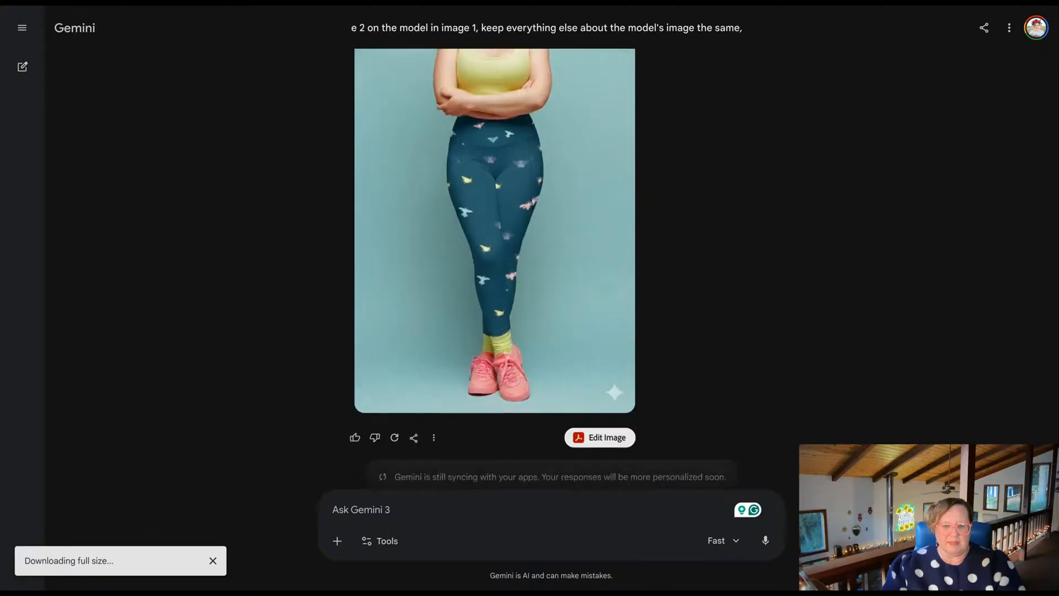
scroll(271, 287, "up", 1)
scroll(495, 268, "up", 2)
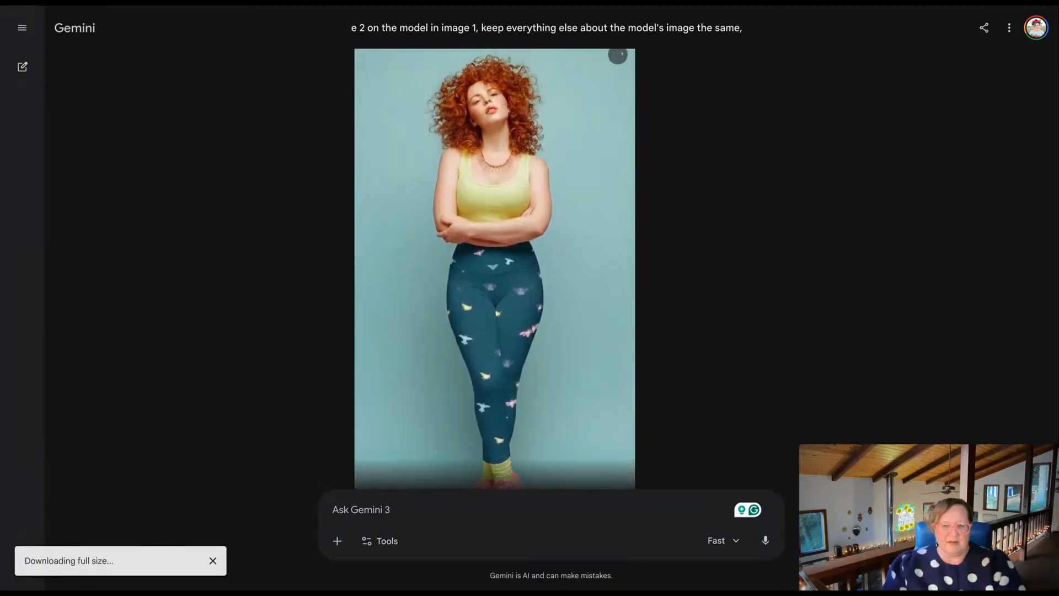
scroll(495, 269, "down", 3)
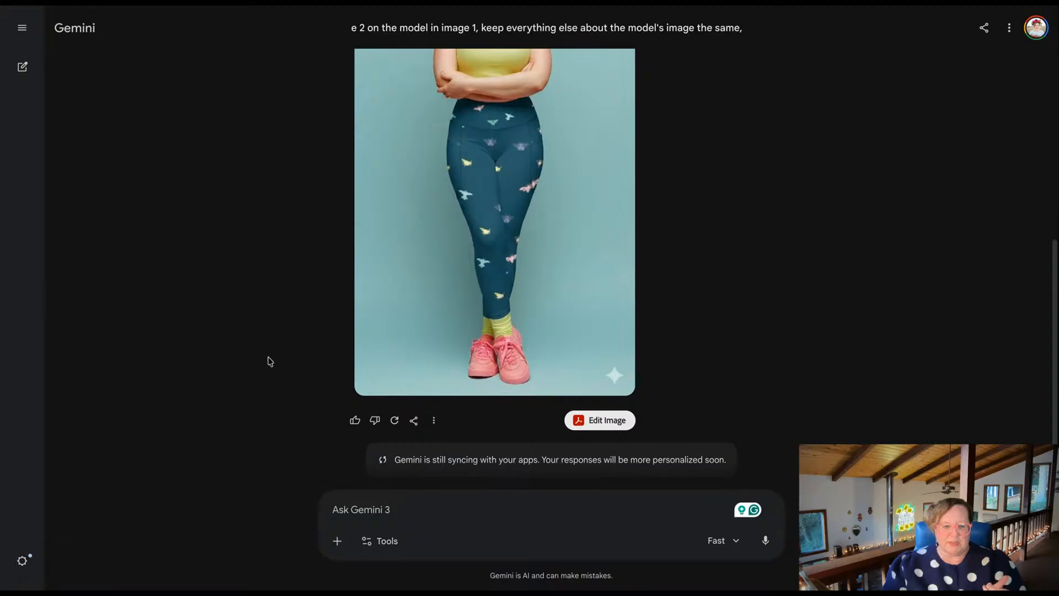
Start a new chat and attach the photo of the model in the pink dress and the floral sleeveless dress image.
left_click(22, 68)
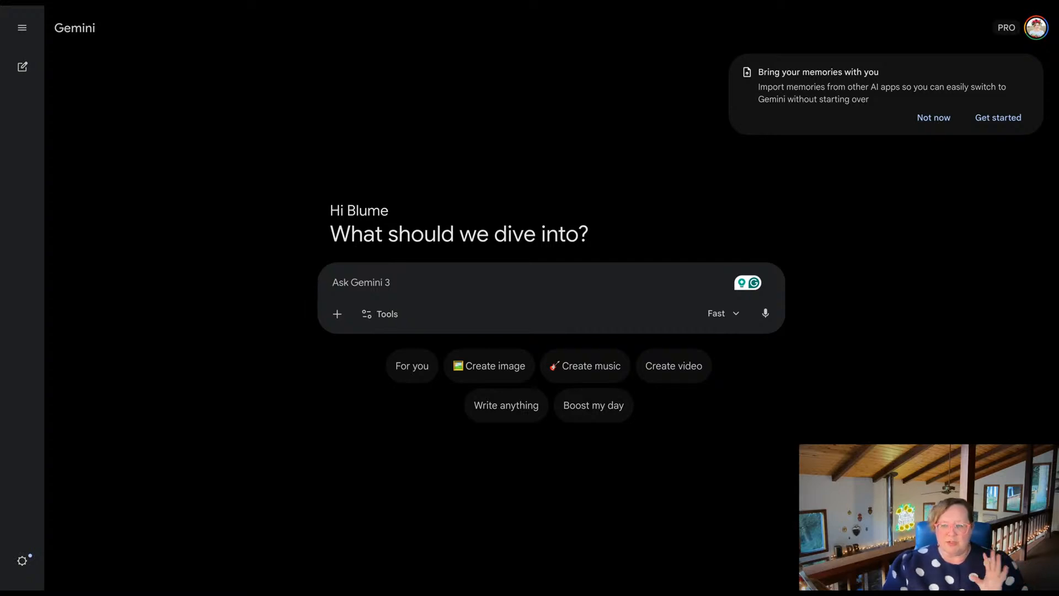
left_click_drag(1058, 298, 552, 298)
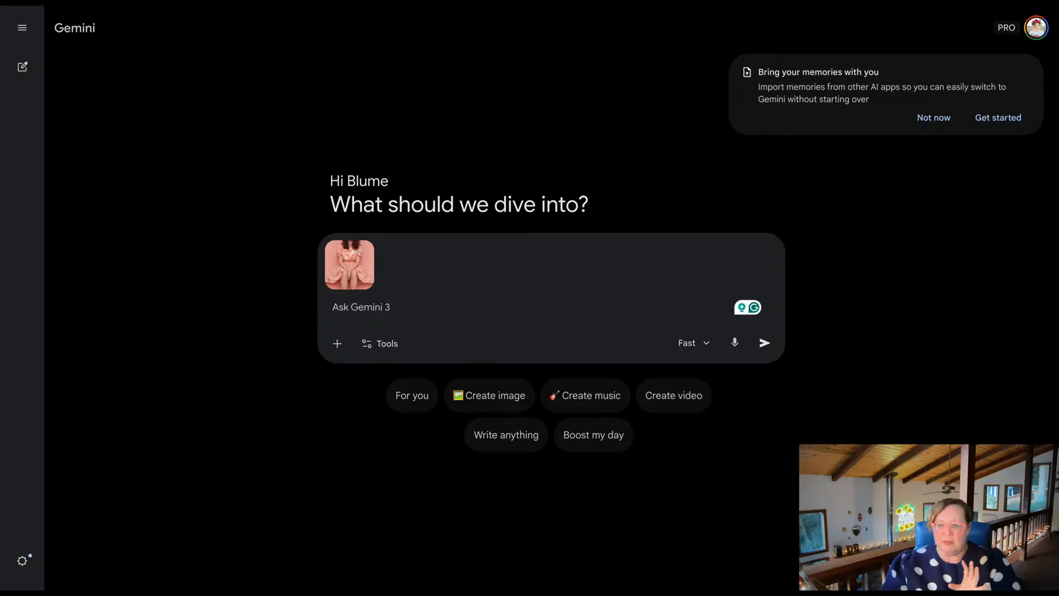
left_click_drag(0, 276, 472, 273)
Write the prompt "Put the dress in image 2 on the model in image 1, keep everything else the same in image 1 of the model".
left_click(409, 311)
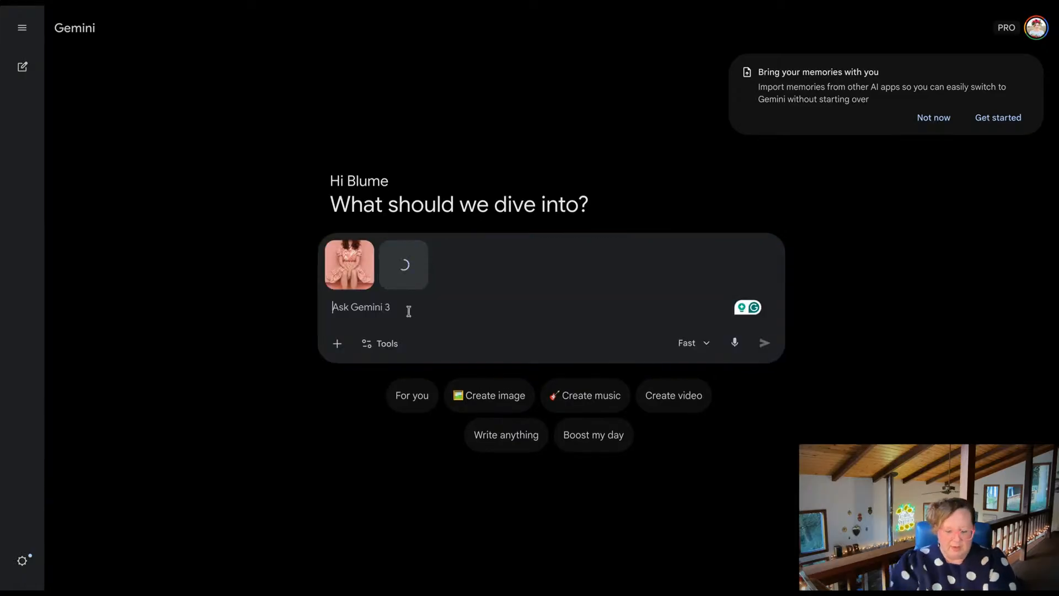
type("Put the ")
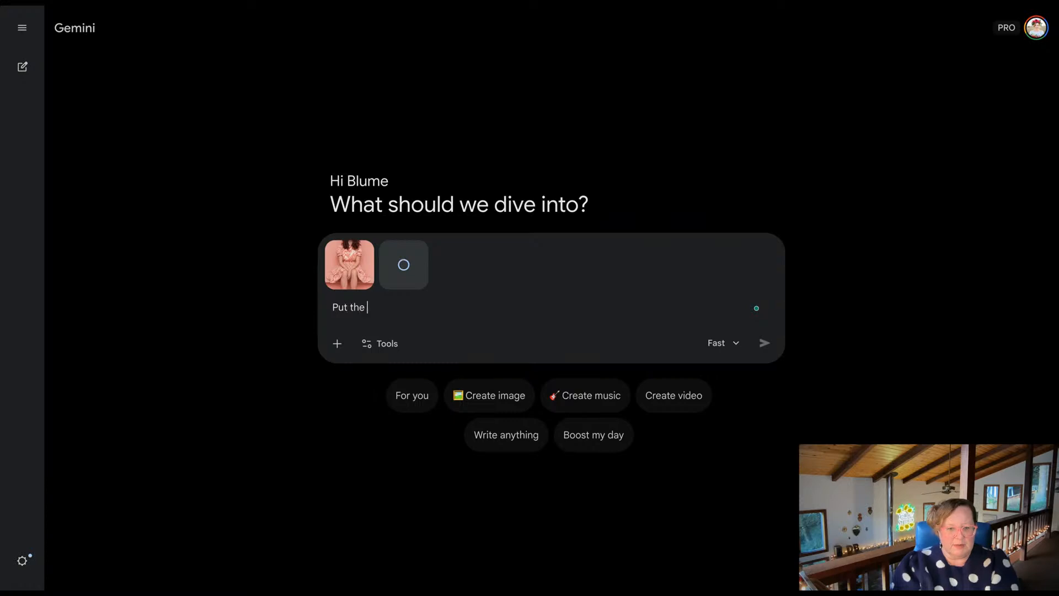
type("dress in image ")
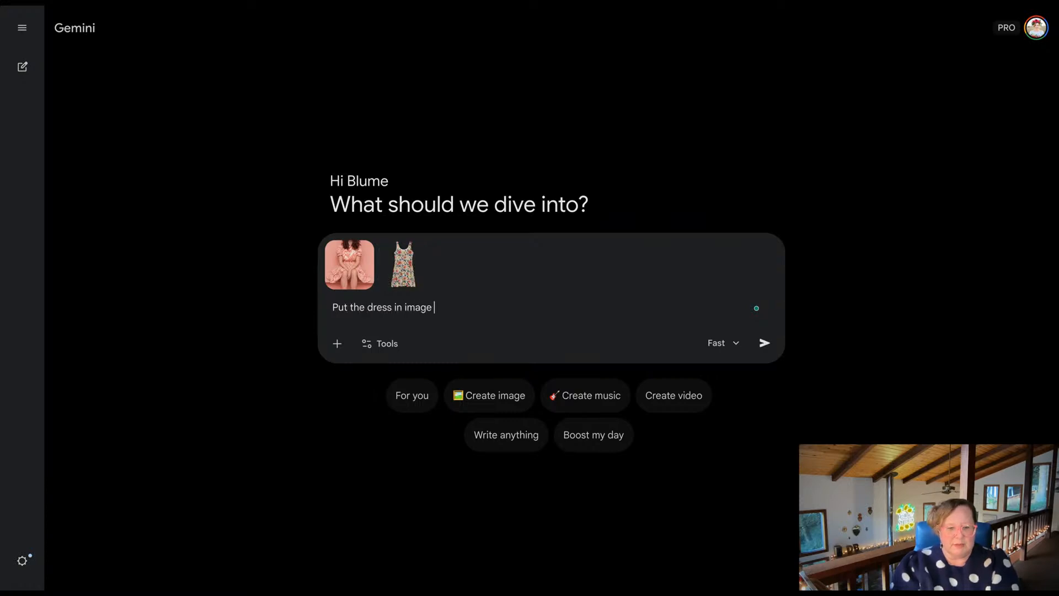
type("2 on the model in")
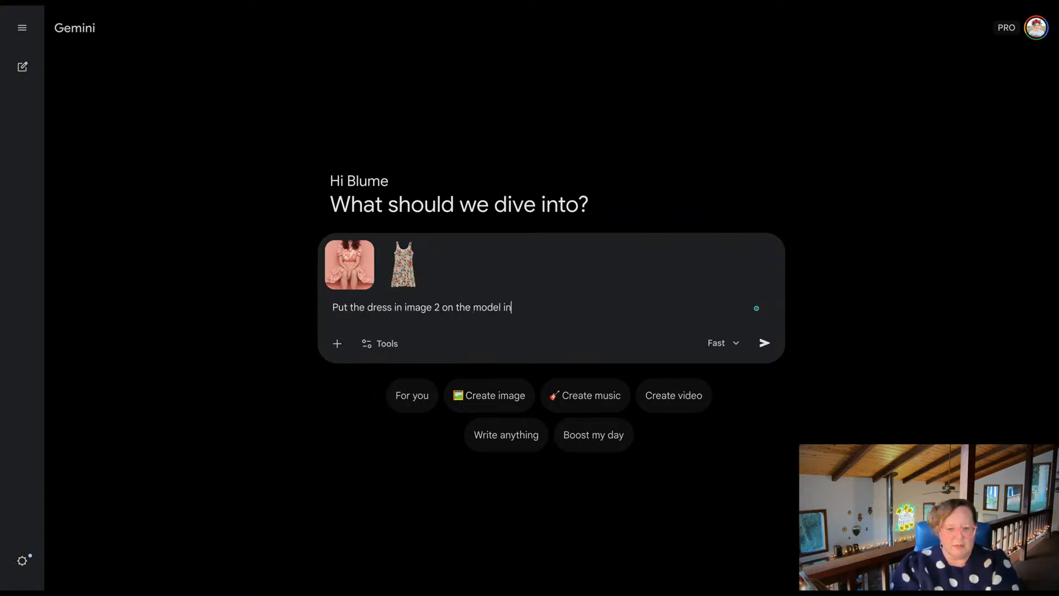
type(" image 1, keep everything els")
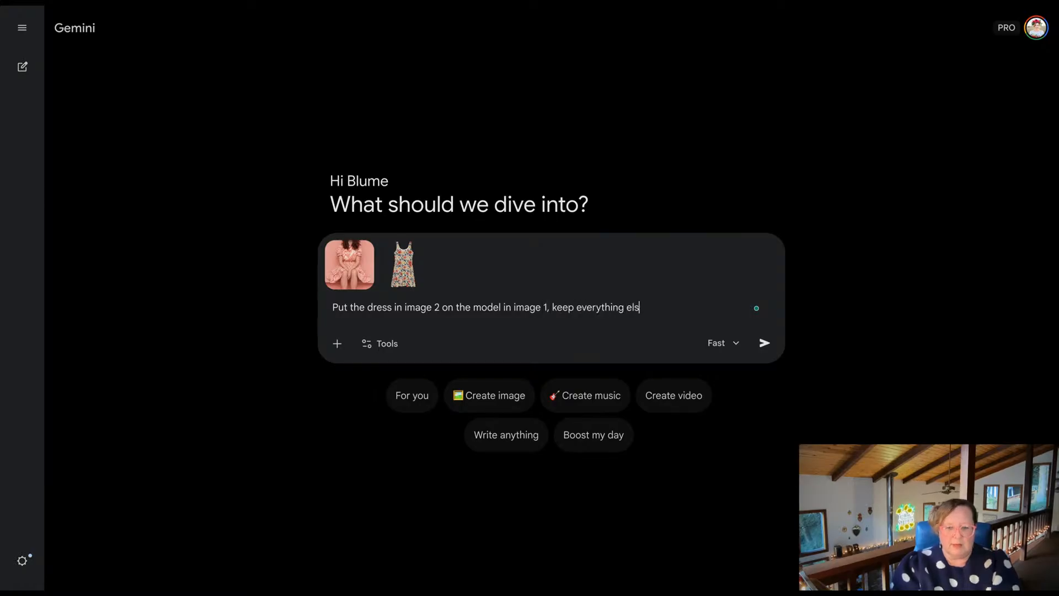
type("e the same in image ")
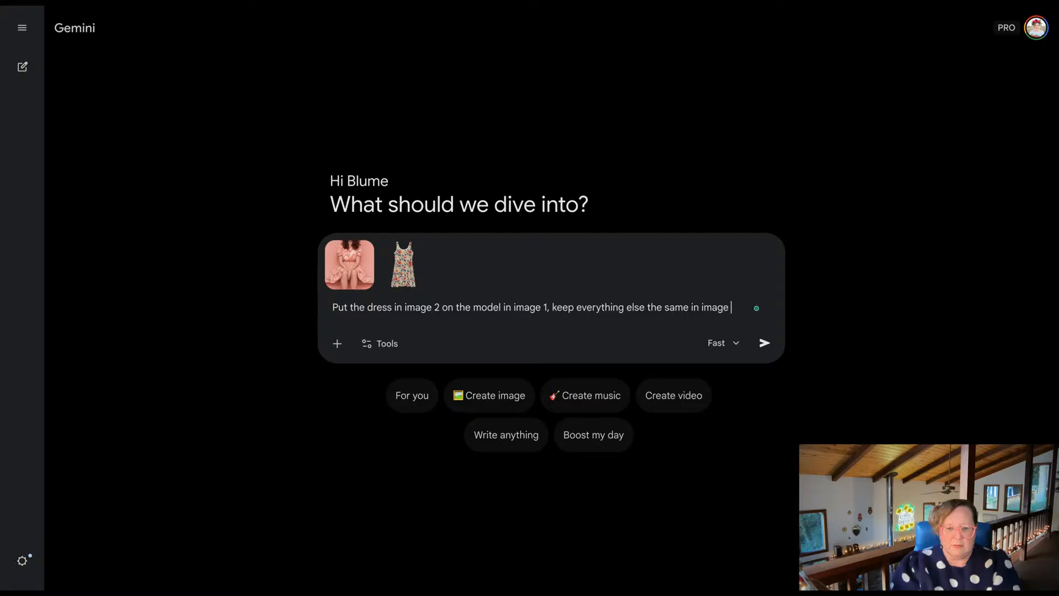
type("1 of the model, ")
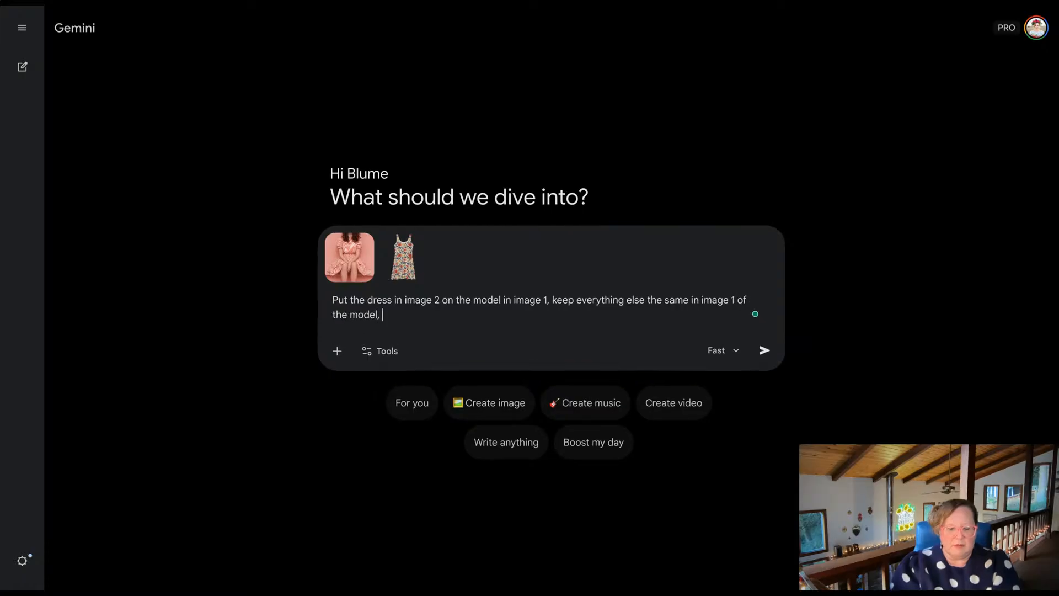
type("keep aspec")
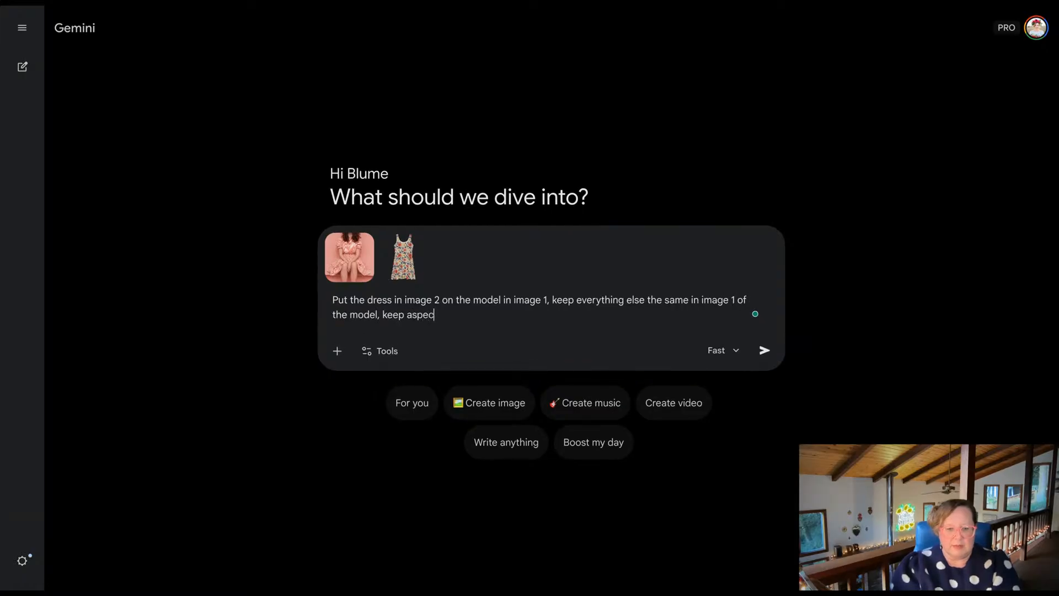
type("t ratio 0:")
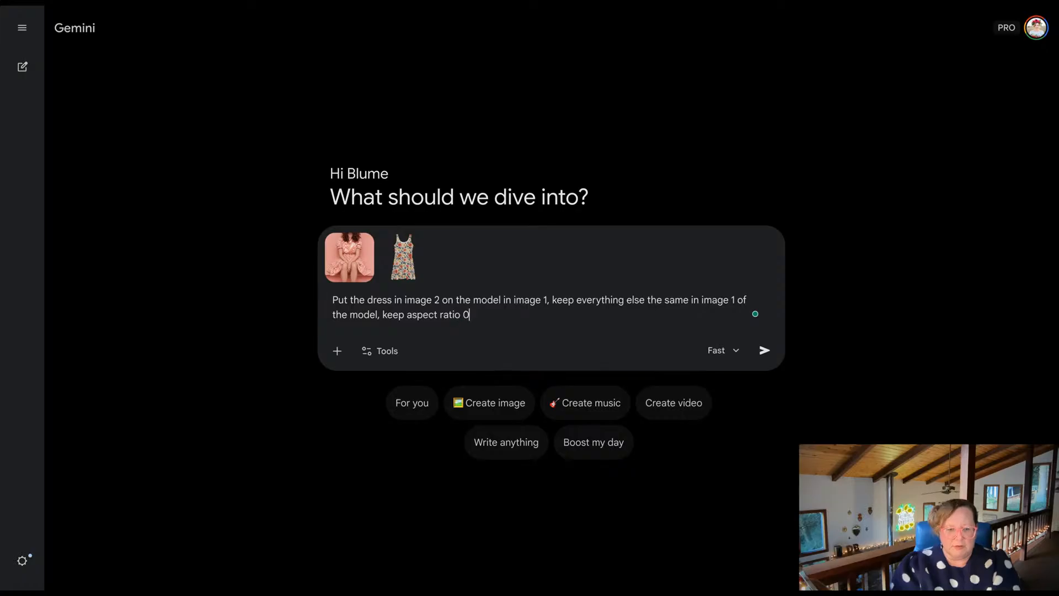
Complete the dress prompt with the instruction "keep aspect ratio 9:16".
key("BackSpace")
key("BackSpace")
type("9:17")
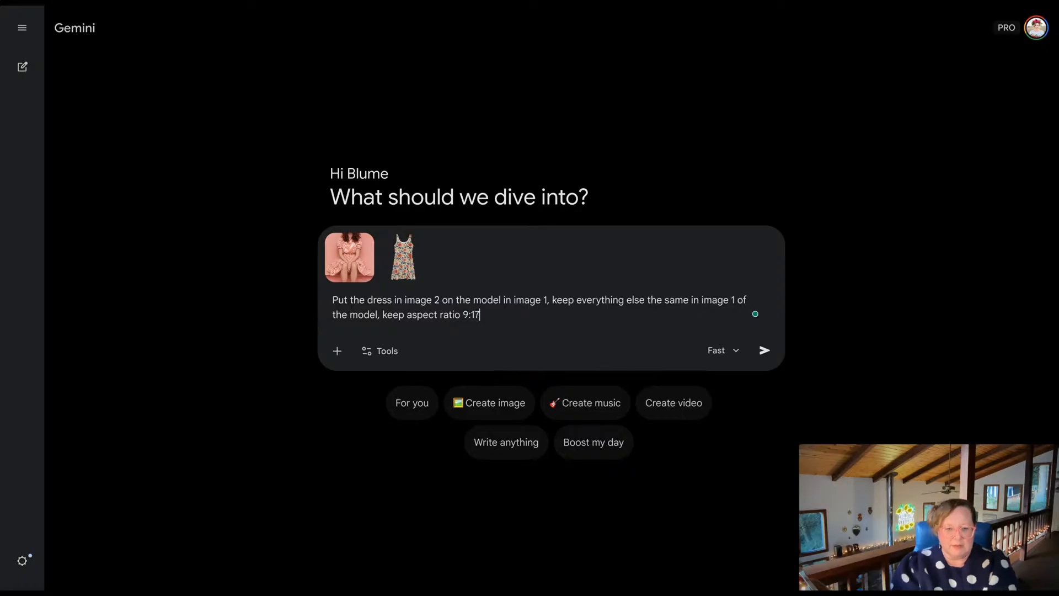
key("BackSpace")
type("6d")
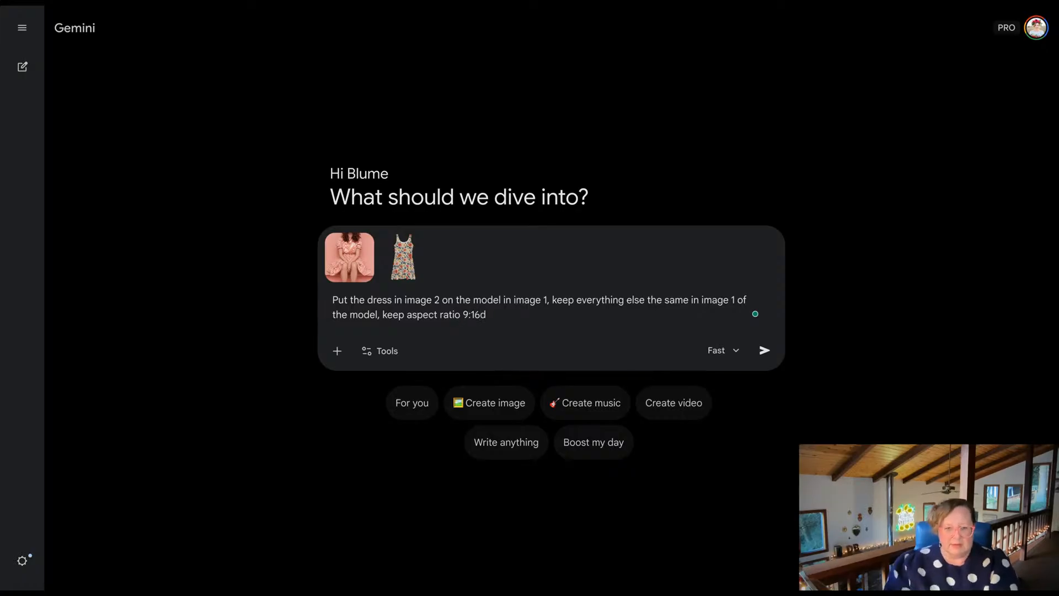
key("BackSpace")
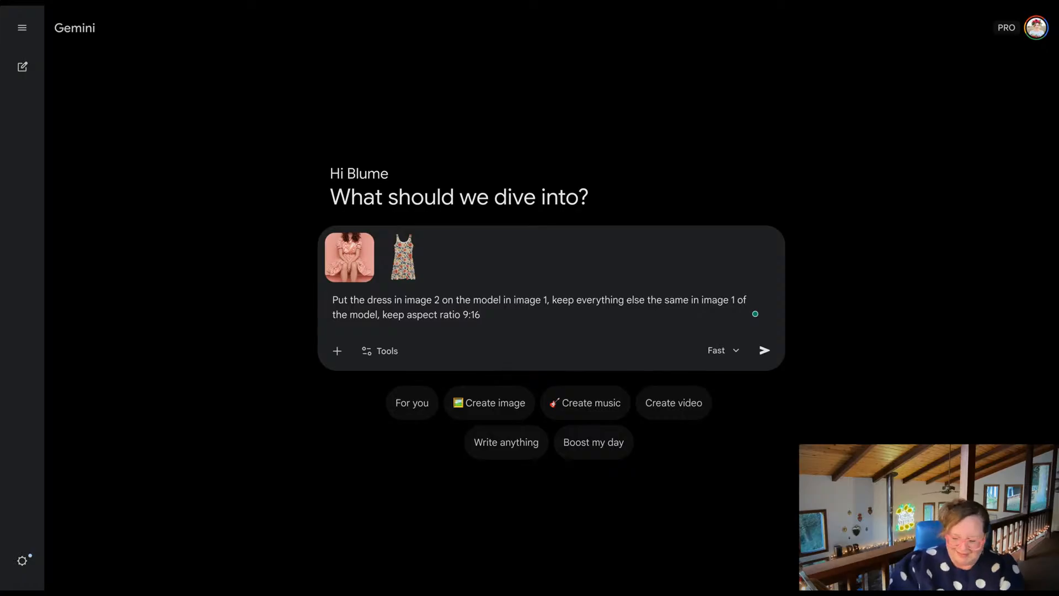
Submit the dress prompt and download the generated image of the model in the floral sleeveless dress.
key("Return")
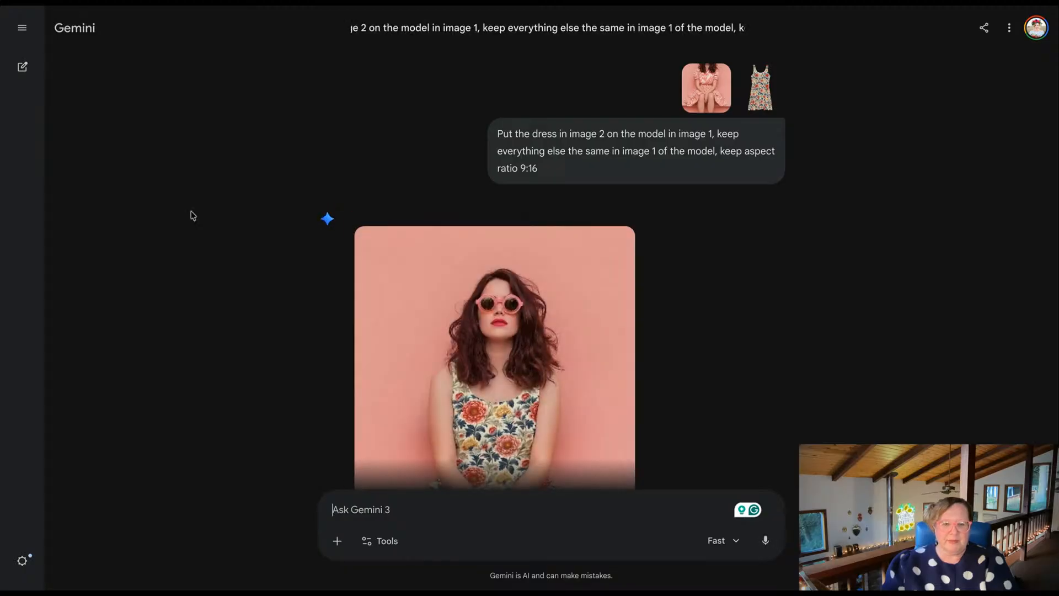
scroll(277, 239, "down", 5)
scroll(280, 241, "down", 2)
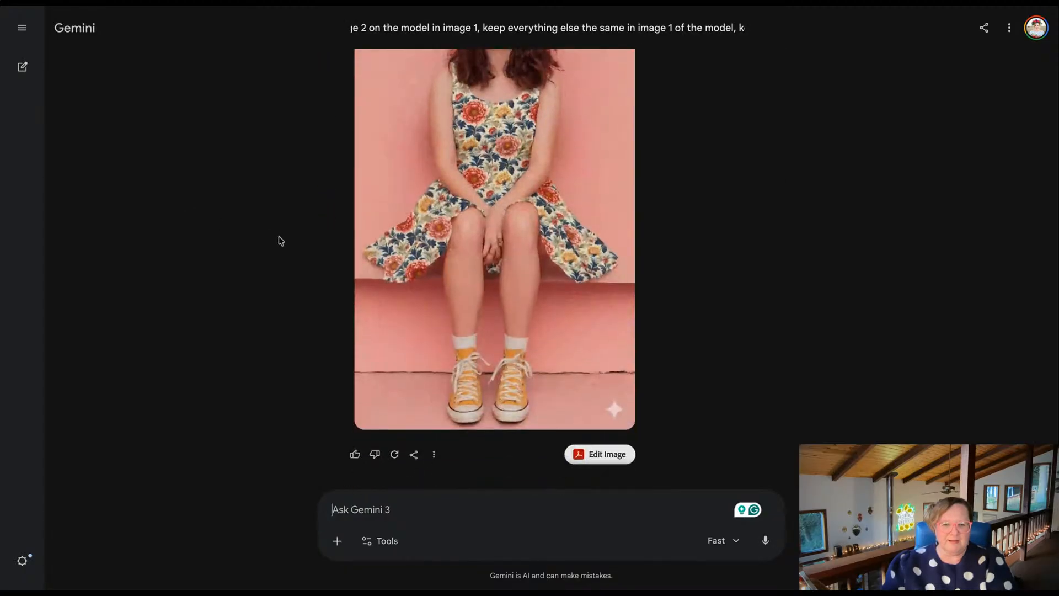
left_click(434, 454)
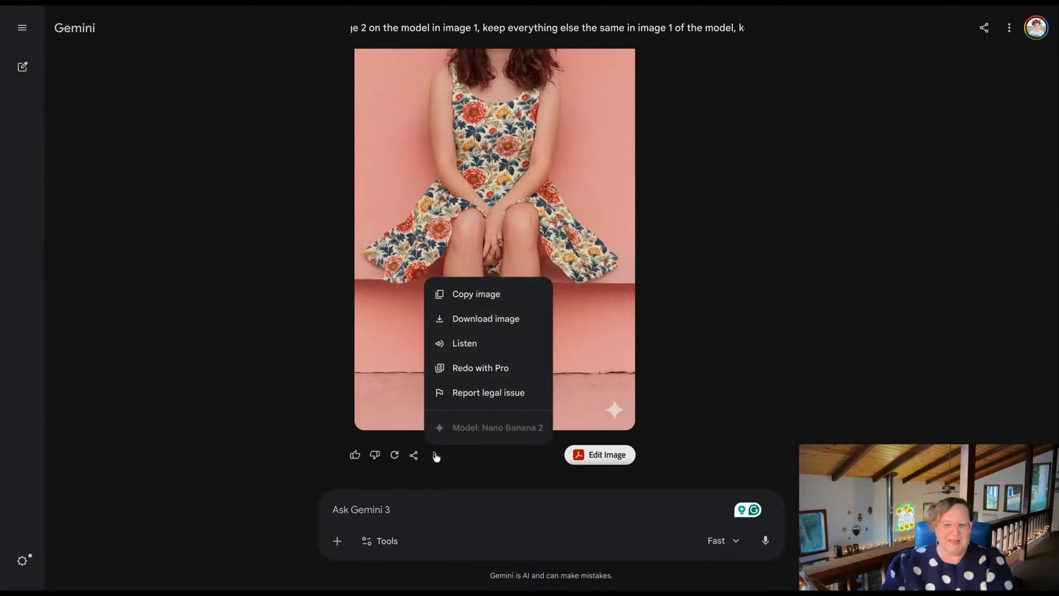
left_click(472, 324)
Examine the generated dress photo, then switch to the inpainting editor and view its two floral dress versions for comparison.
scroll(320, 325, "up", 1)
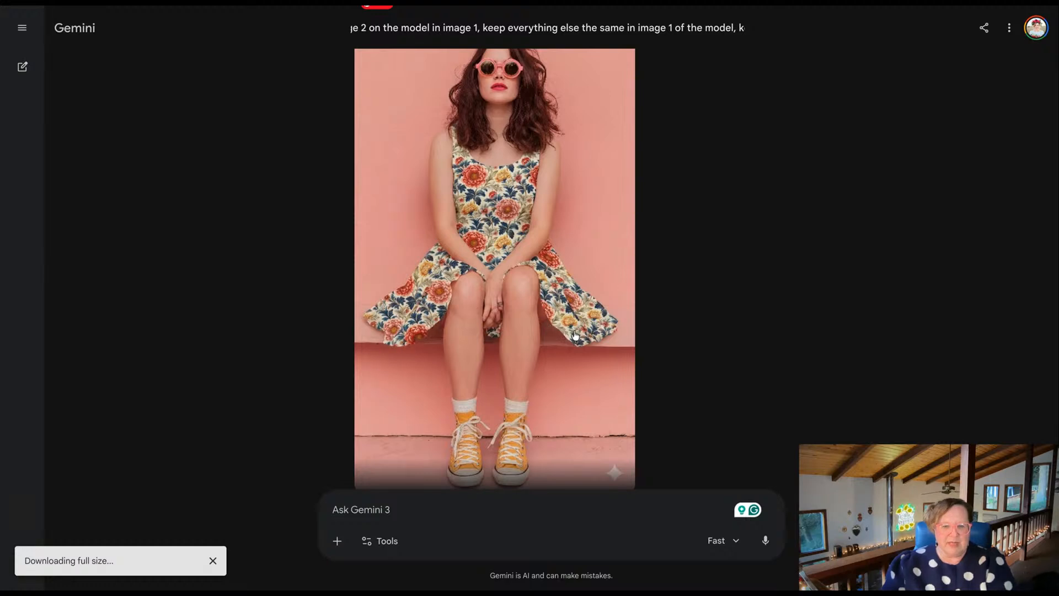
scroll(604, 342, "up", 1)
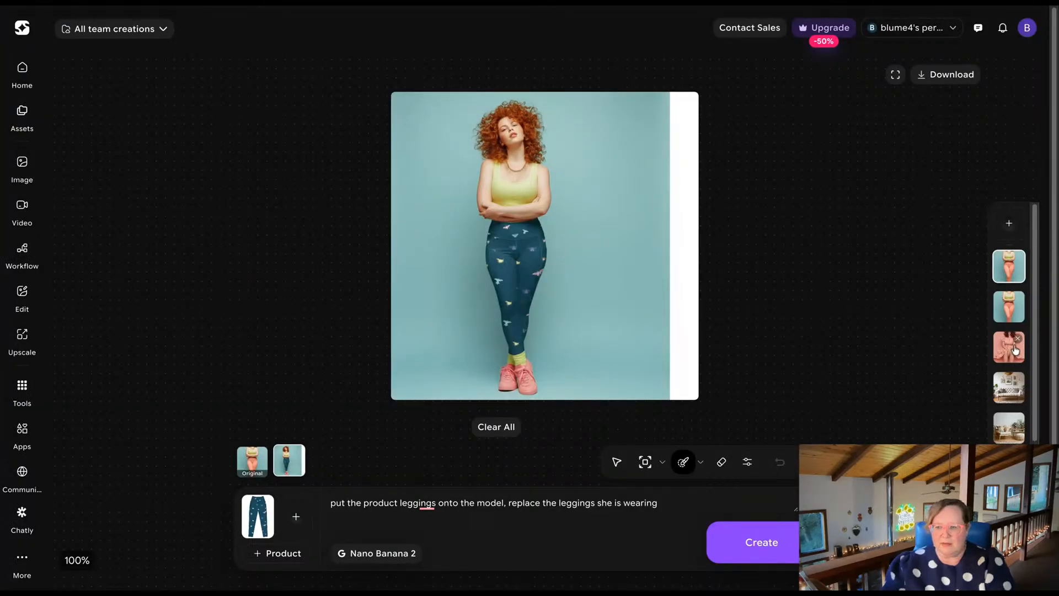
left_click(1015, 349)
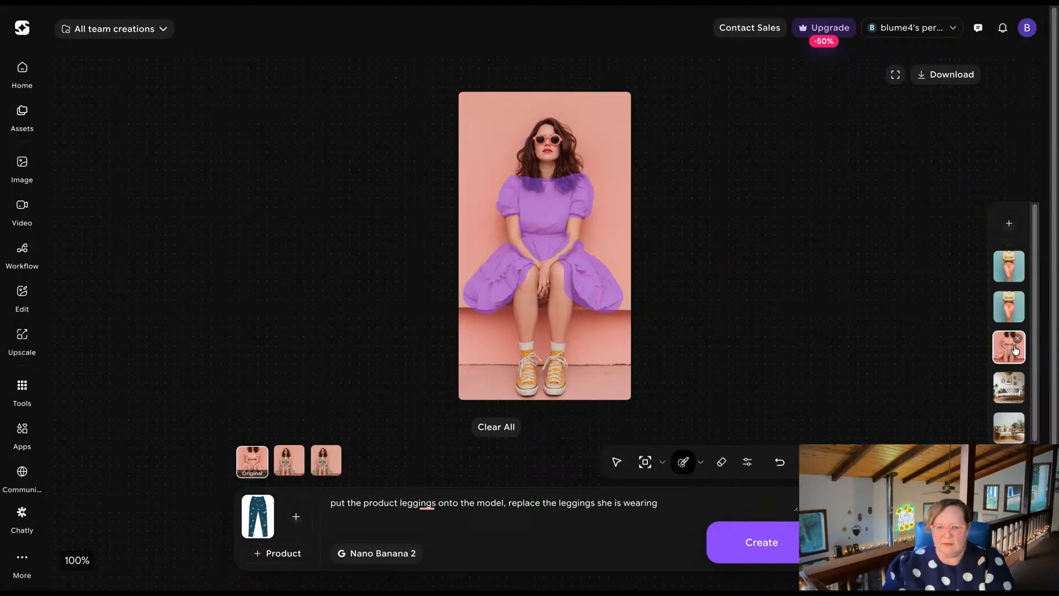
left_click(292, 469)
left_click(328, 469)
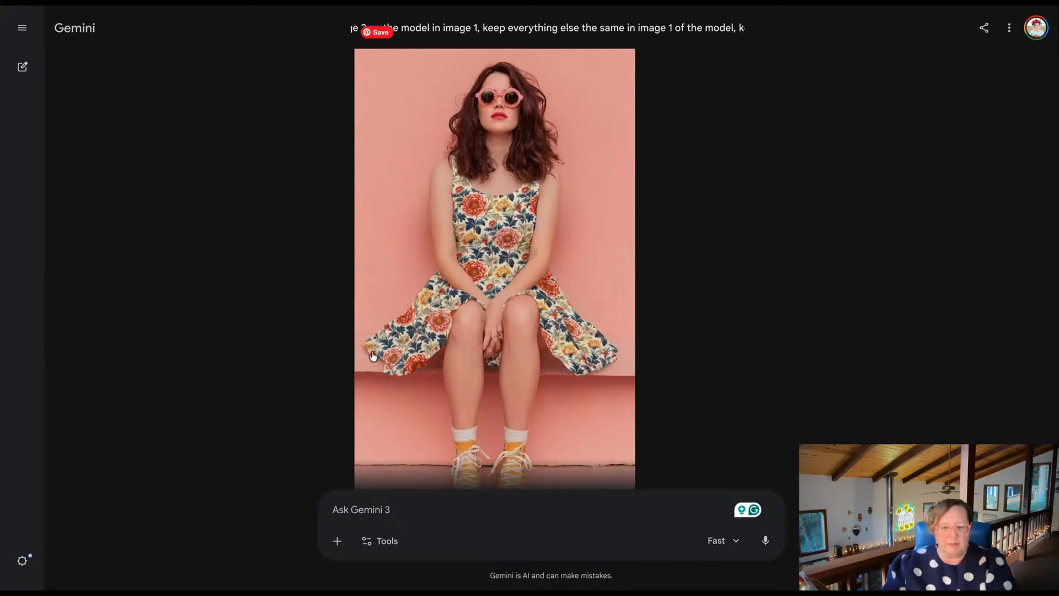
Return to Gemini and download the floral dress image once more.
scroll(474, 330, "down", 3)
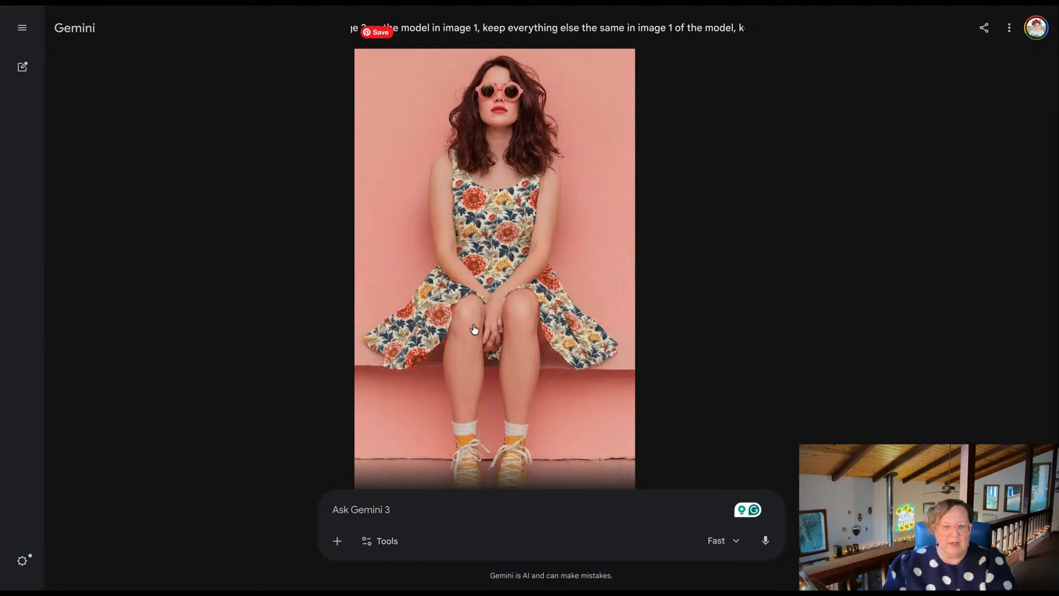
left_click(466, 523)
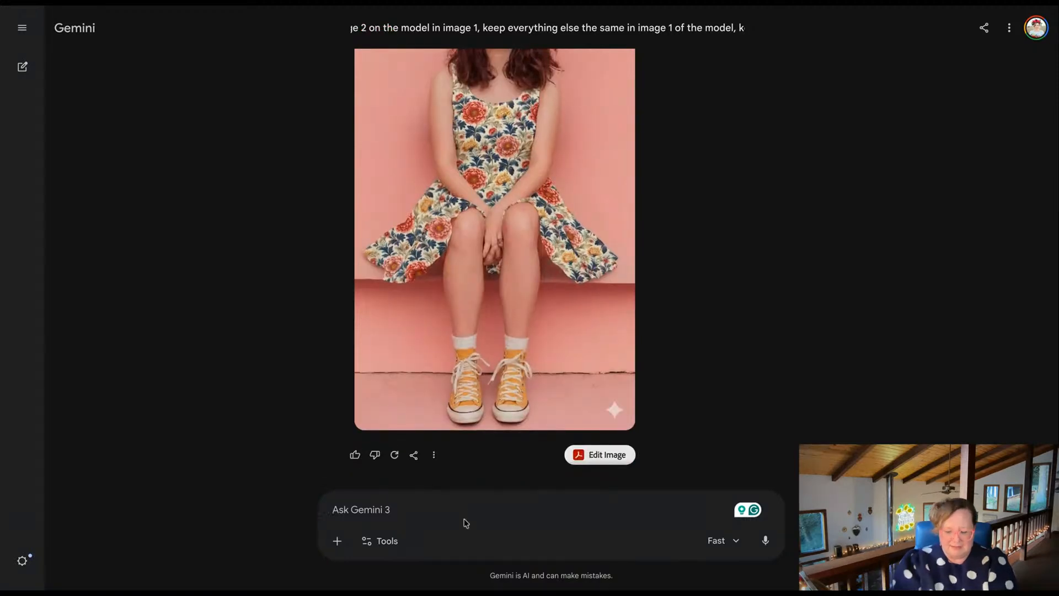
left_click(433, 455)
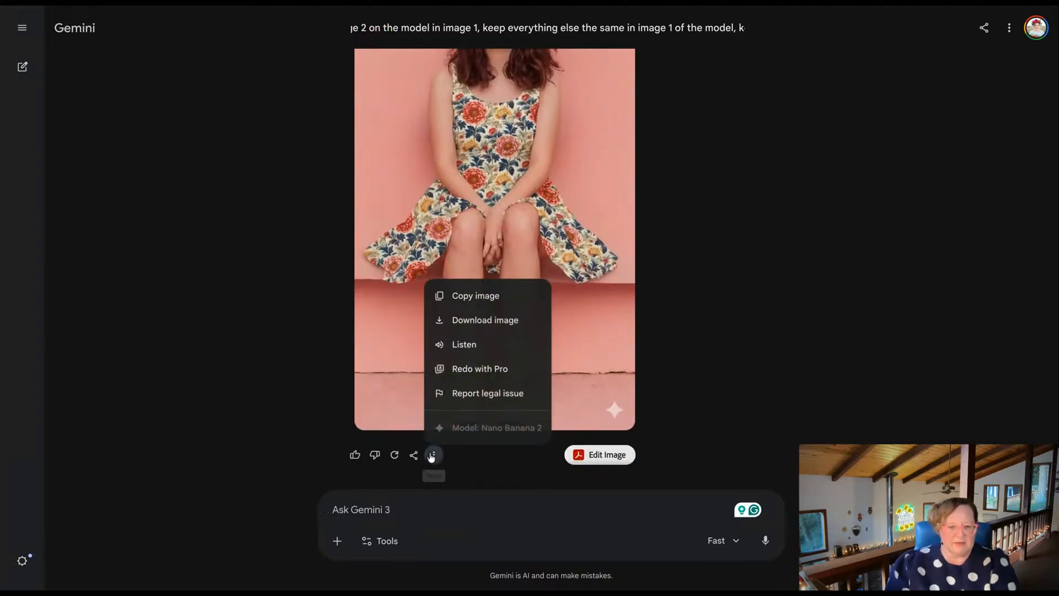
left_click(462, 321)
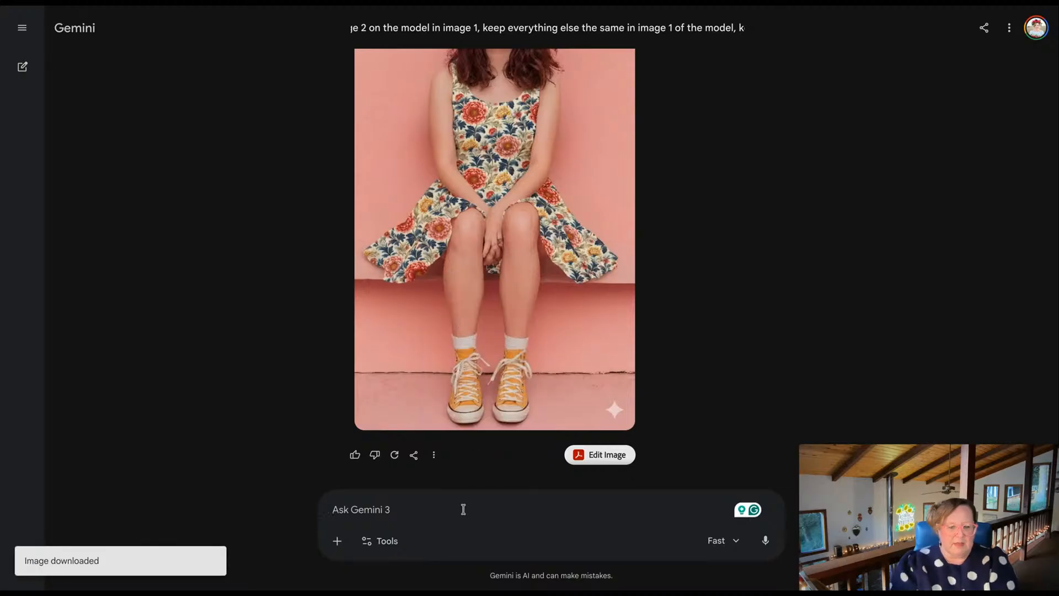
Send the follow-up request "redo and fix hands" for the generated dress image.
type("fix")
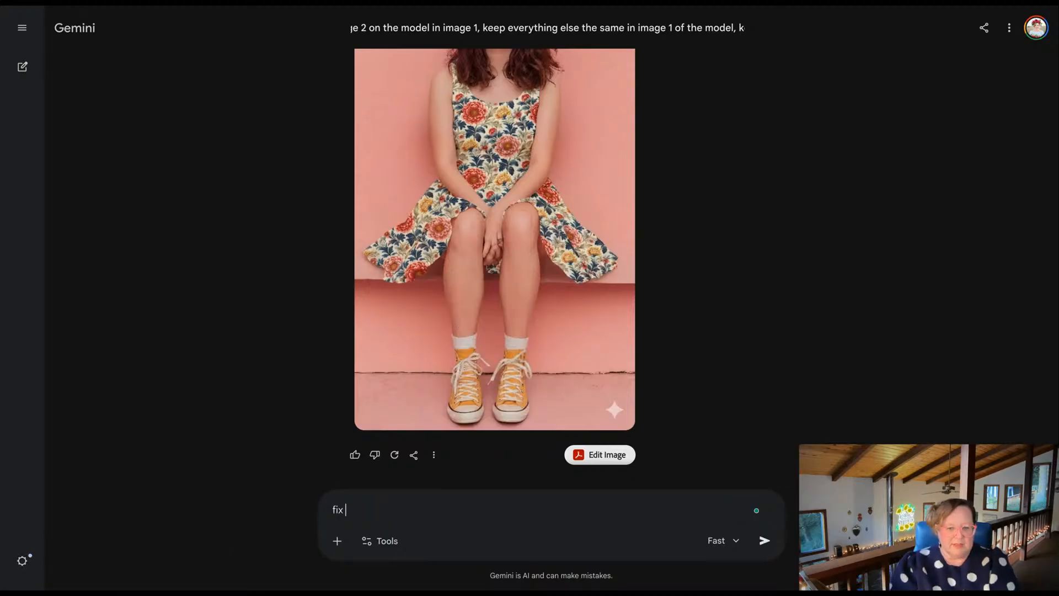
key("BackSpace")
key("BackSpace")
type("please")
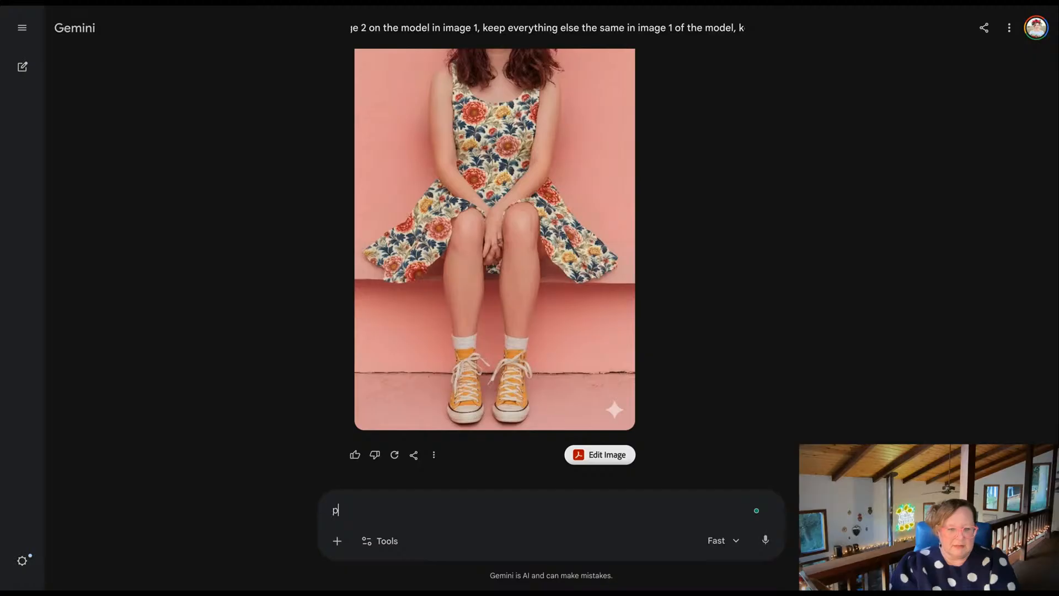
key("BackSpace")
key("BackSpace")
key("BackSpace")
key("BackSpace")
key("BackSpace")
key("BackSpace")
key("BackSpace")
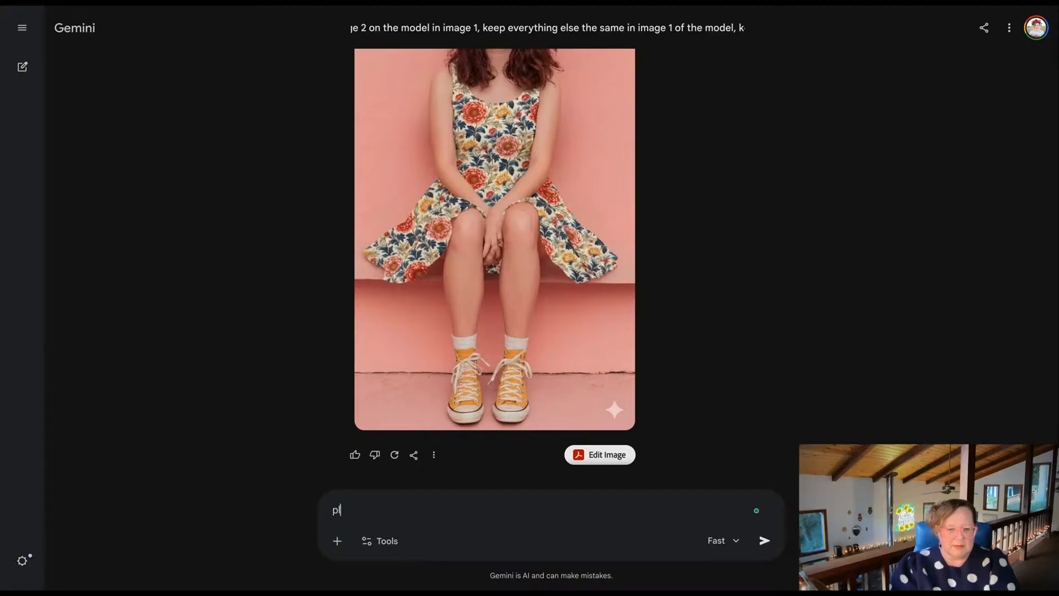
type("redo and fix hands")
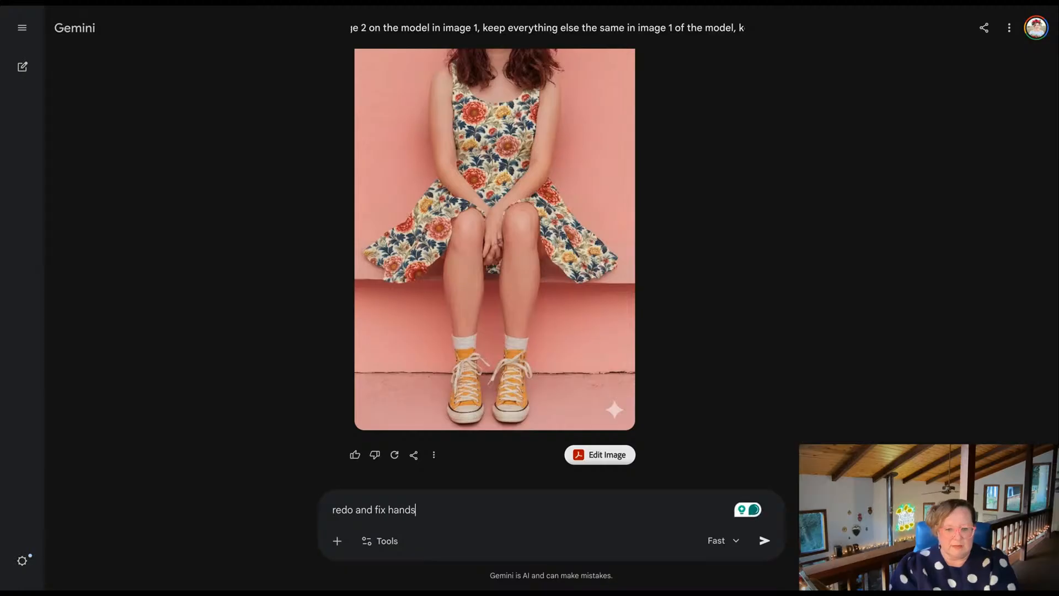
key("Return")
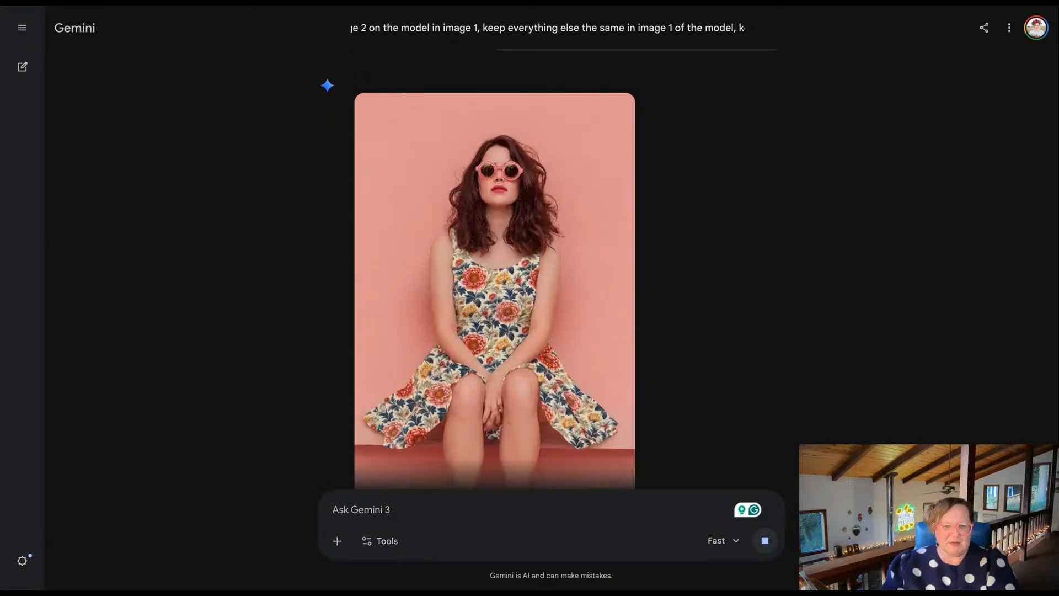
Review the regenerated dress image, checking the model's hands, and download it.
left_click(431, 303)
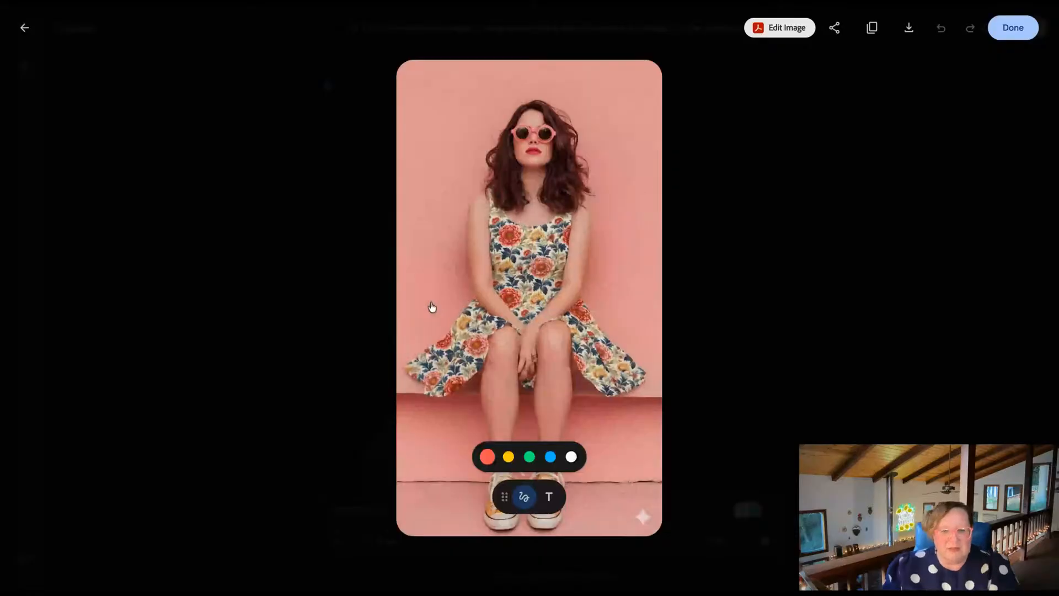
left_click(314, 212)
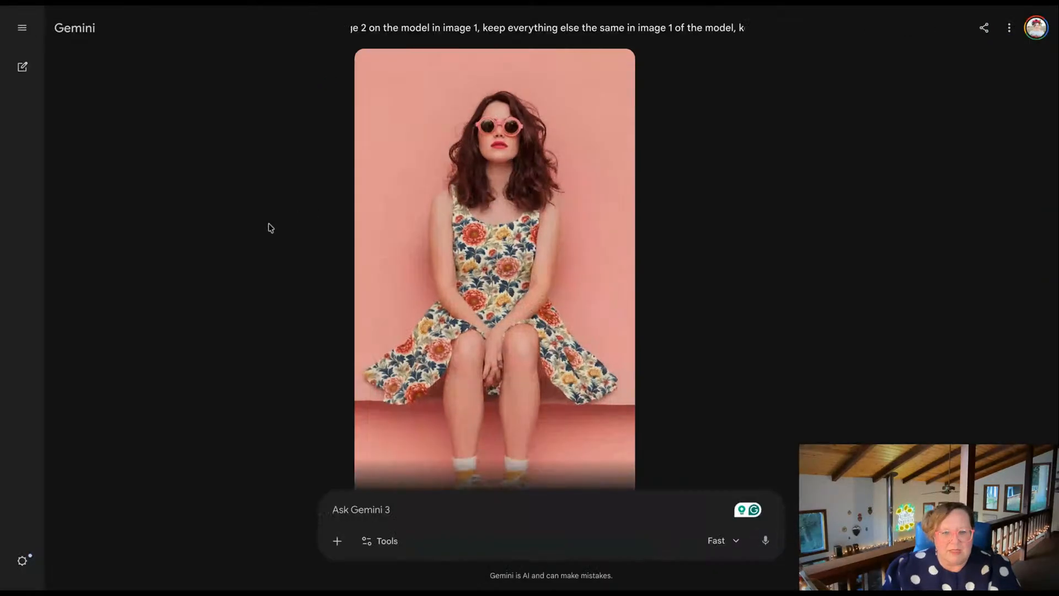
scroll(268, 227, "down", 9)
scroll(271, 227, "down", 3)
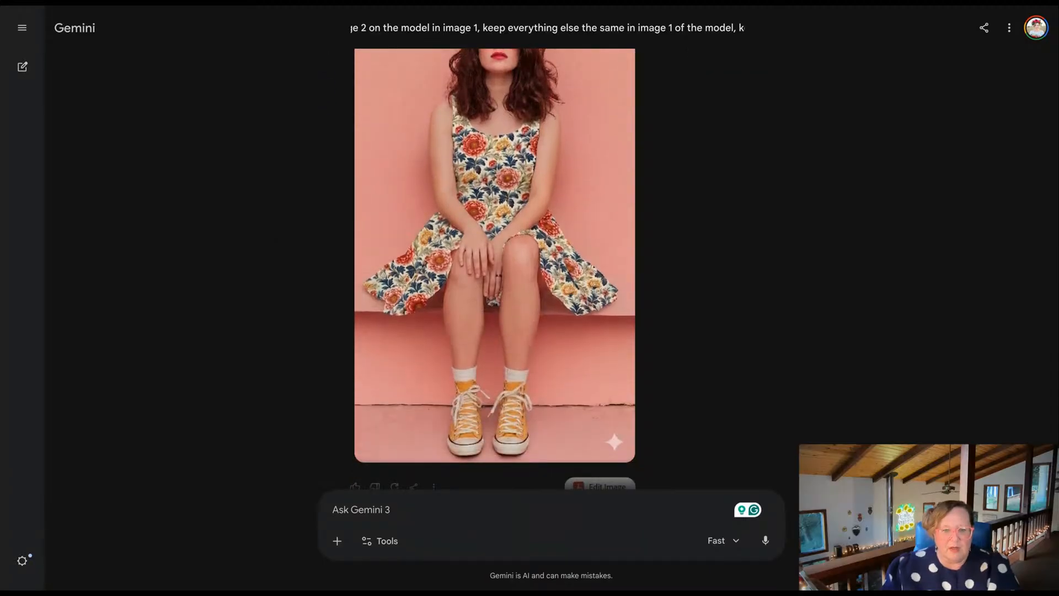
scroll(495, 269, "up", 1)
scroll(494, 269, "down", 2)
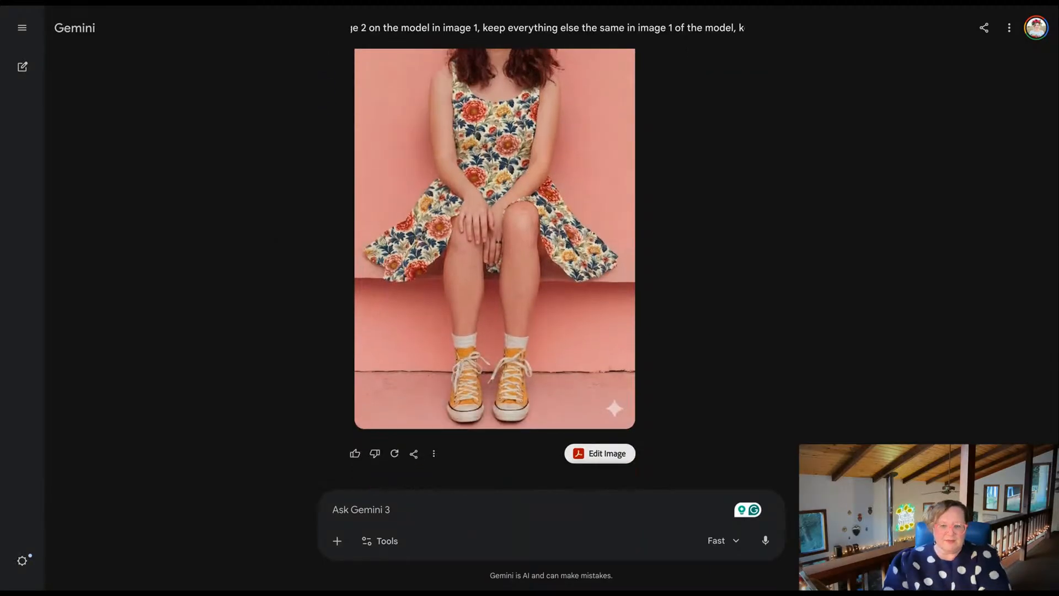
left_click(433, 462)
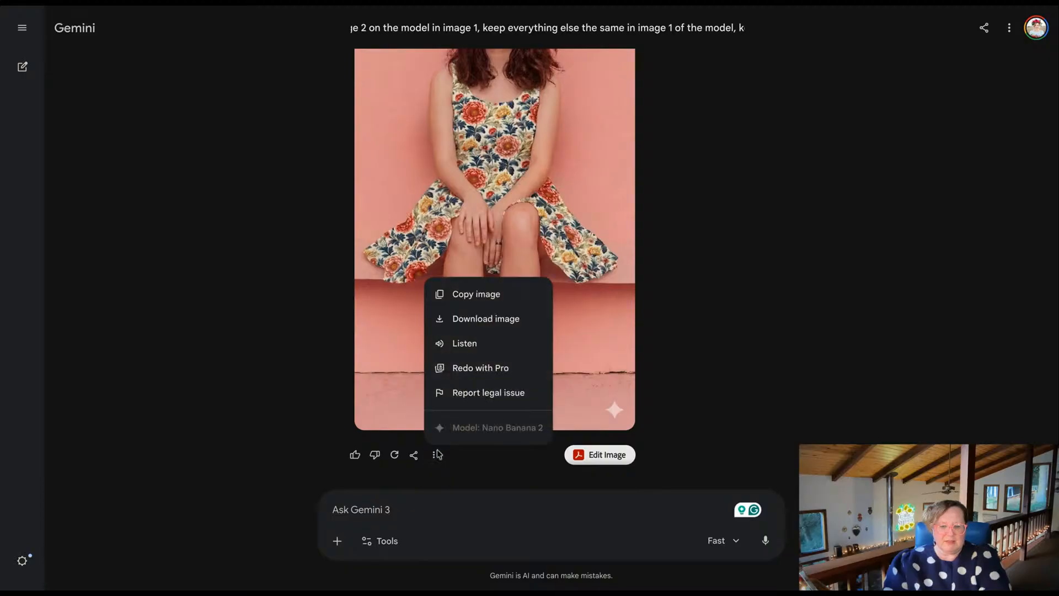
left_click(463, 325)
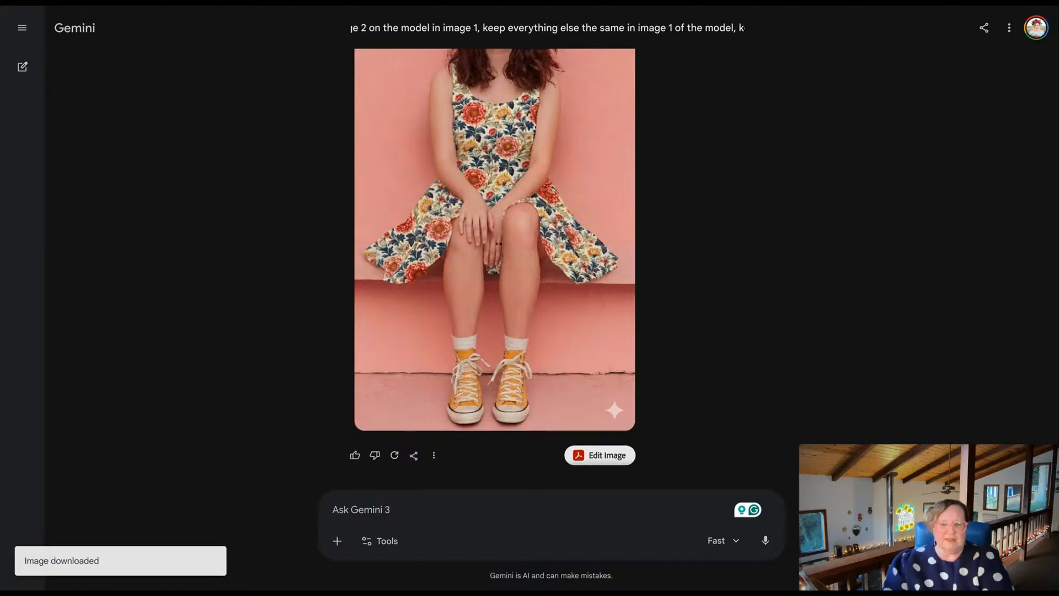
Switch to the inpainting editor and review the art print, throw blanket and floral dress mockups.
scroll(495, 269, "up", 13)
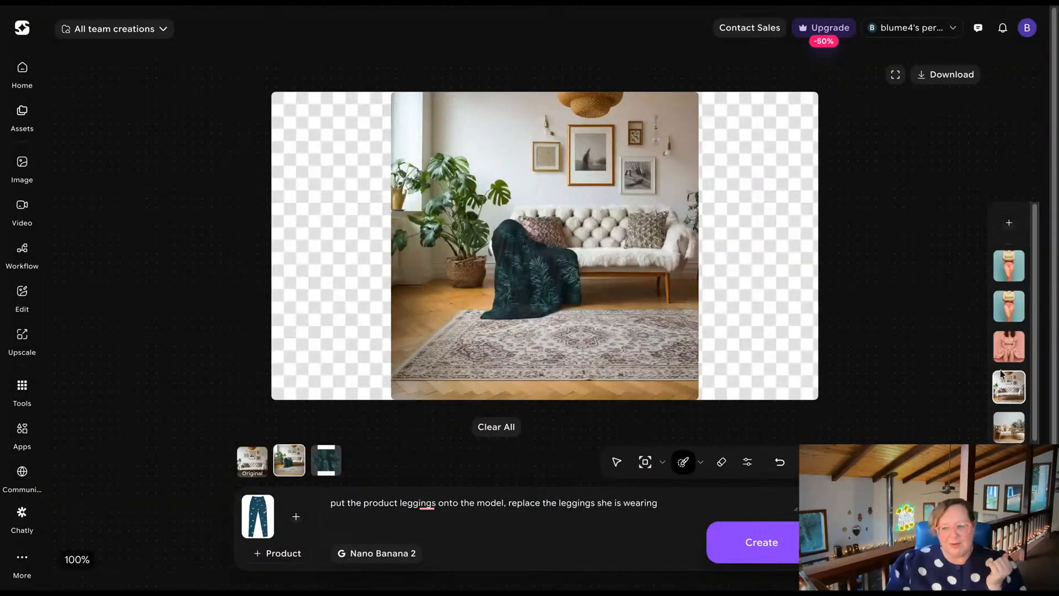
left_click(1010, 435)
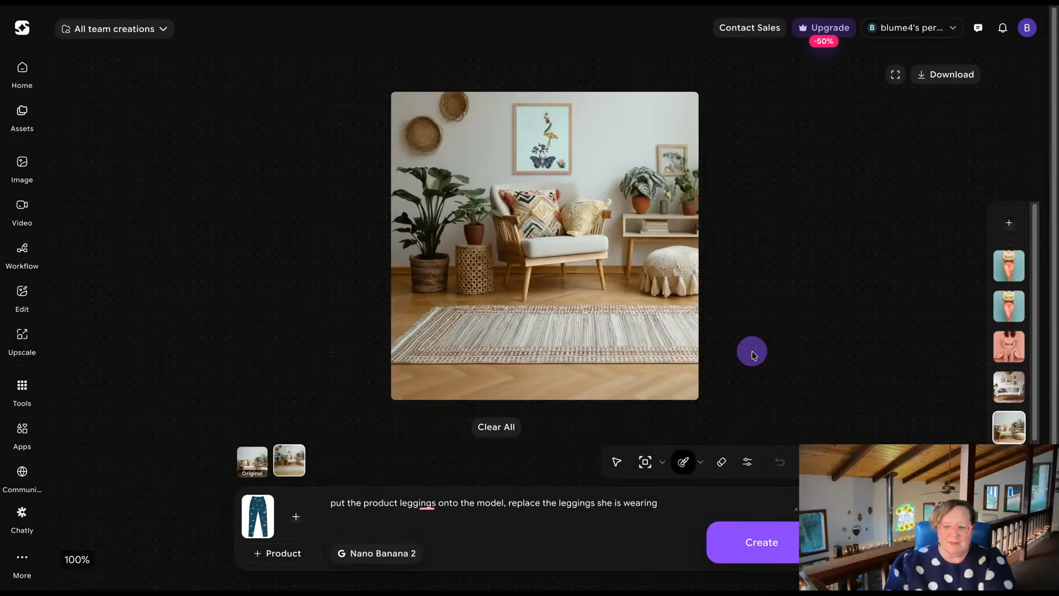
left_click(1008, 387)
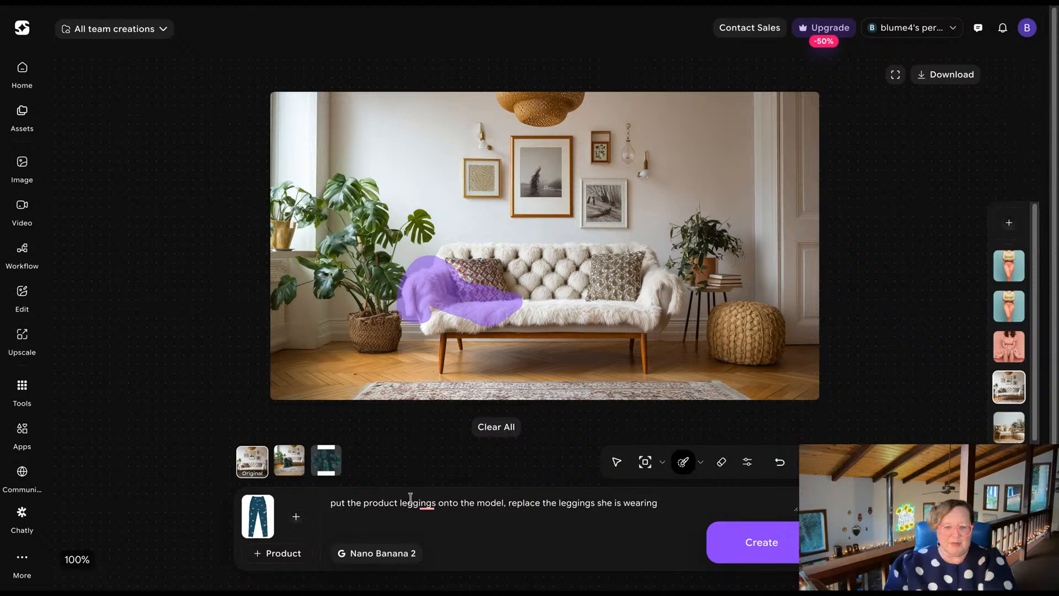
left_click(286, 472)
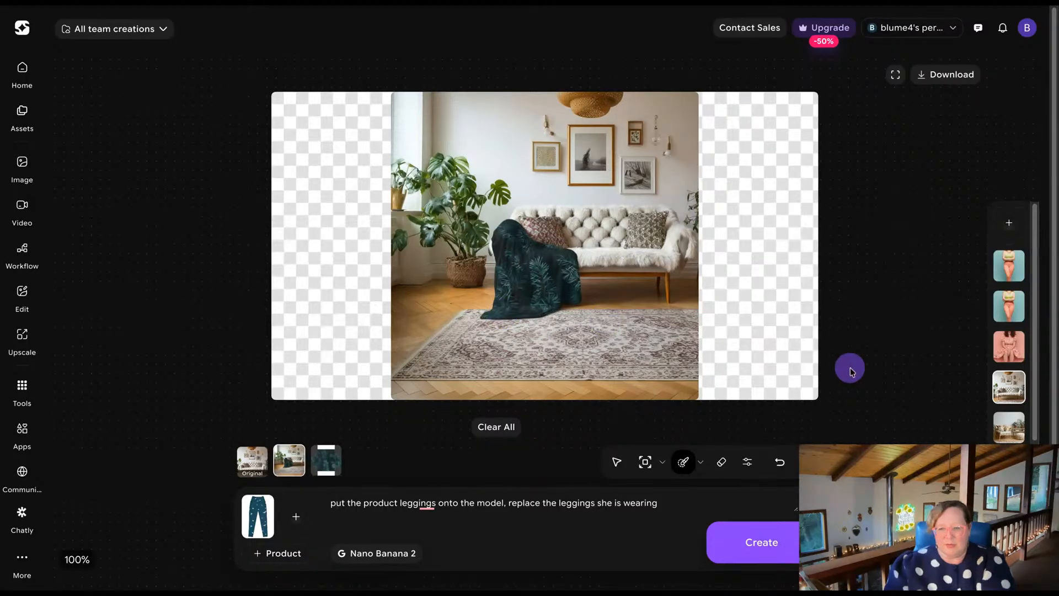
left_click(1004, 354)
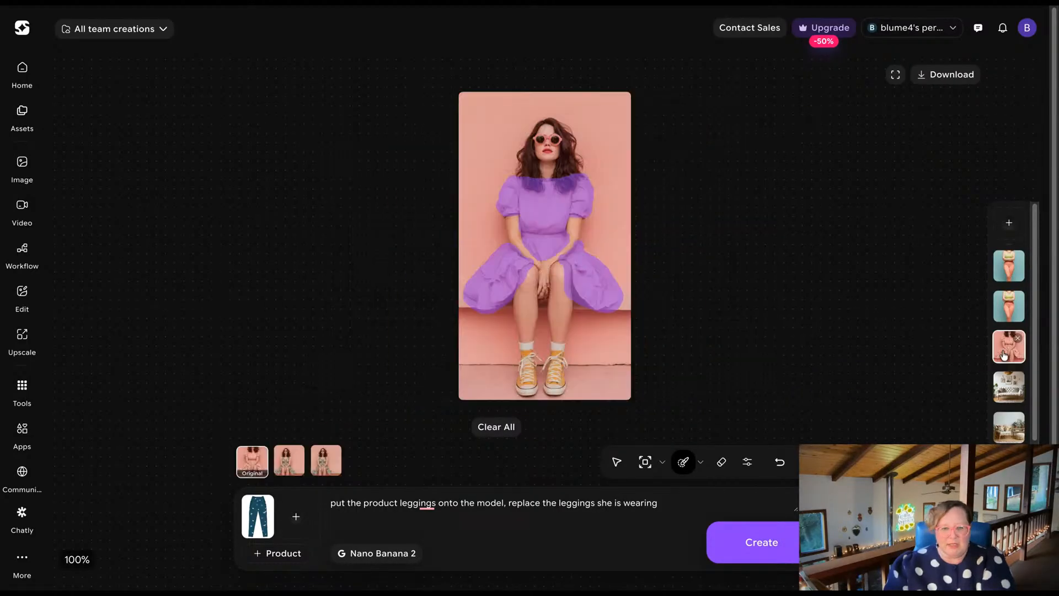
left_click(324, 467)
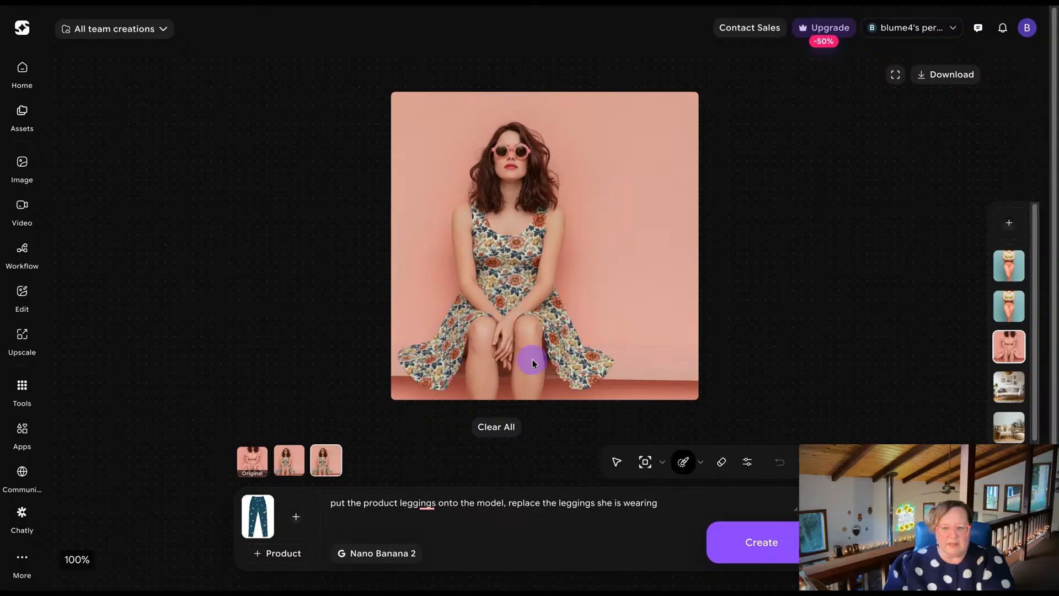
Compare the red-haired model's two leggings attempts, the black pair and the patterned pair, with their original photos.
left_click(1011, 313)
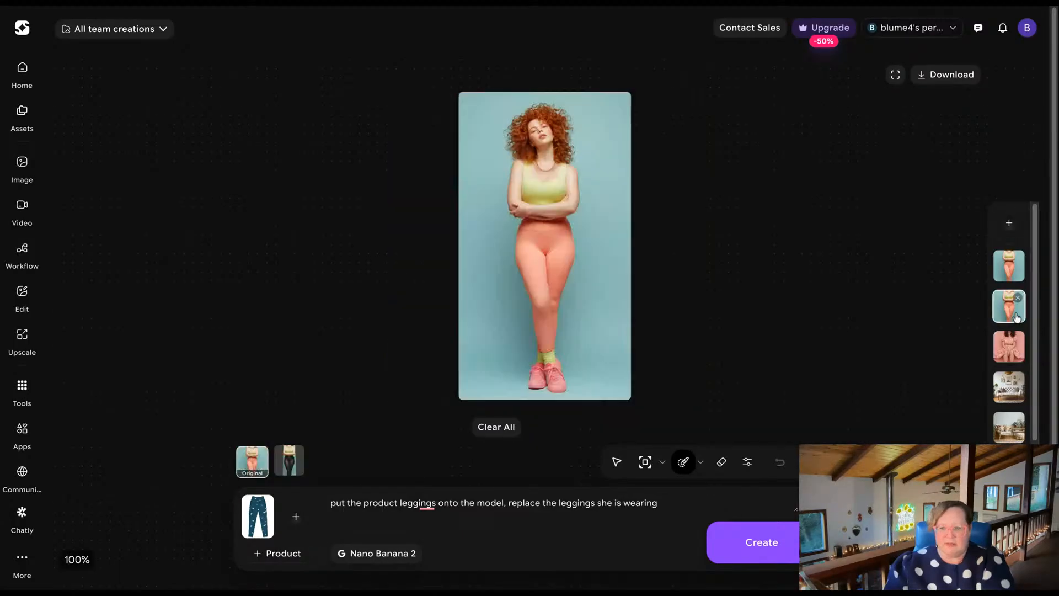
left_click(295, 469)
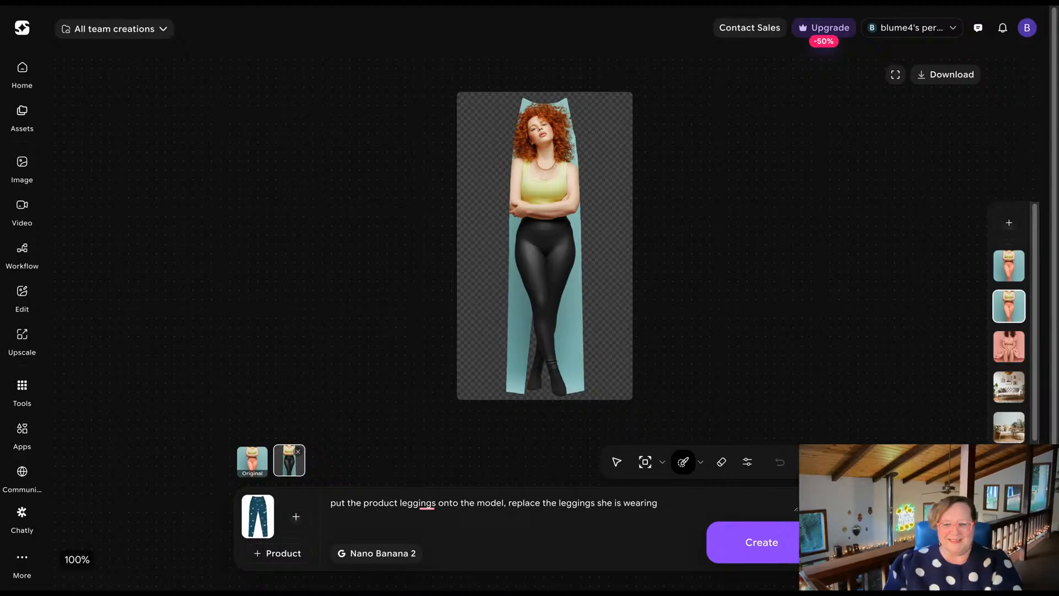
left_click(1003, 278)
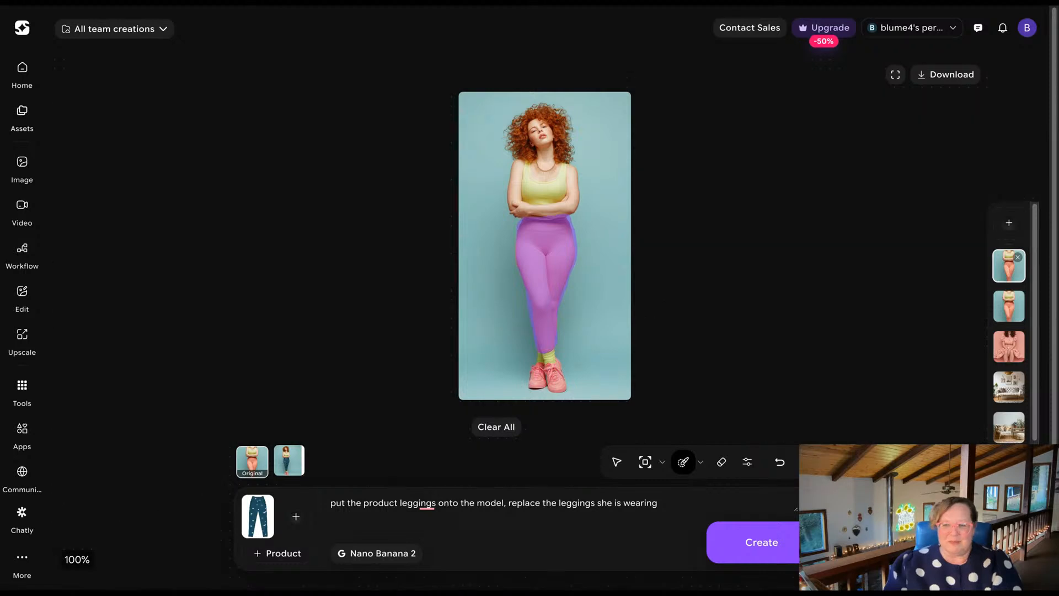
left_click(1008, 316)
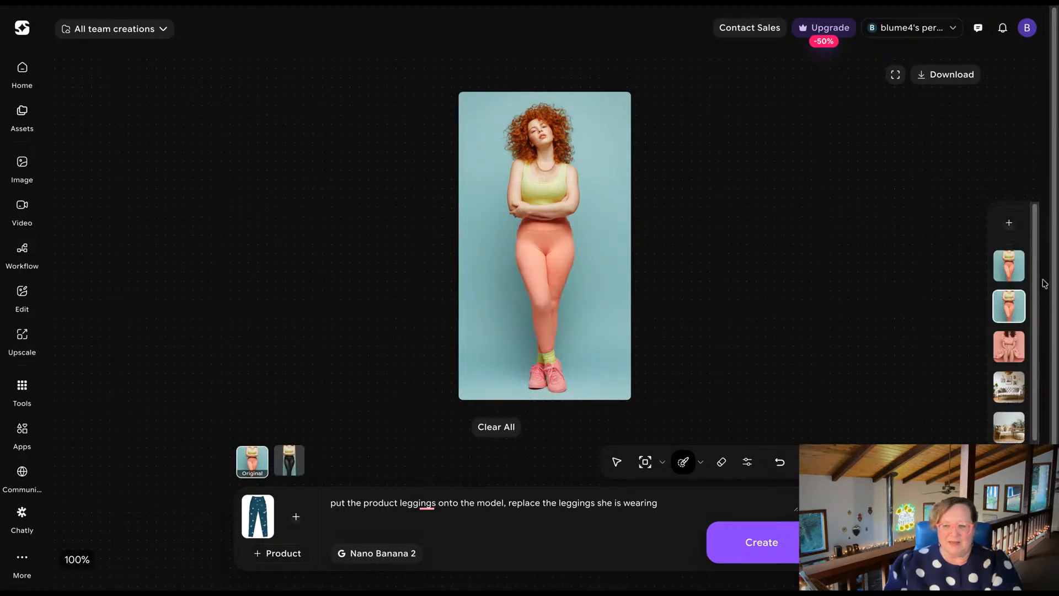
left_click(1014, 271)
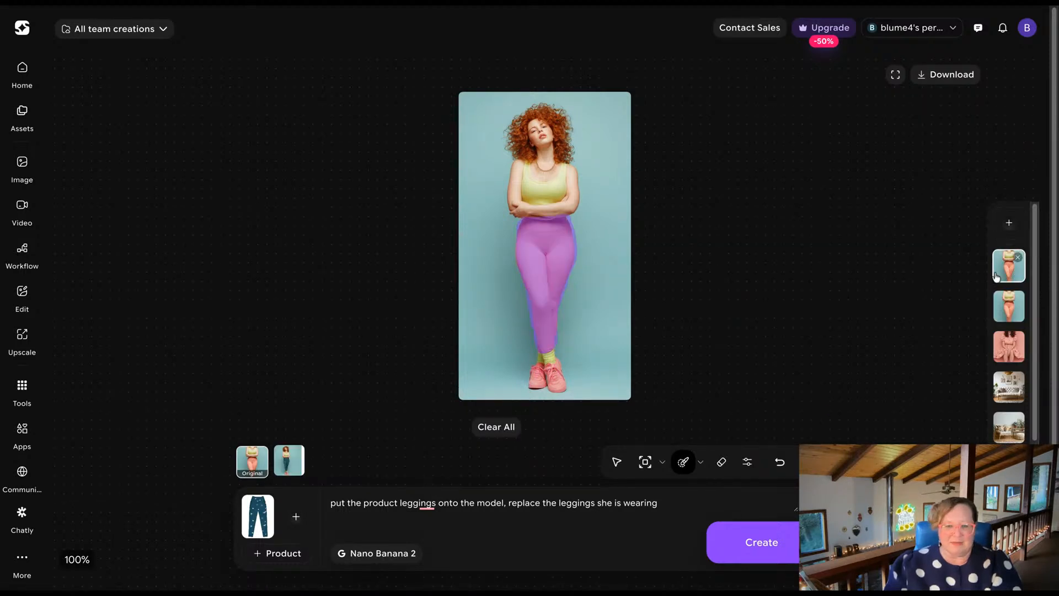
left_click(286, 465)
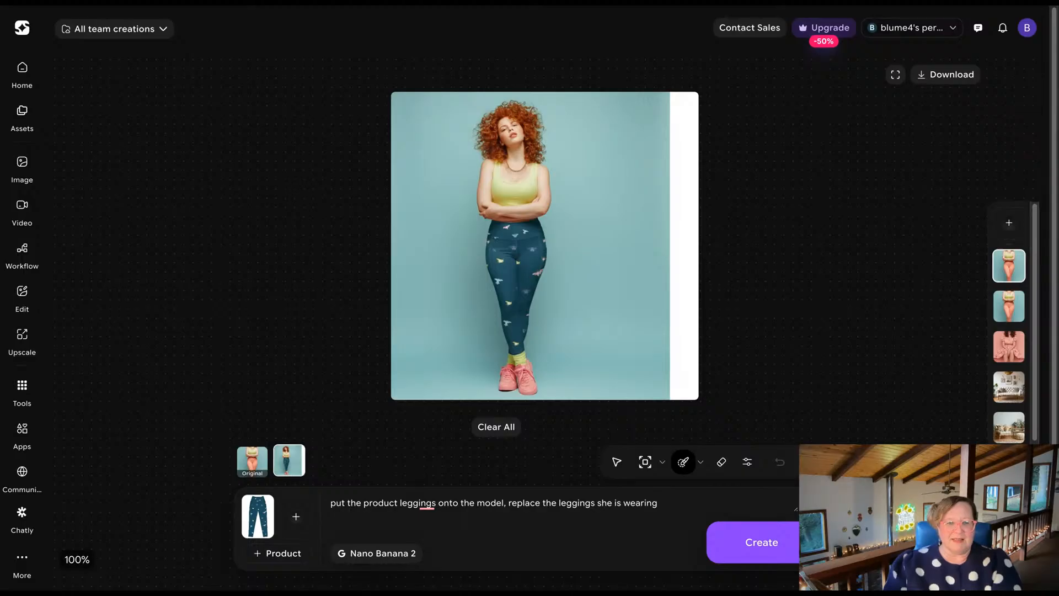
left_click(246, 99)
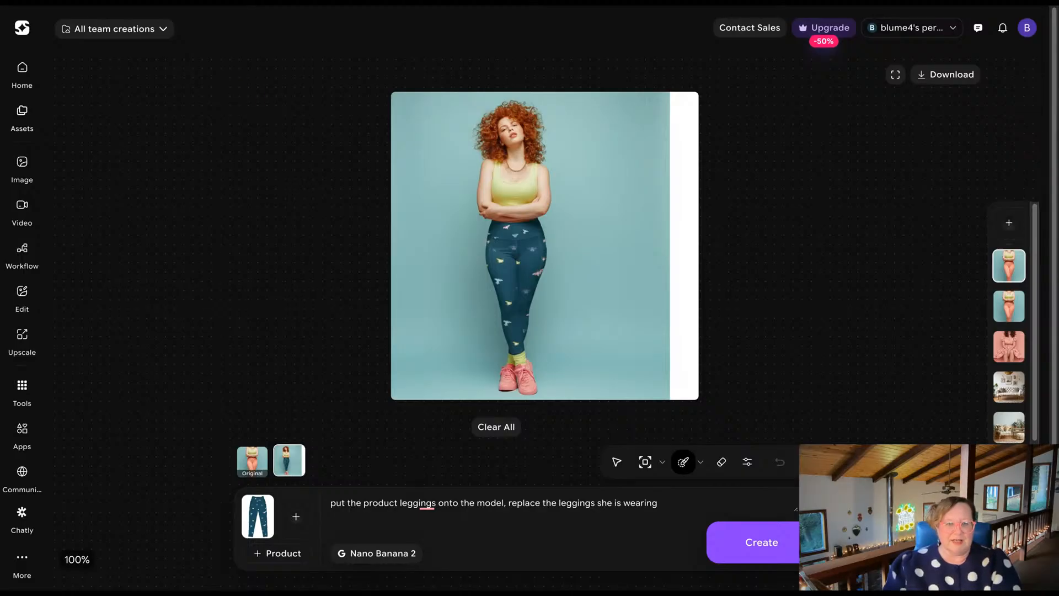
Search Google for "what are the new instagram dimensions for posts" and examine the recommended post sizes in the expanded AI Overview.
key("super+t")
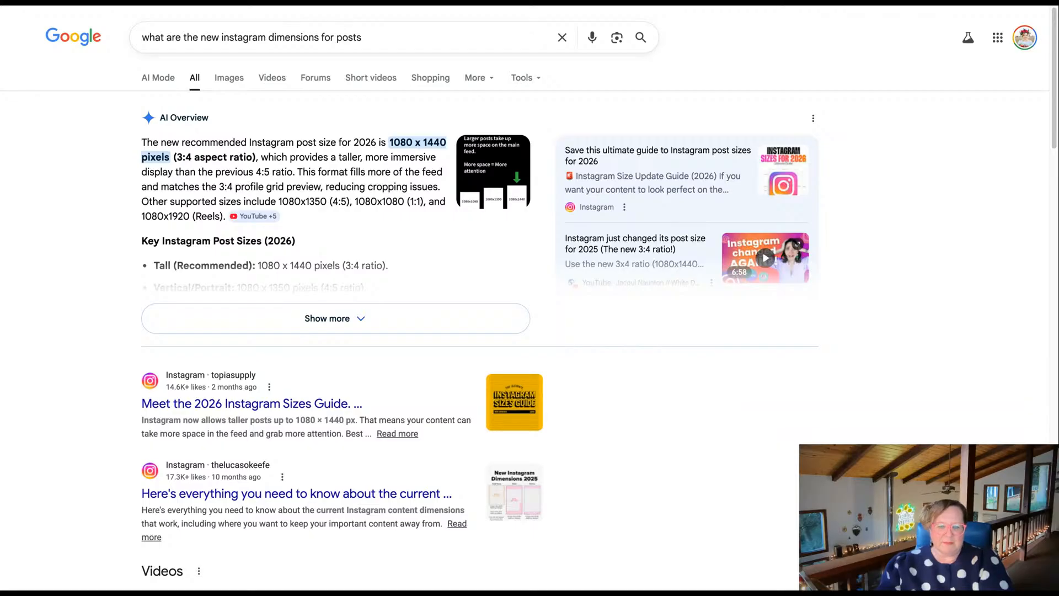
scroll(523, 301, "down", 2)
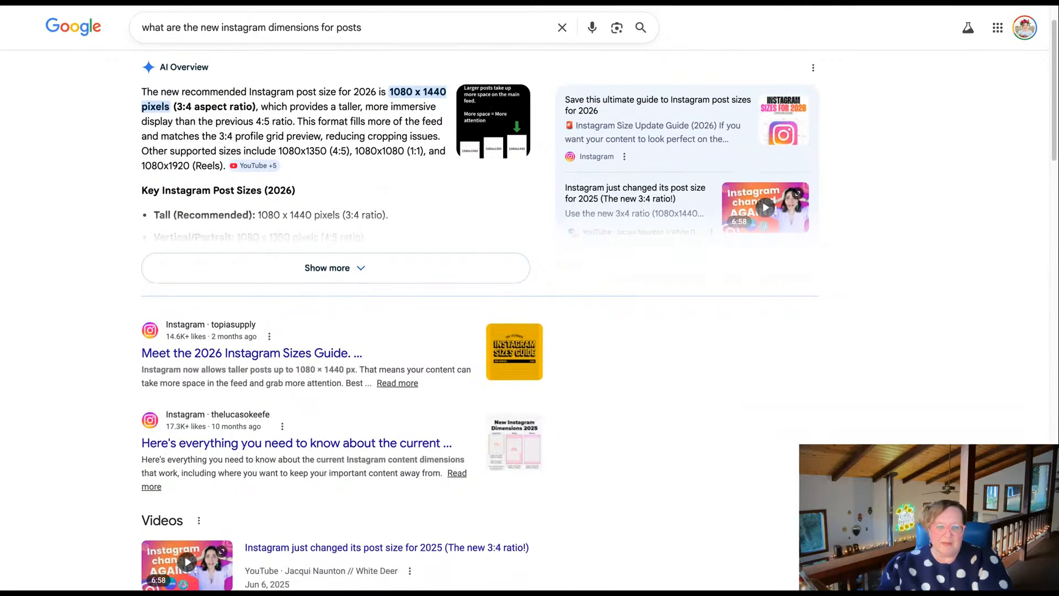
scroll(523, 320, "up", 1)
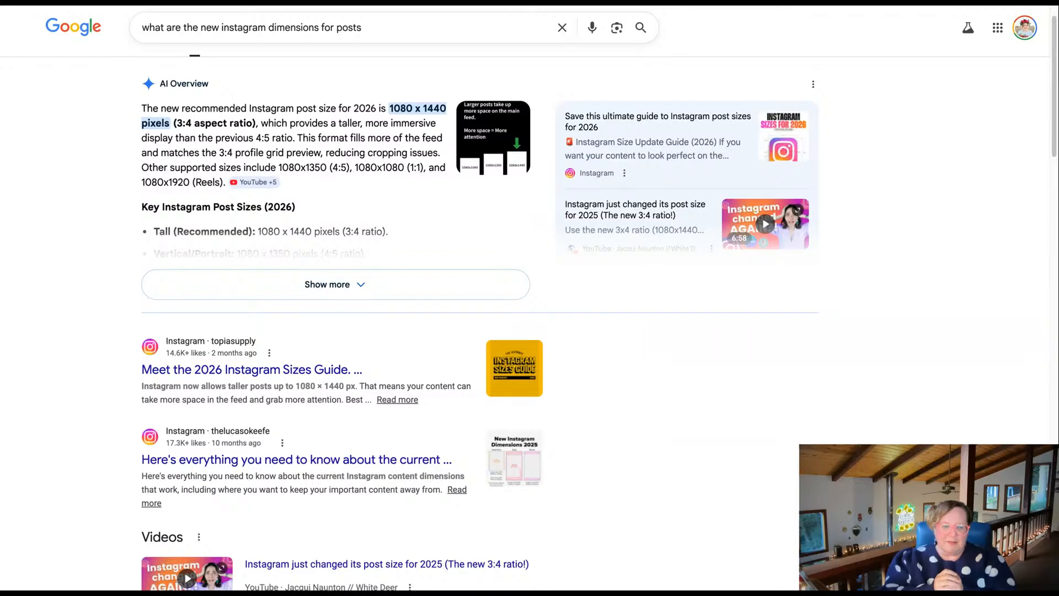
scroll(530, 331, "down", 1)
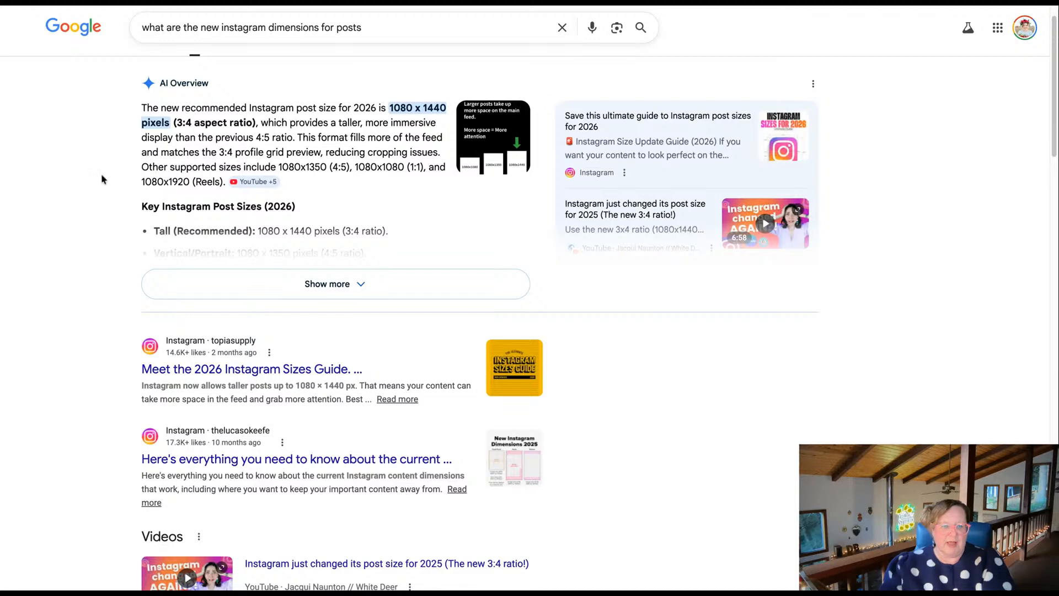
scroll(140, 148, "down", 1)
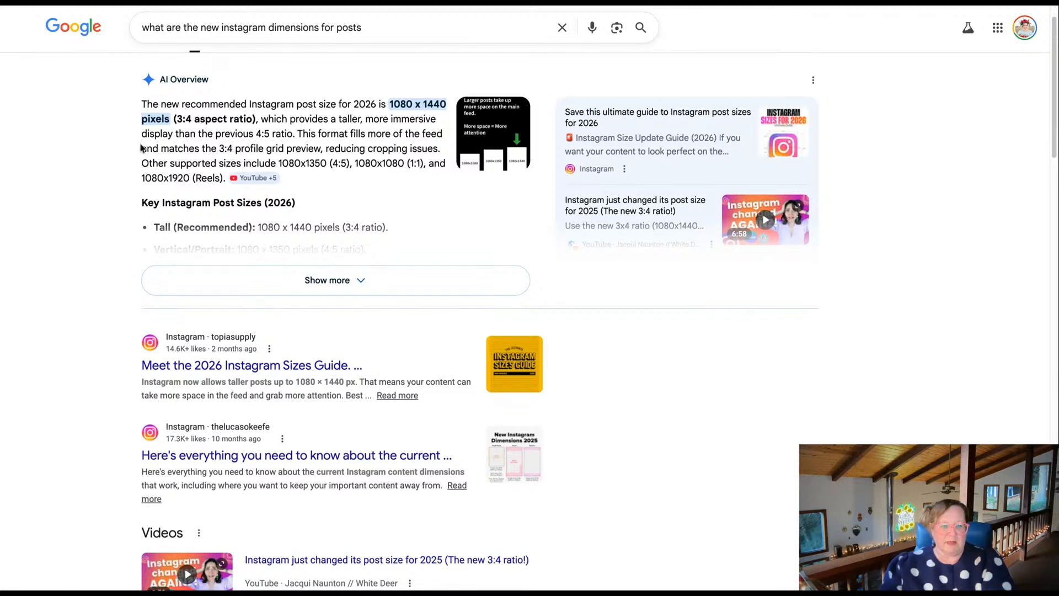
scroll(141, 148, "down", 1)
left_click(272, 246)
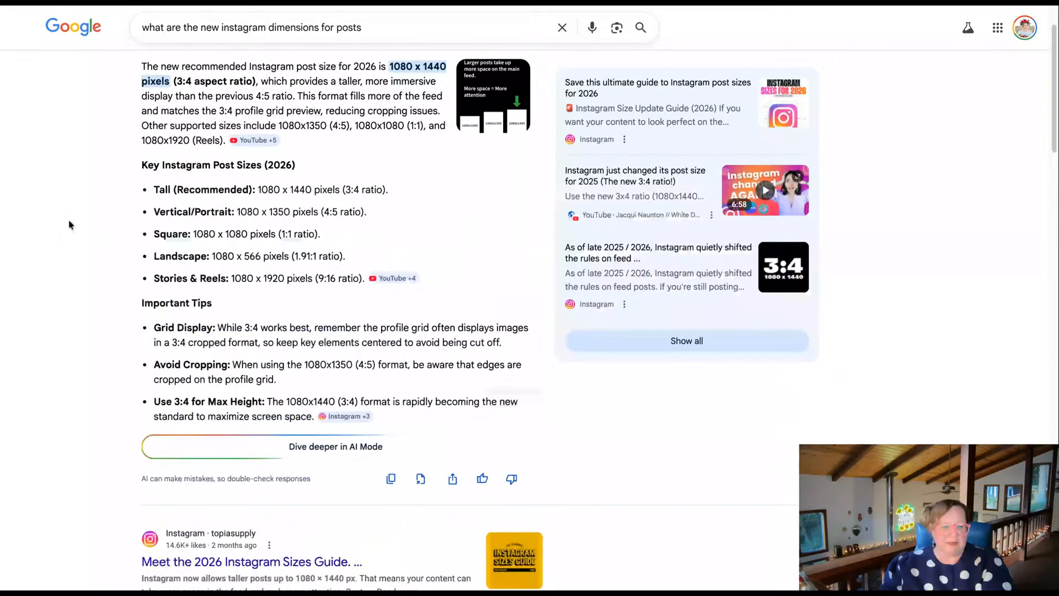
scroll(129, 206, "down", 3)
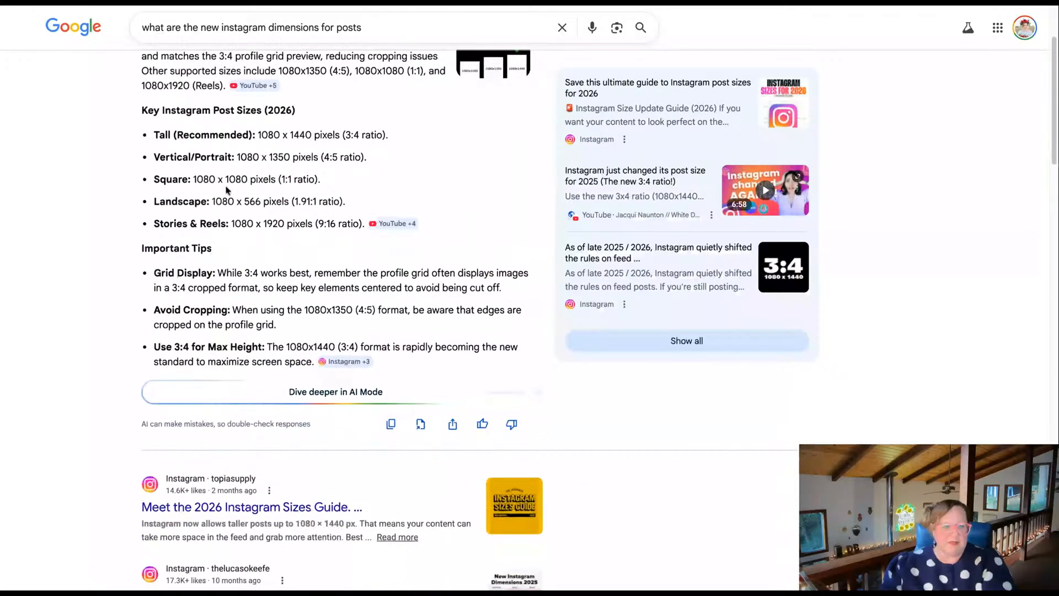
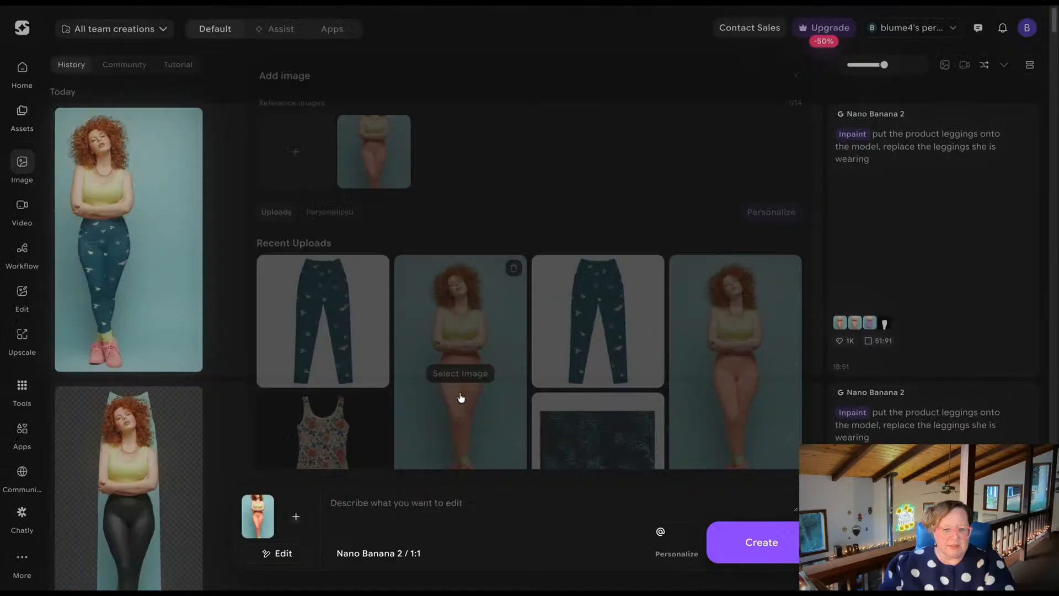
Add the patterned leggings photo as a second reference image and start the prompt "Put the leggings in image 2 on the model in image 1".
left_click(295, 517)
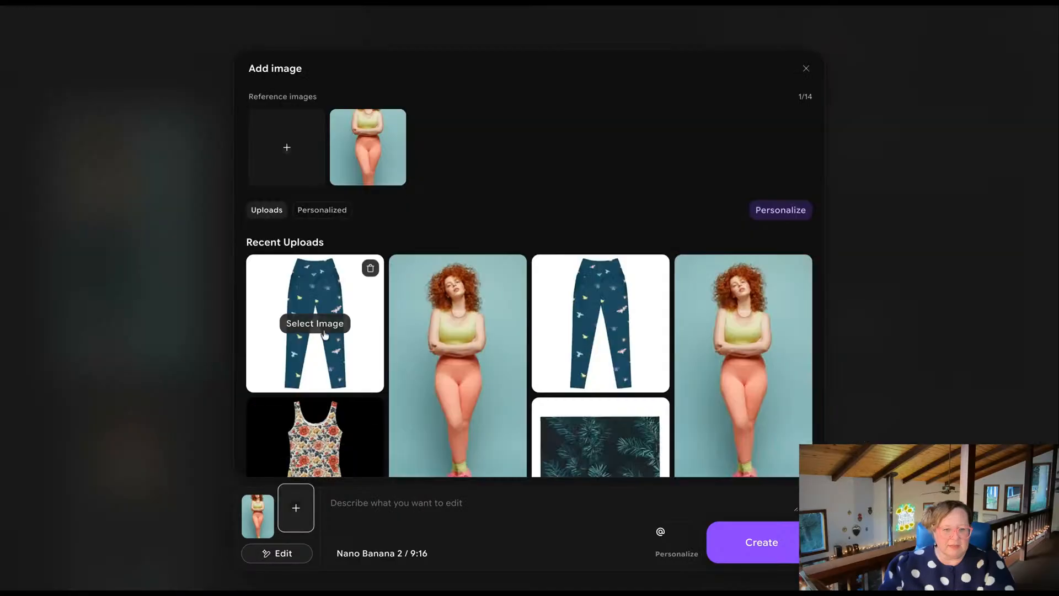
left_click(322, 336)
left_click(378, 510)
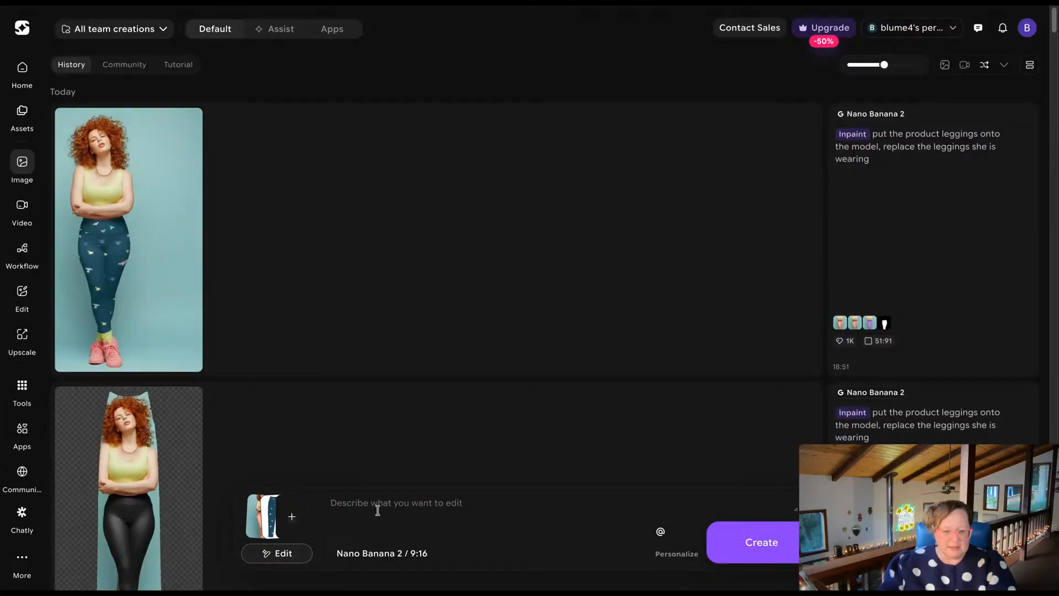
type("Put the ")
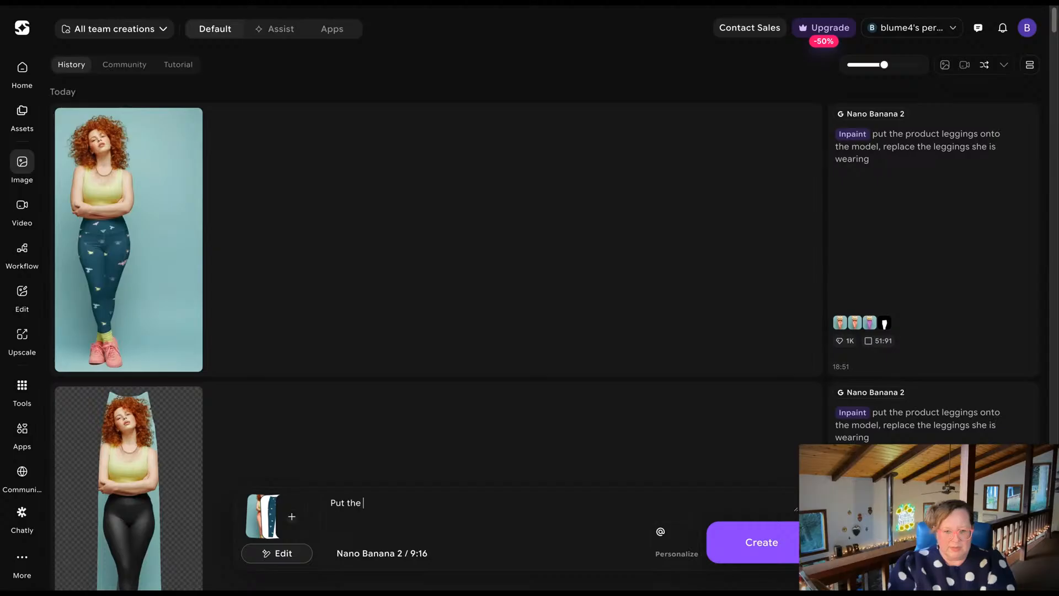
type("leggings in imag")
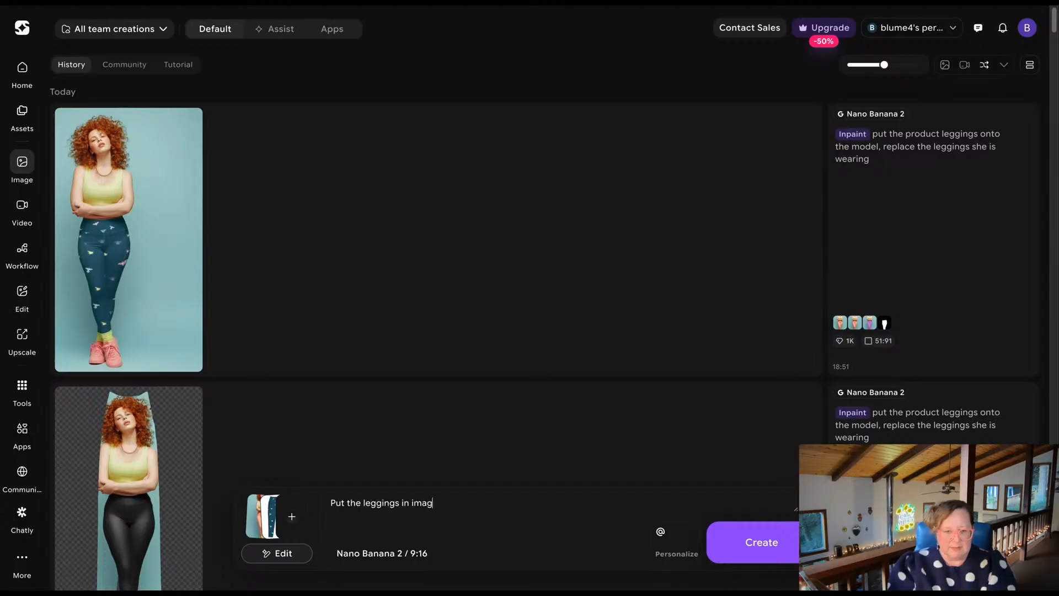
type("e 2 on the model in")
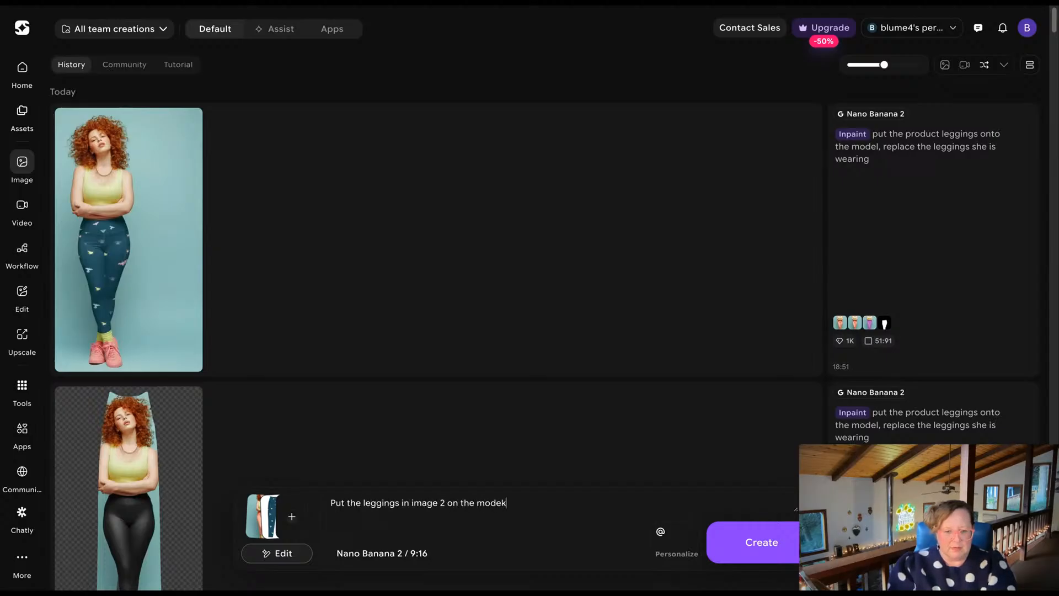
type(" image 1, keep everything ")
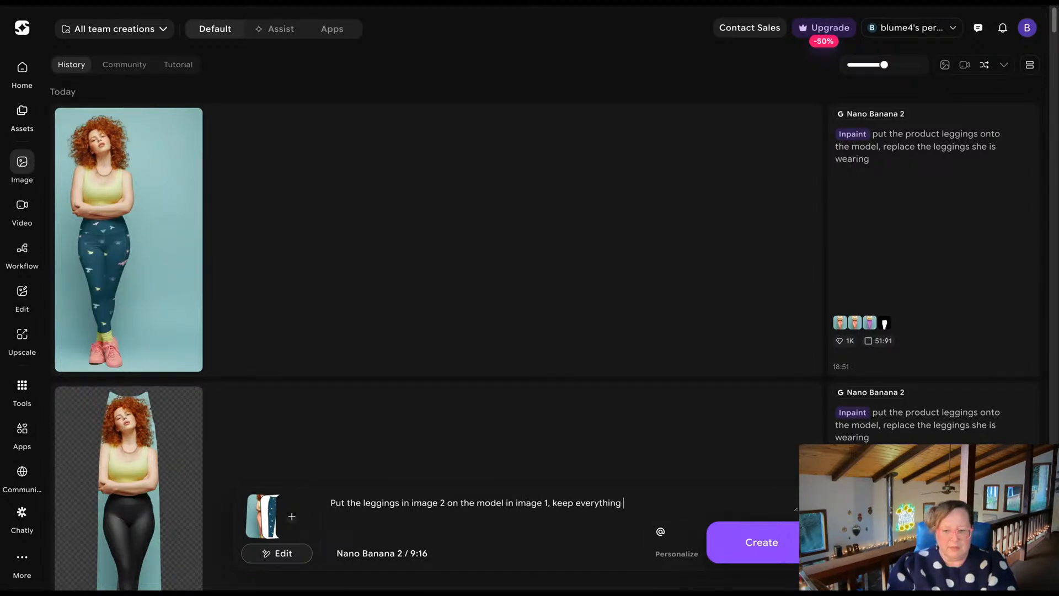
type("else the same in image 1")
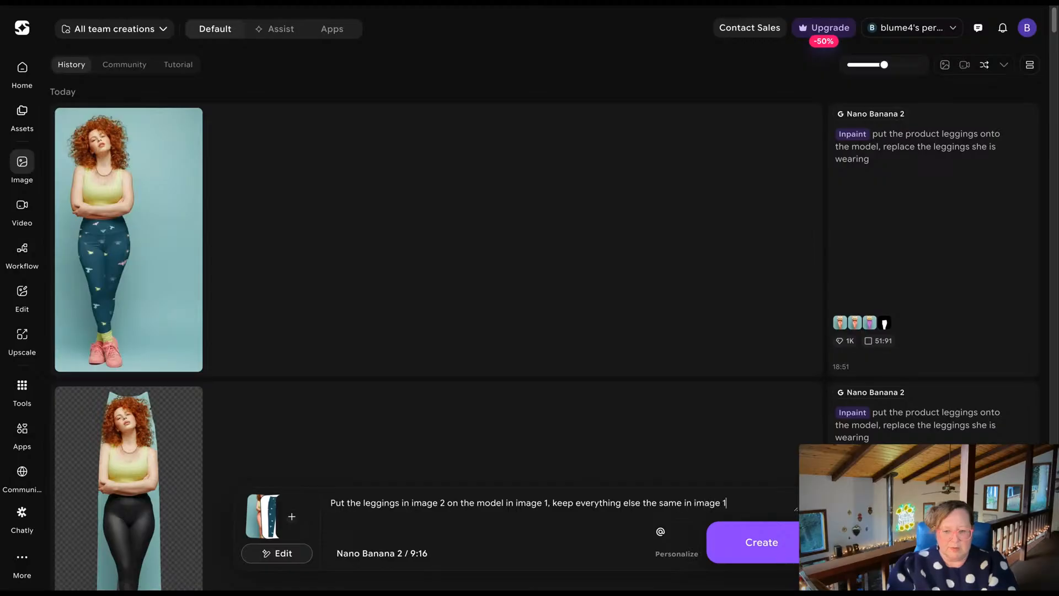
type(" with the model, kee")
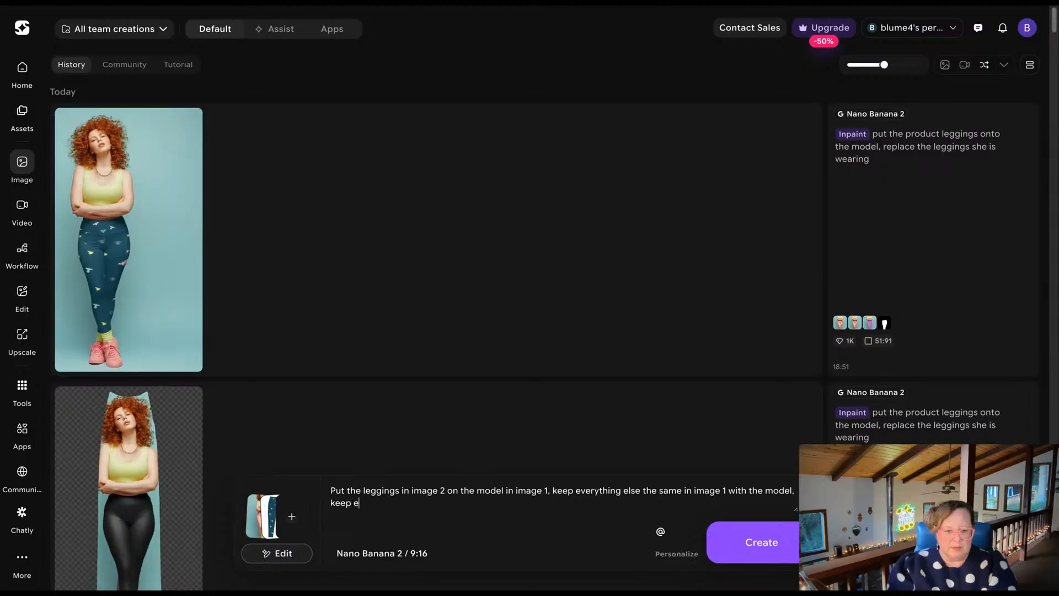
type("p aspect ratio 9:16")
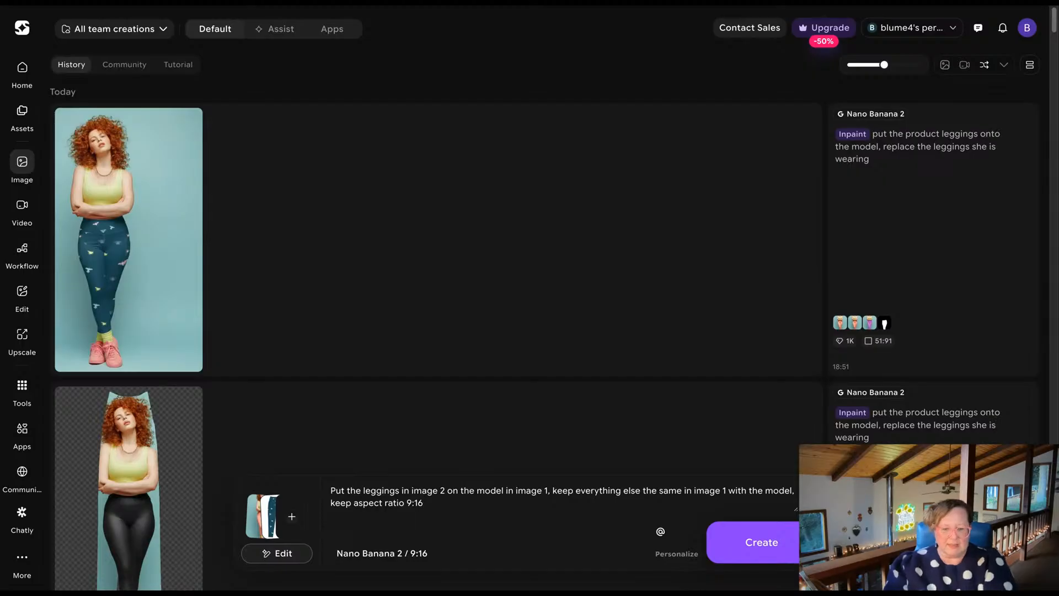
Set the visibility to Private in the generation settings and generate the leggings images from the prompt.
left_click(393, 556)
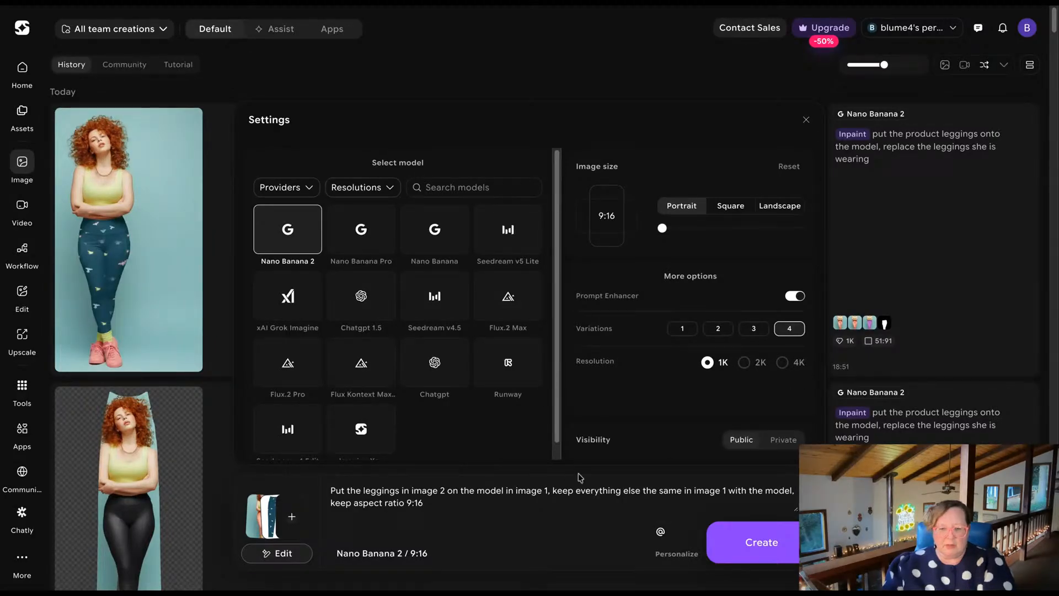
left_click(781, 441)
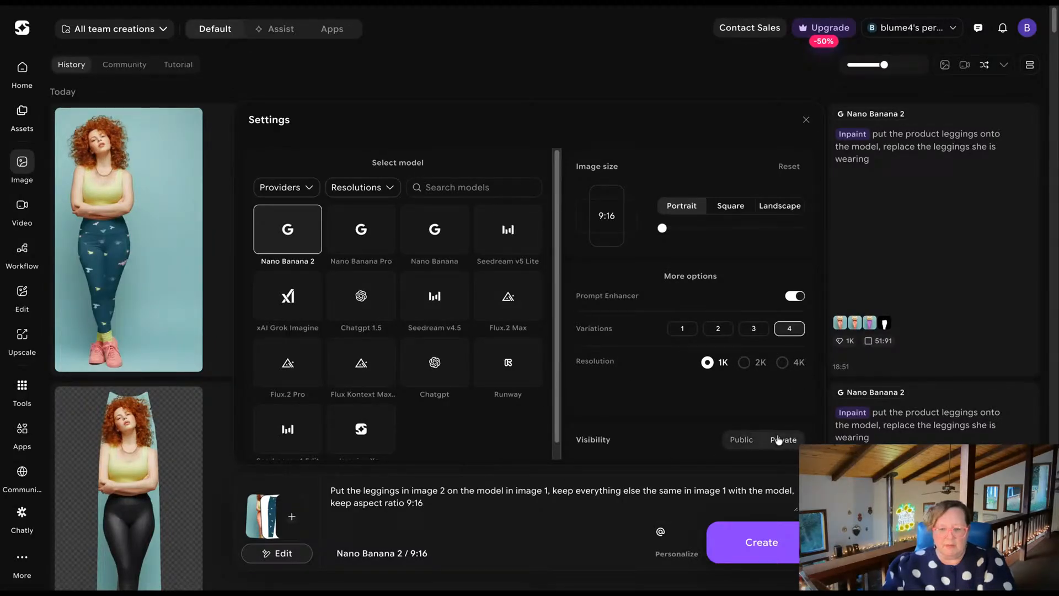
left_click(745, 445)
left_click(783, 440)
left_click(470, 509)
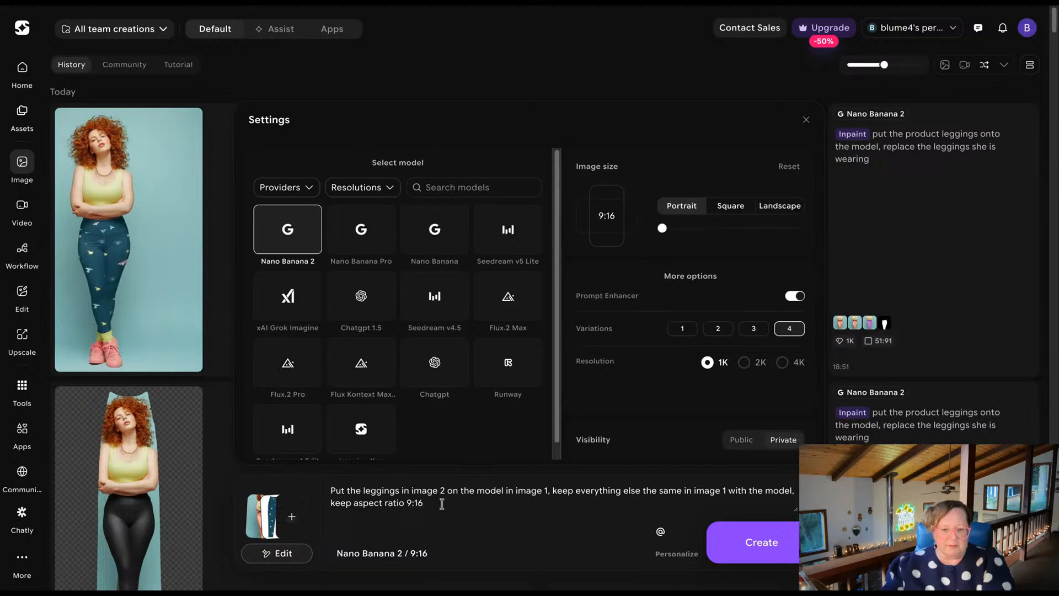
left_click(762, 547)
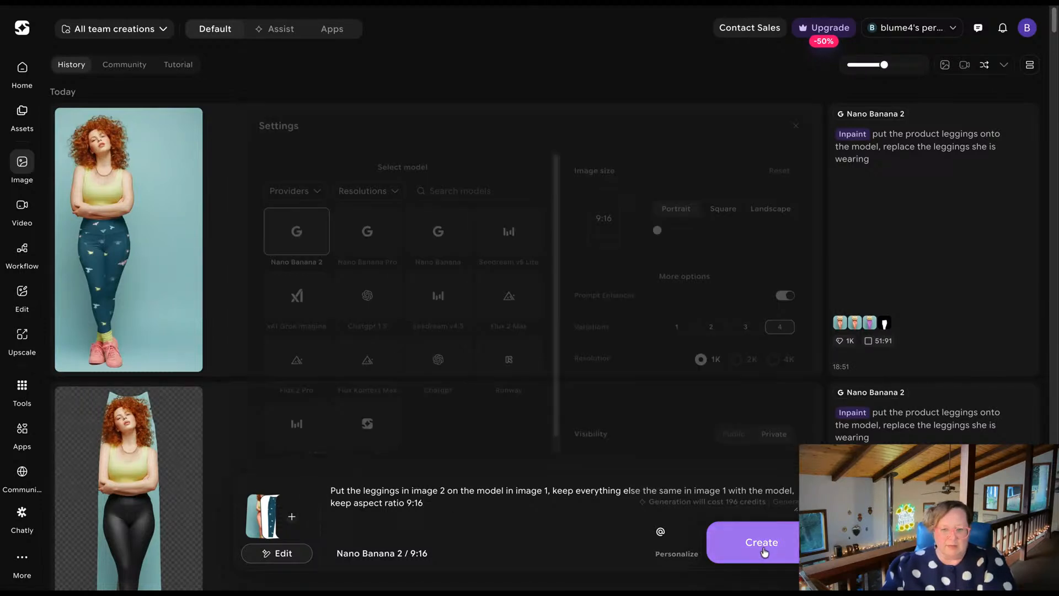
mouse_move(900, 255)
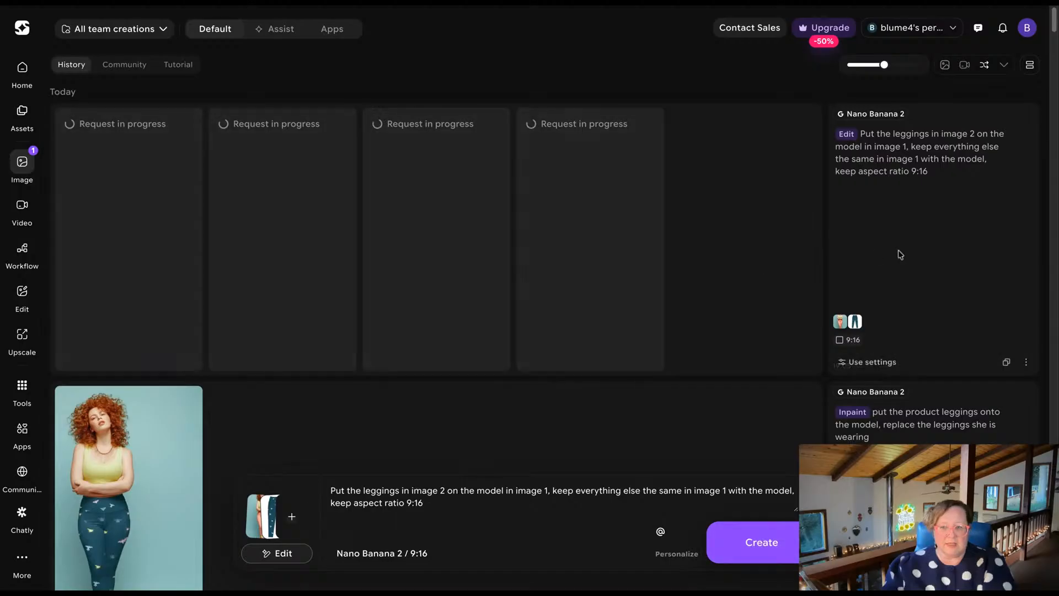
Review the generation settings, including the number of variations, and close them.
left_click(393, 555)
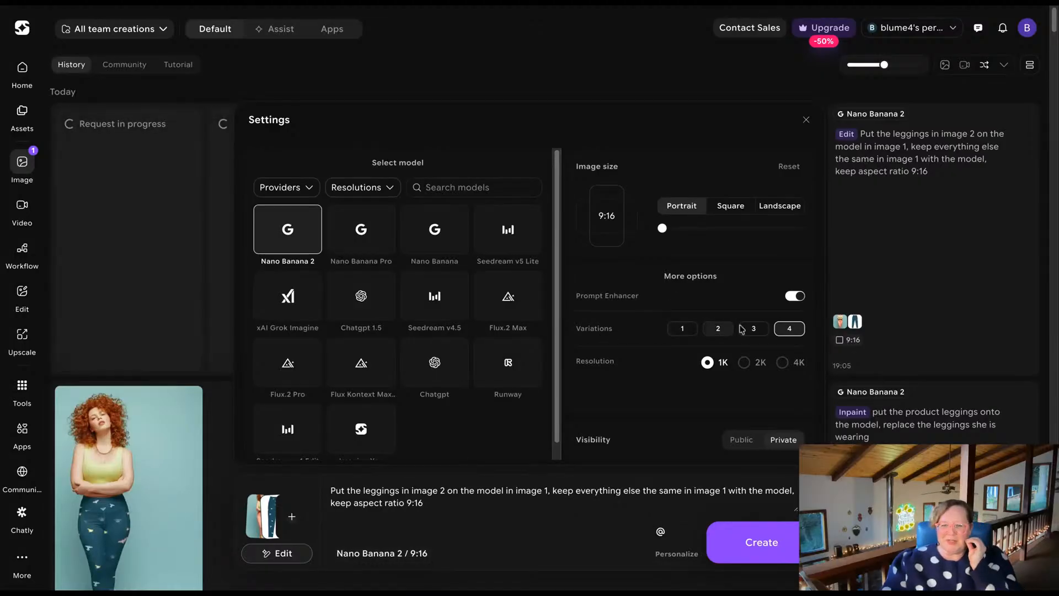
left_click(806, 120)
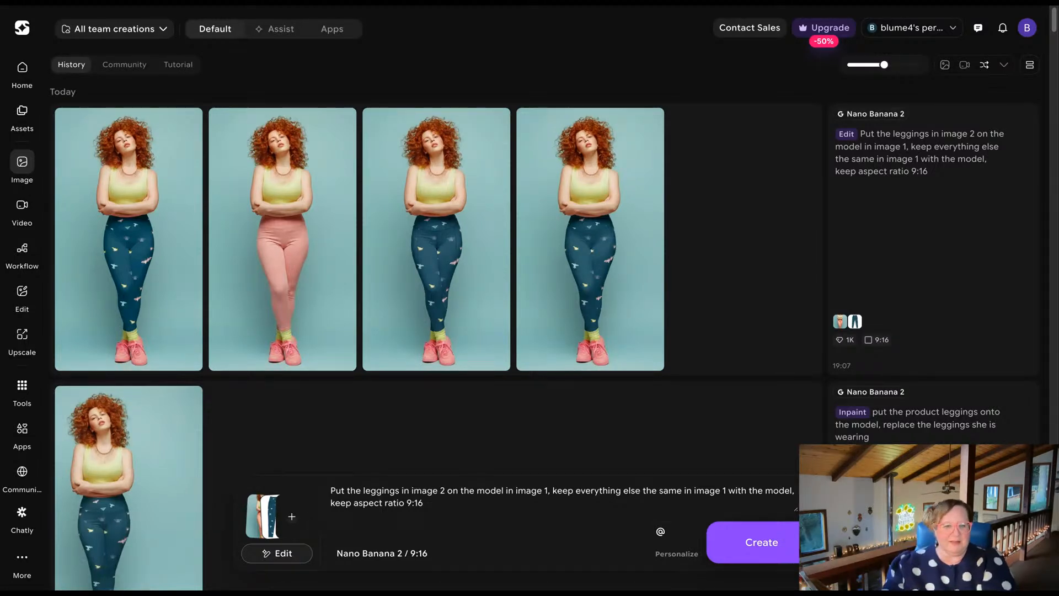
Open the fourth generated leggings image and go back through all variations, checking how the leggings look on the model.
mouse_move(171, 245)
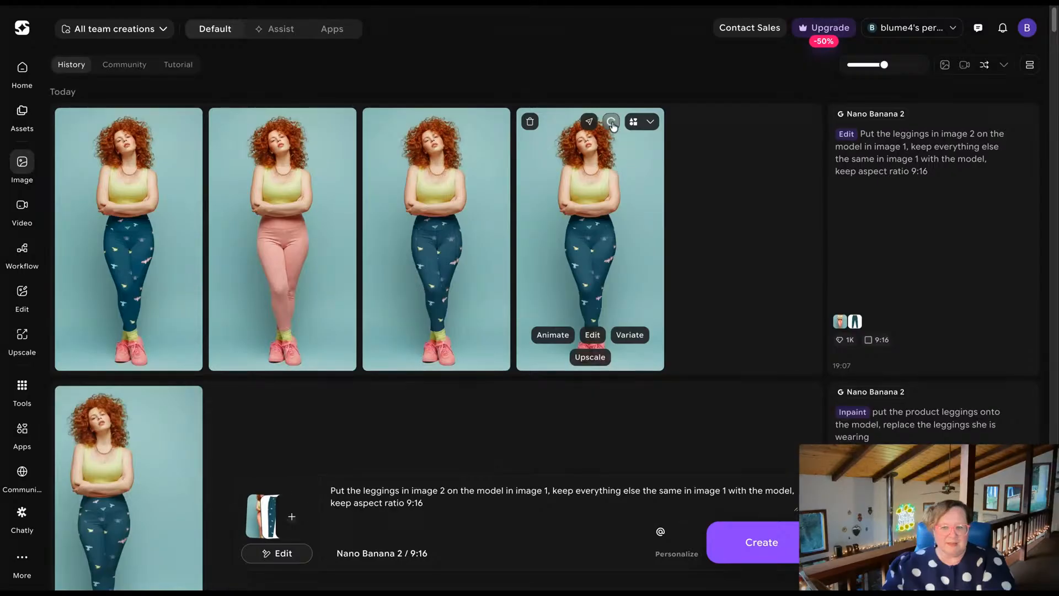
left_click(578, 259)
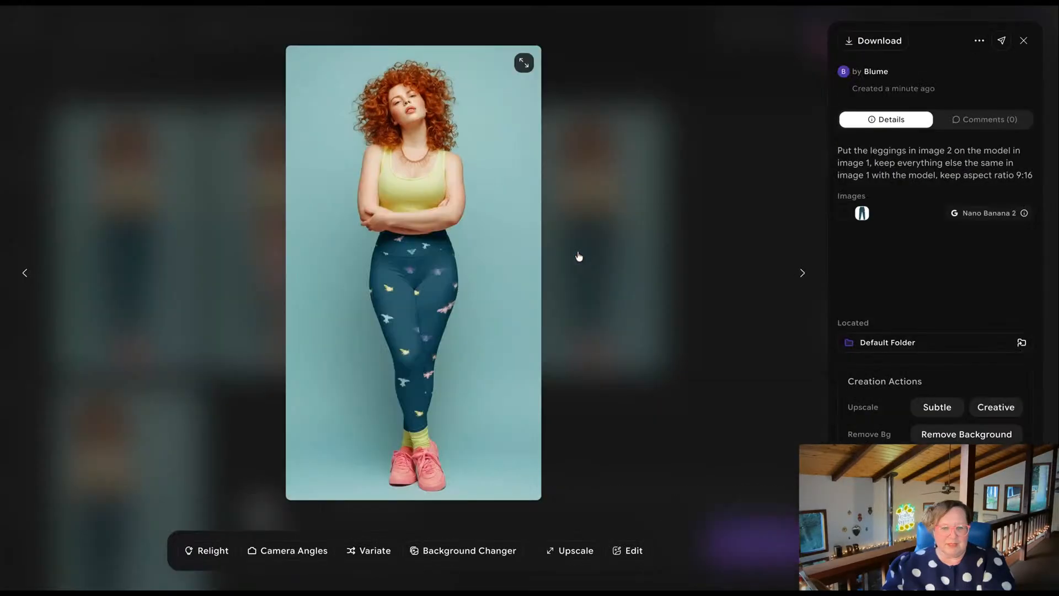
left_click(25, 274)
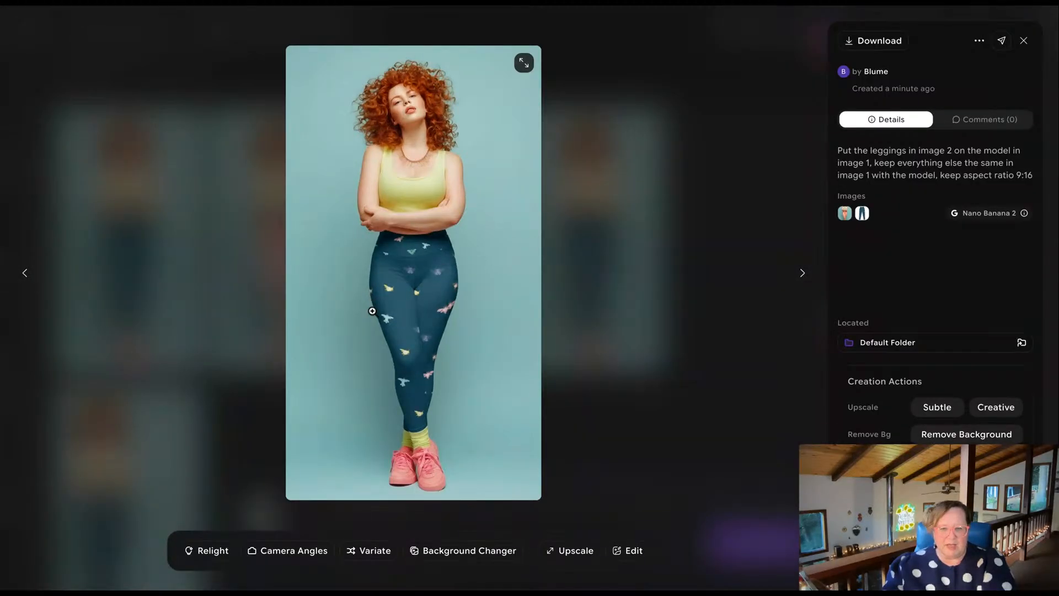
left_click(25, 274)
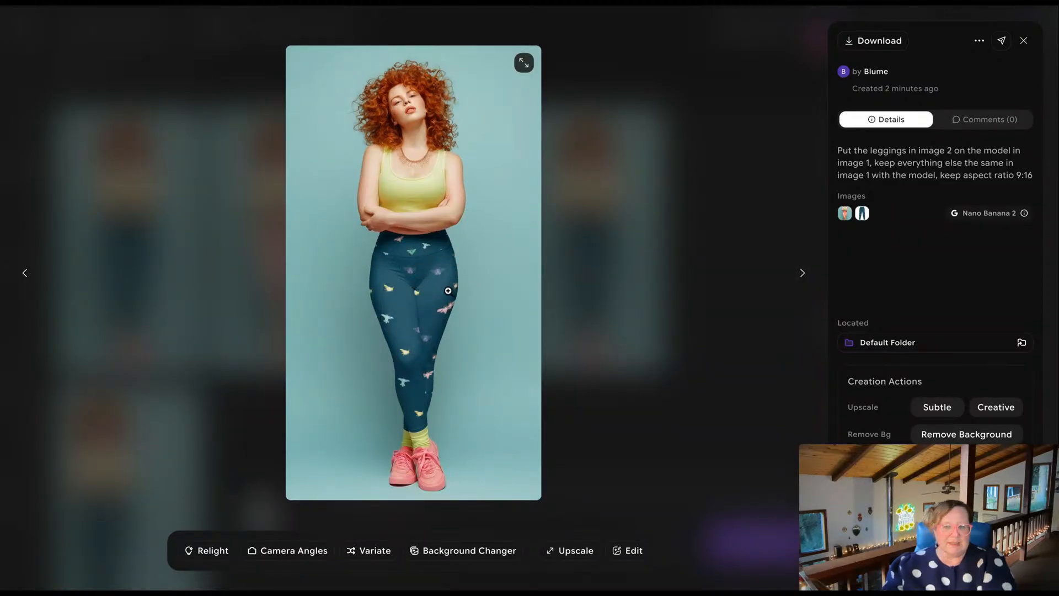
left_click(25, 274)
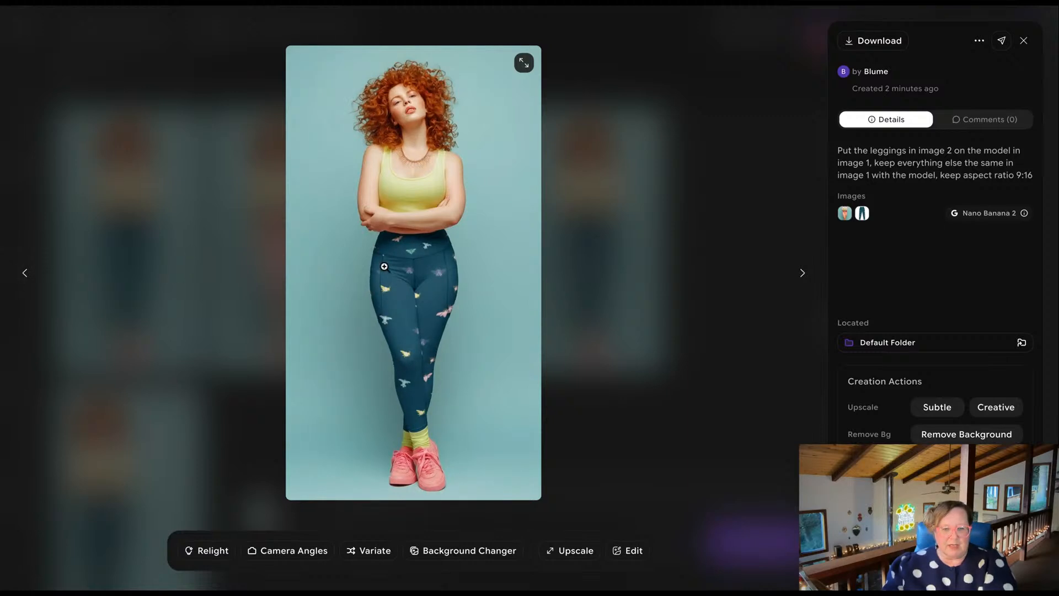
left_click(25, 276)
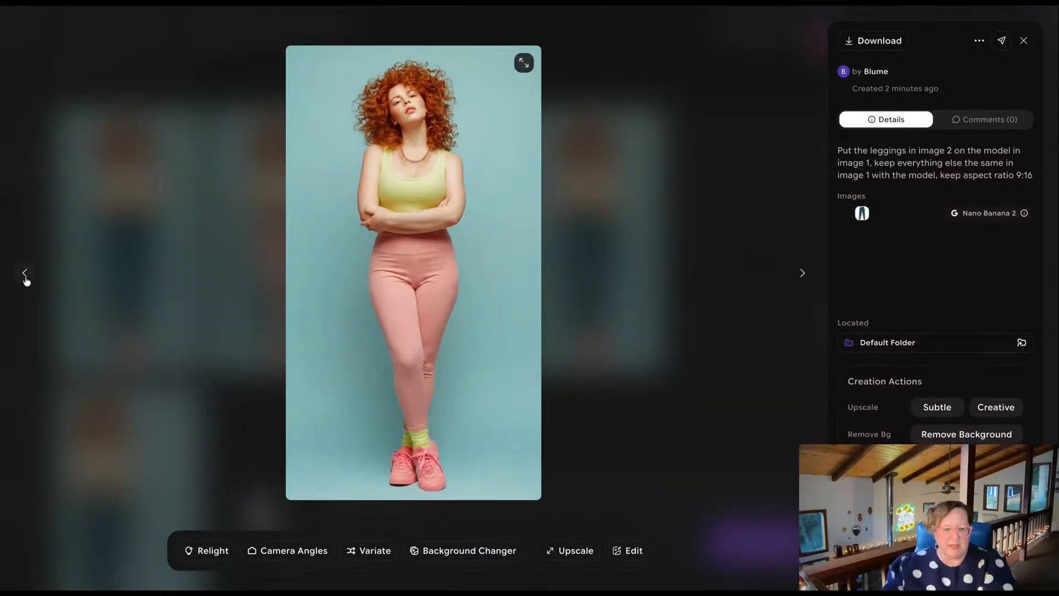
left_click(25, 276)
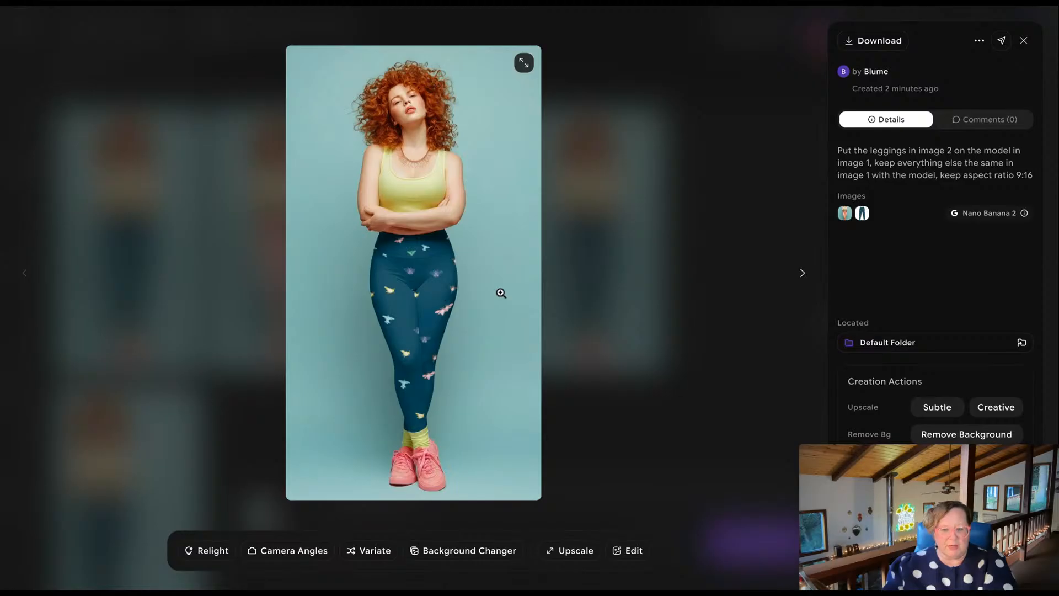
Return to the third variation, the patterned leggings with visible side seams, and download it.
left_click(798, 280)
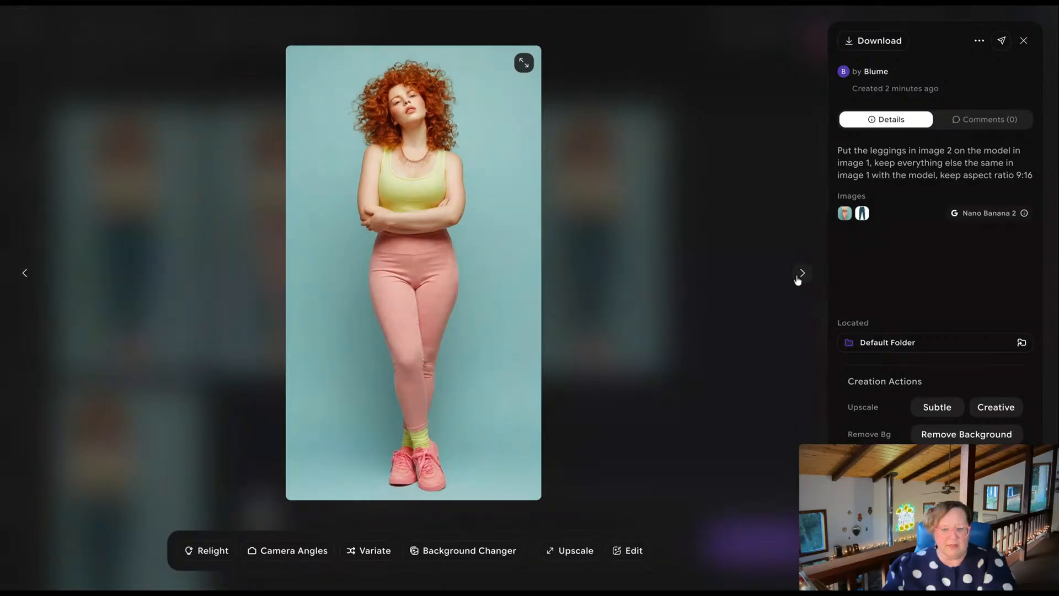
left_click(799, 279)
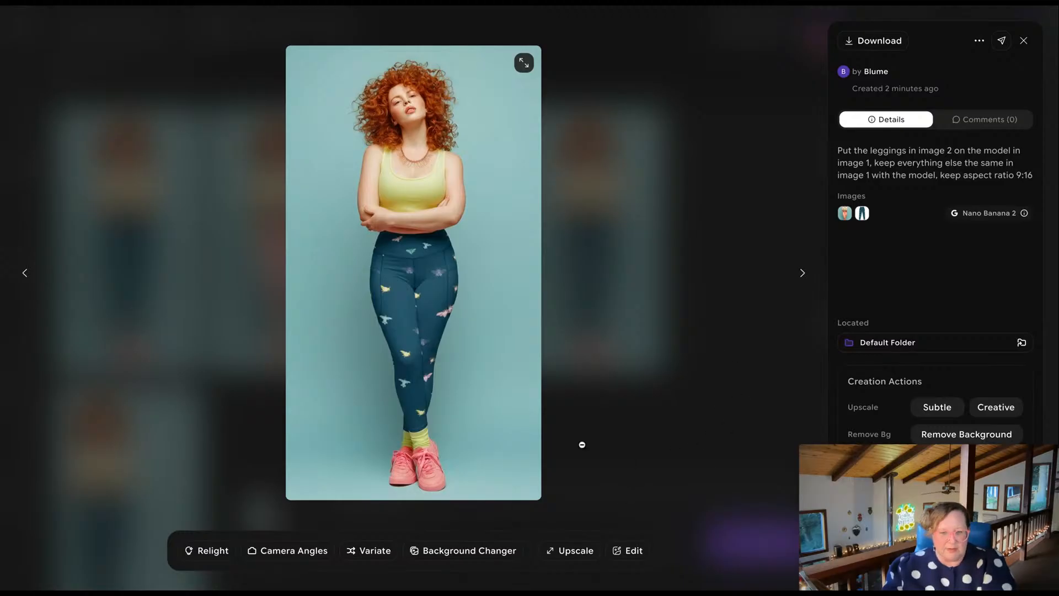
left_click(851, 46)
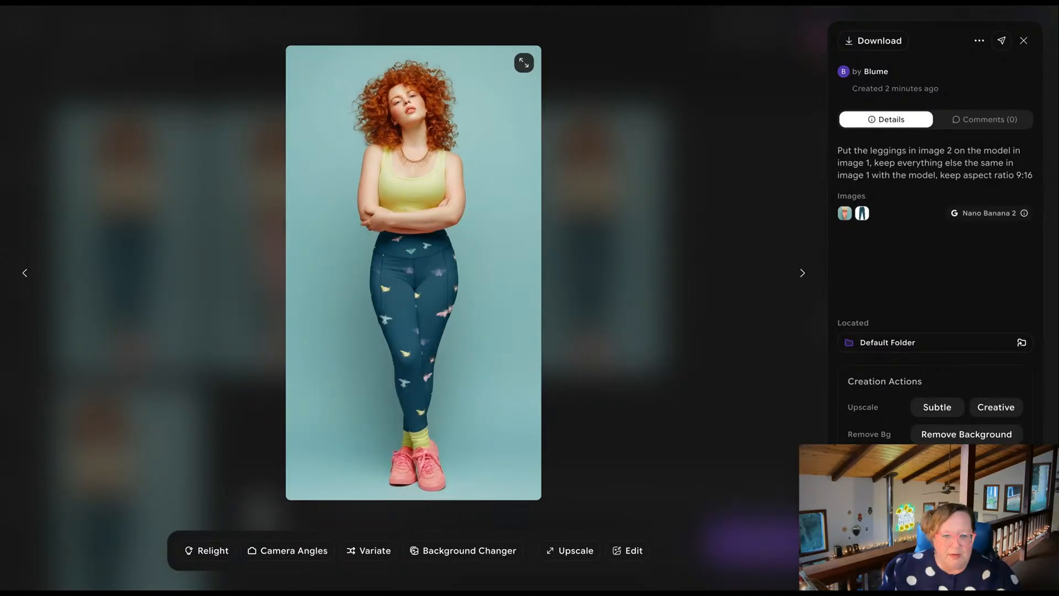
Compare the first, third and fourth leggings variations again, checking the pattern and fit on the model.
left_click(25, 275)
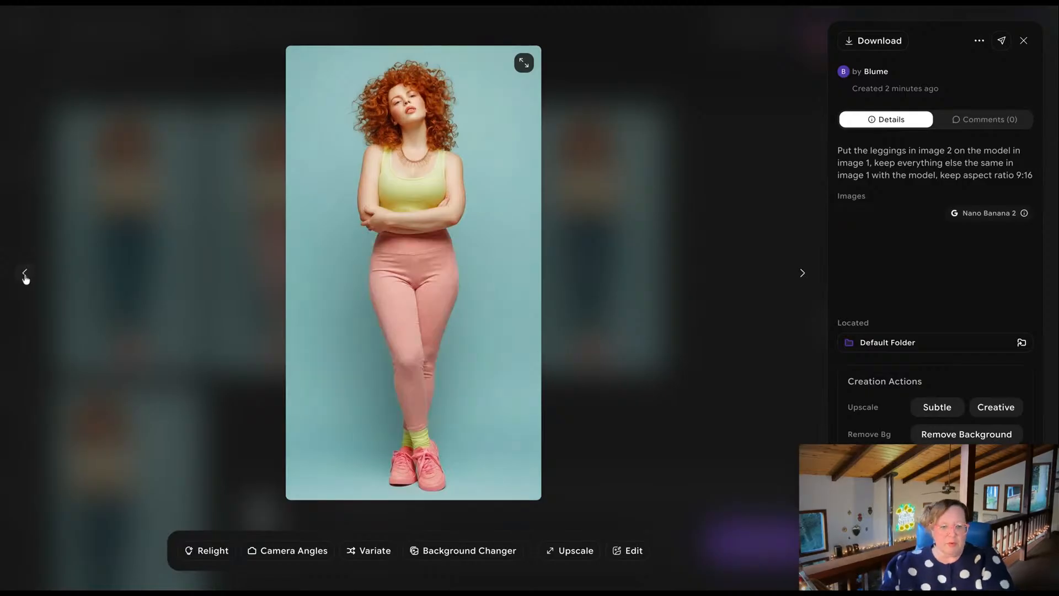
left_click(25, 276)
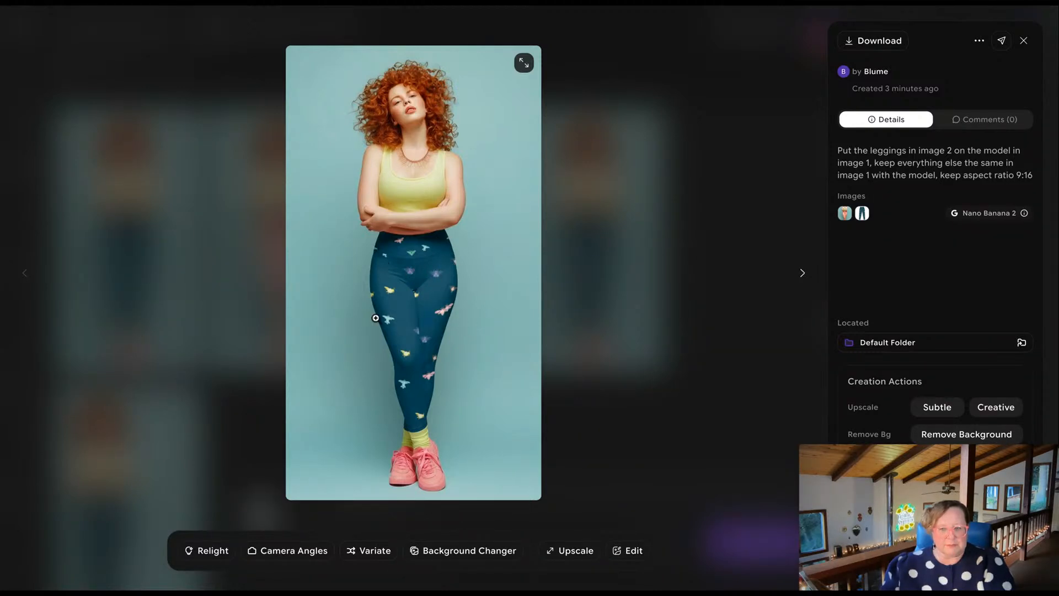
left_click(803, 273)
left_click(803, 273)
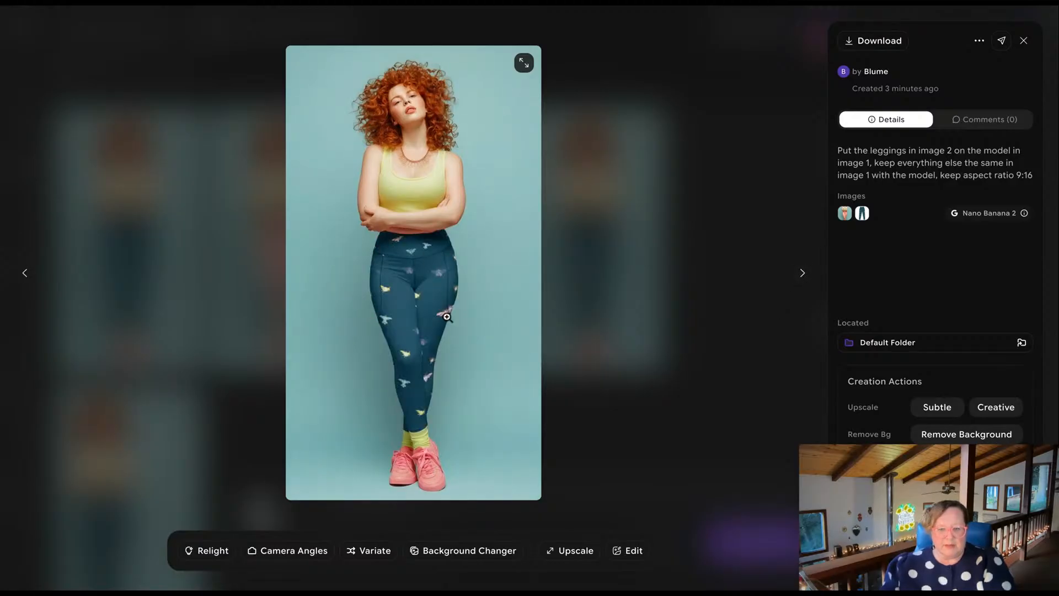
left_click(803, 274)
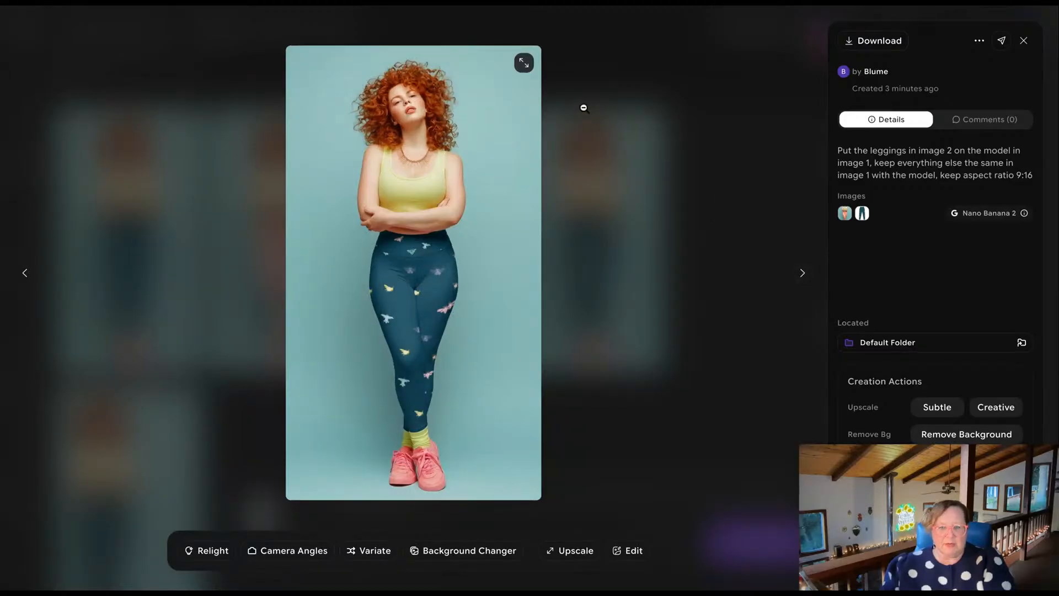
View the fourth leggings variation full screen, and return to the creation history.
left_click(524, 62)
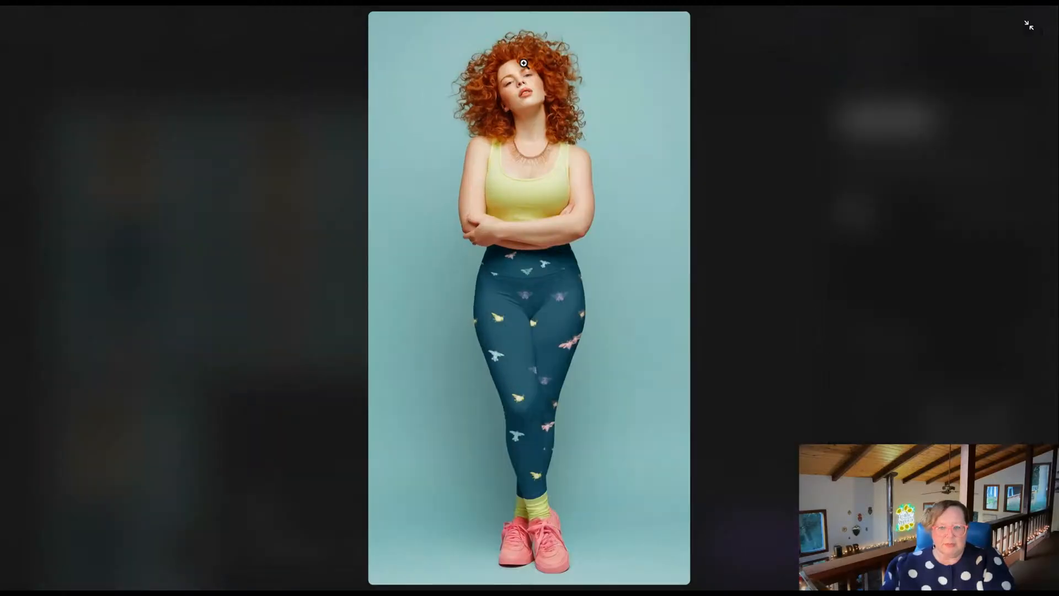
left_click(1029, 26)
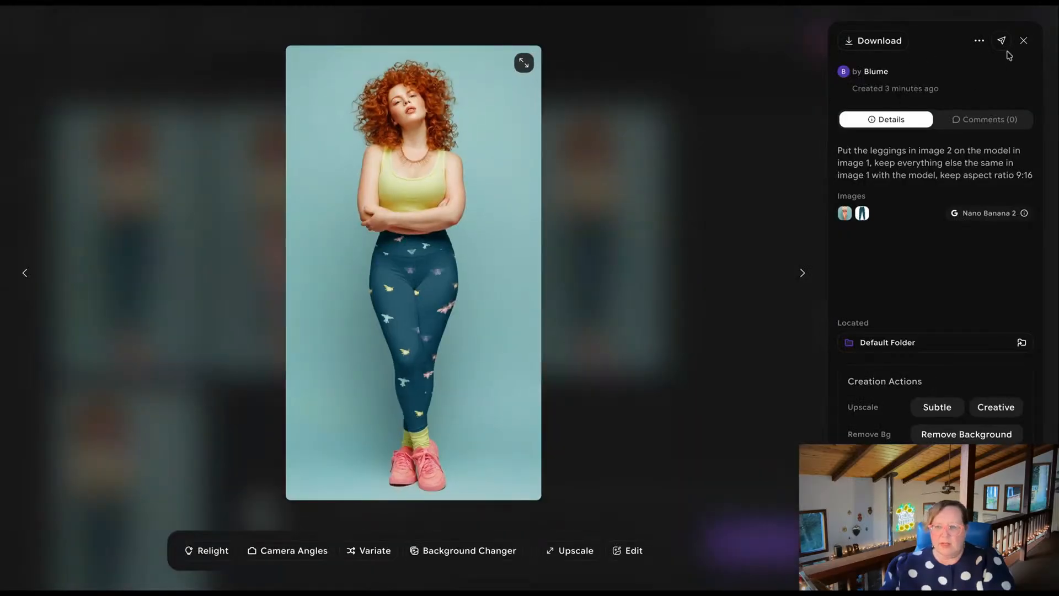
left_click(1024, 40)
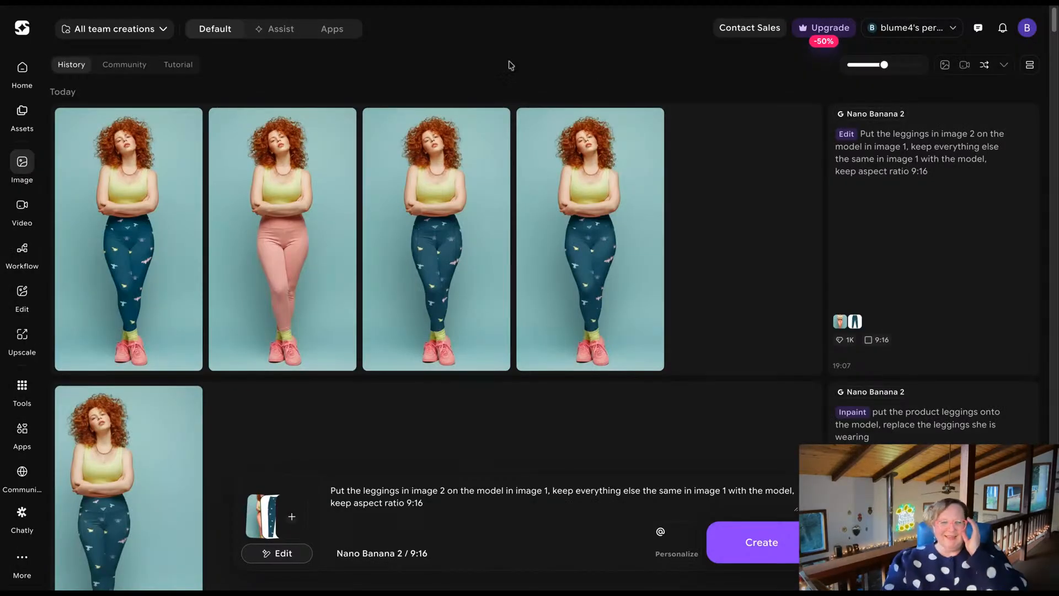